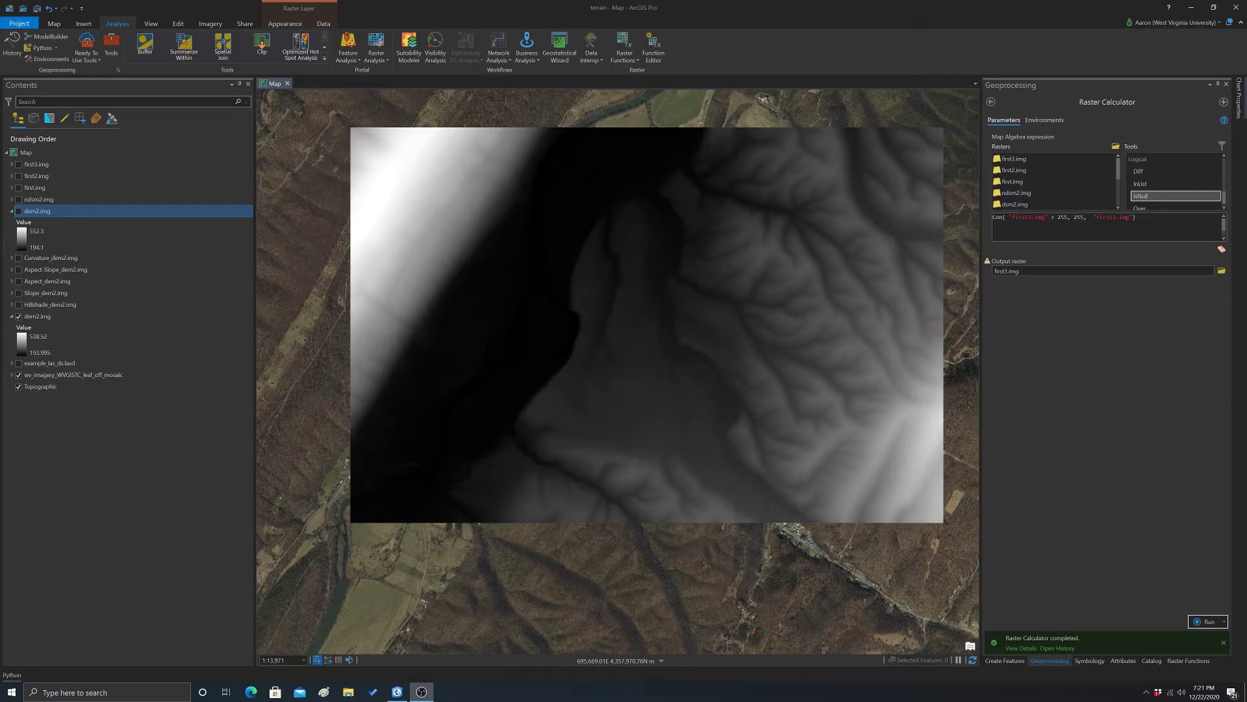
Close the Geoprocessing, Symbology, Create Features, Attributes and Catalog panes, then pan to the dem2.img raster
left_click(1226, 84)
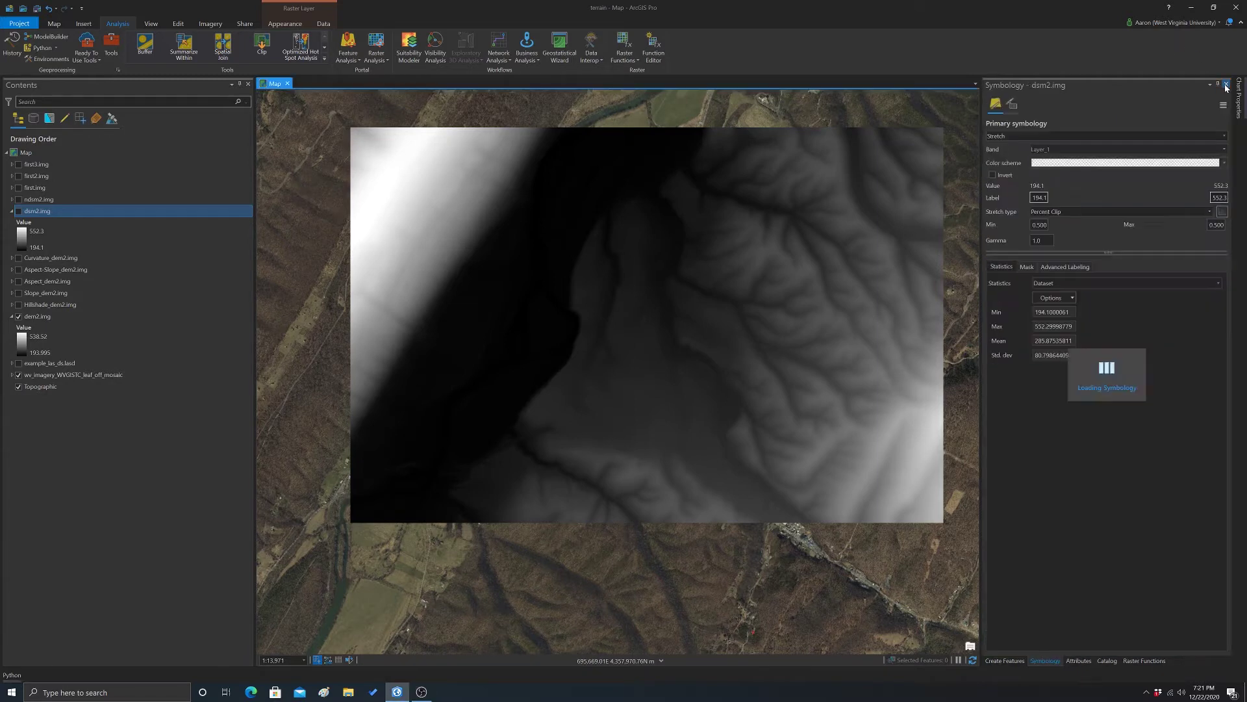
left_click(1226, 85)
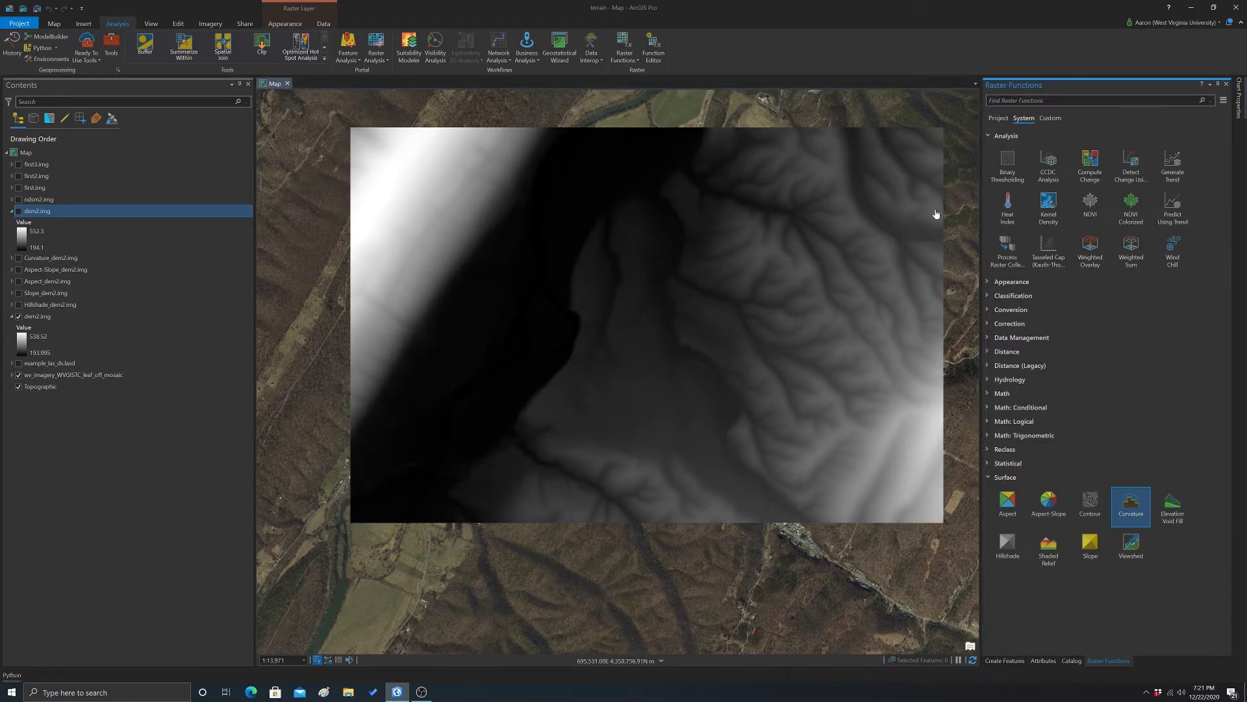
left_click(1225, 85)
left_click(1226, 85)
left_click(1225, 84)
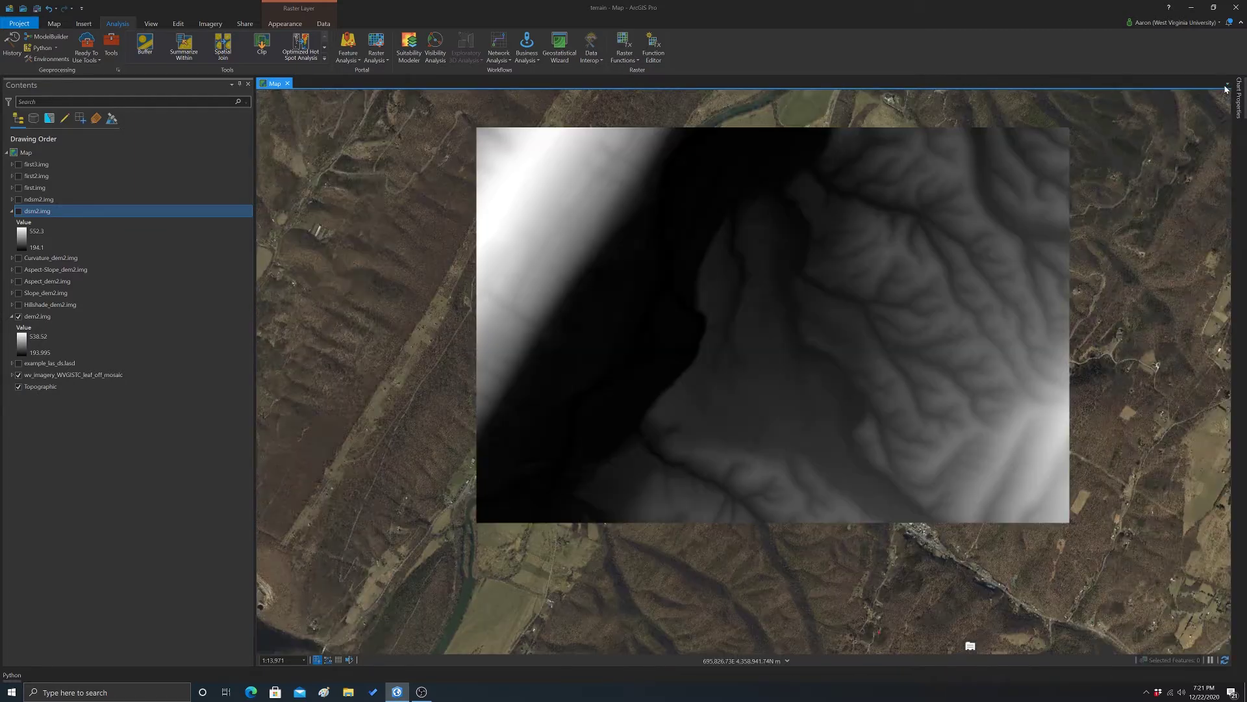
left_click_drag(746, 294, 654, 303)
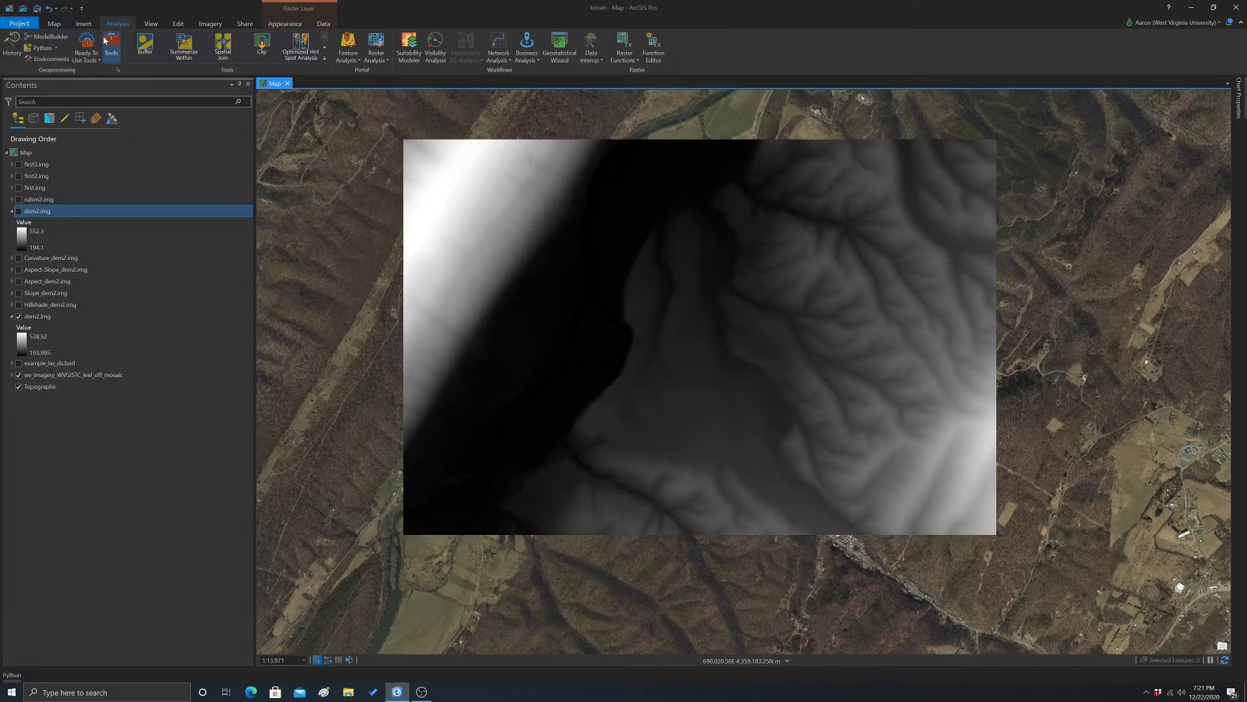
Create a Shaded Relief raster function layer from dem2.img using the Yellow-Orange-Brown colour ramp
left_click(636, 56)
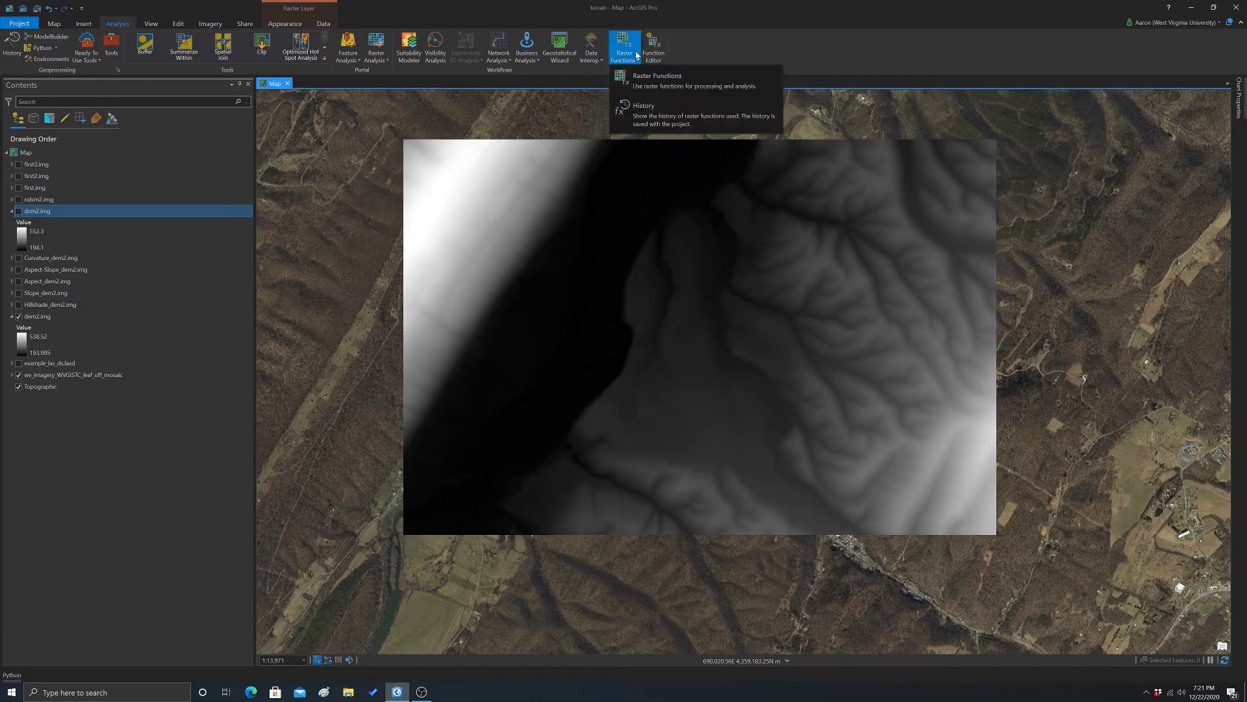
left_click(657, 80)
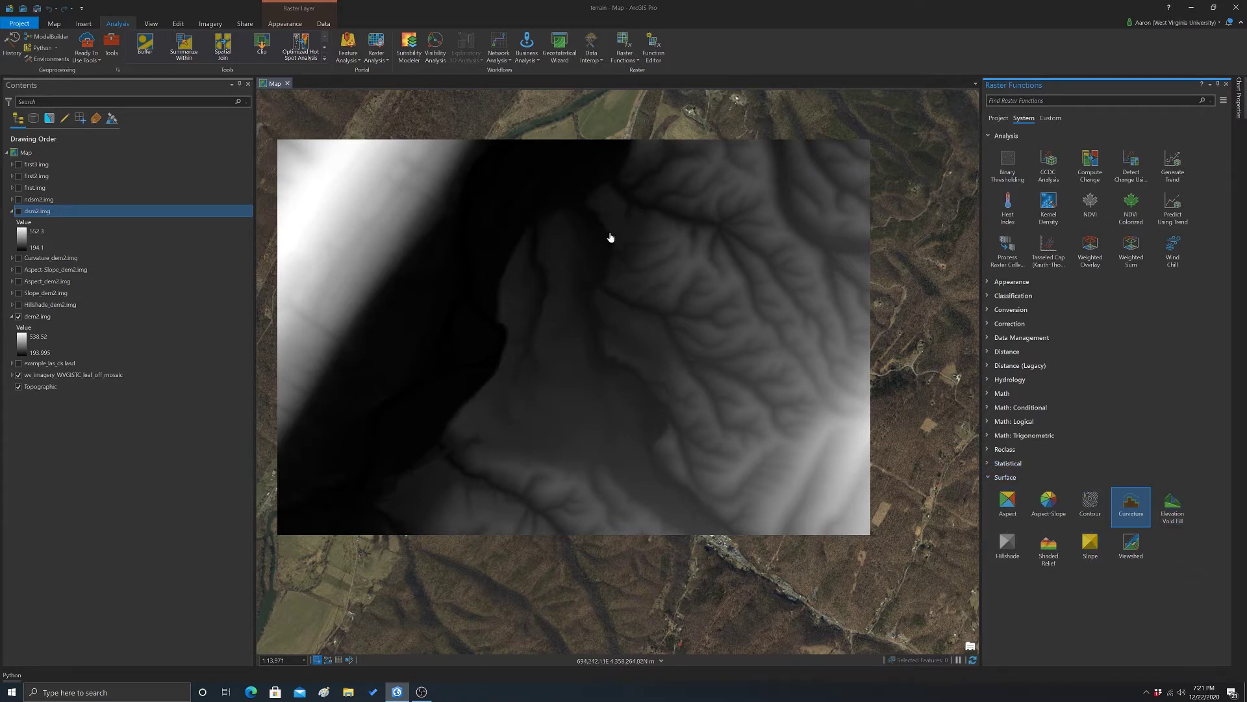
left_click(1045, 558)
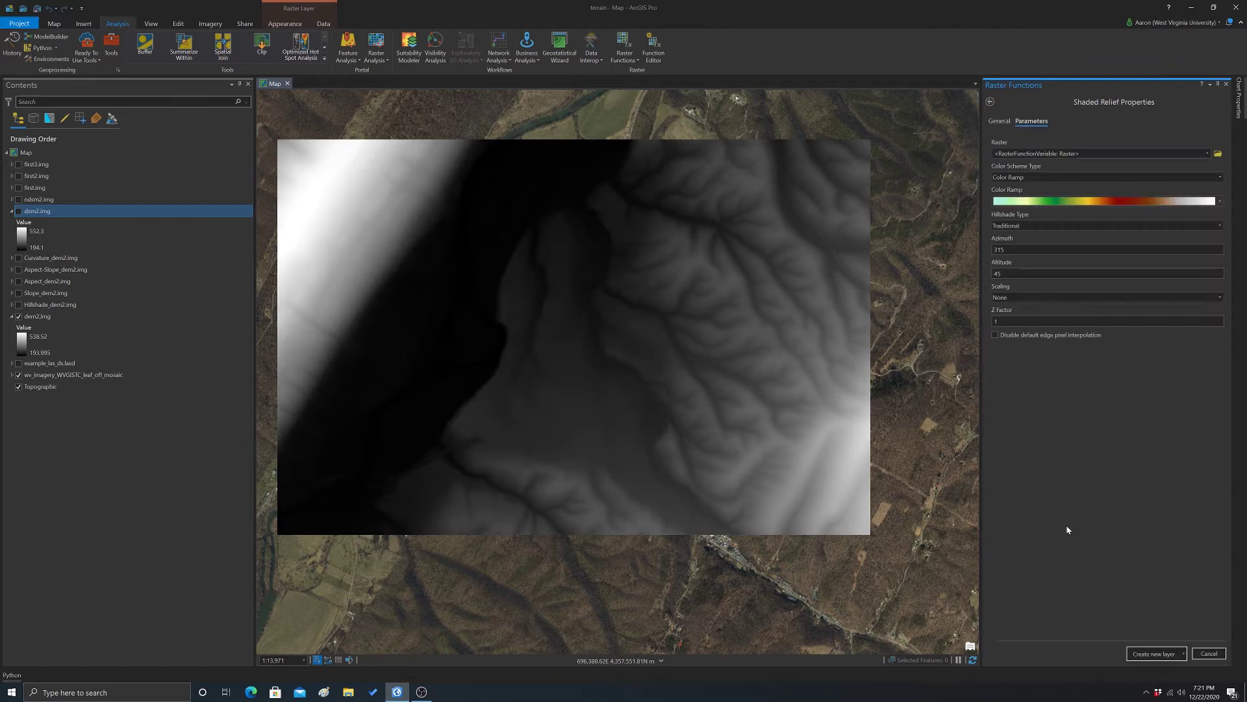
left_click(1209, 154)
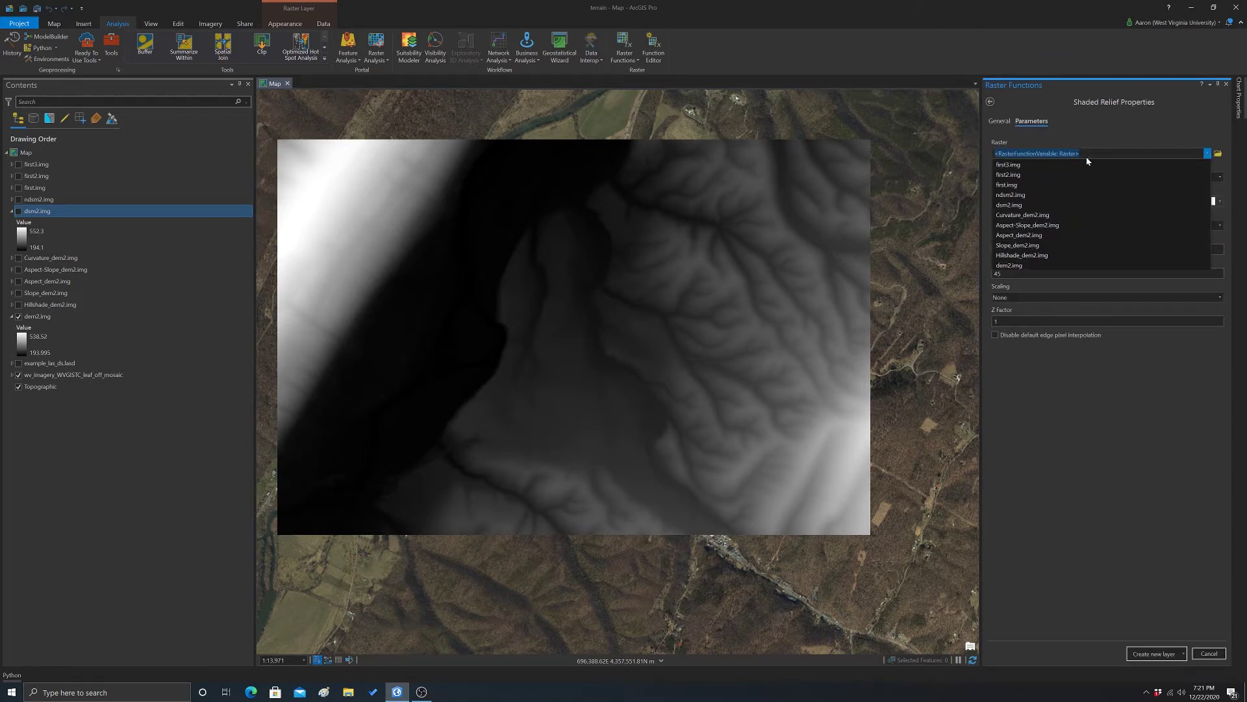
left_click(1159, 263)
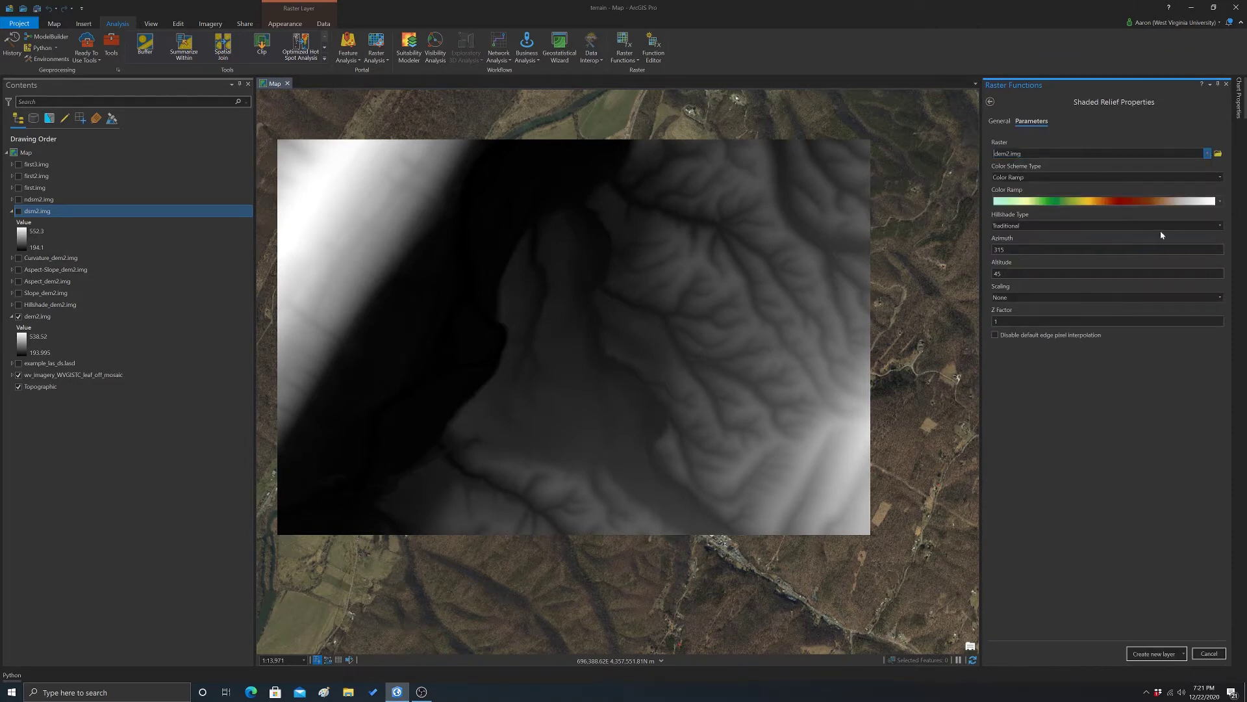
left_click(1220, 201)
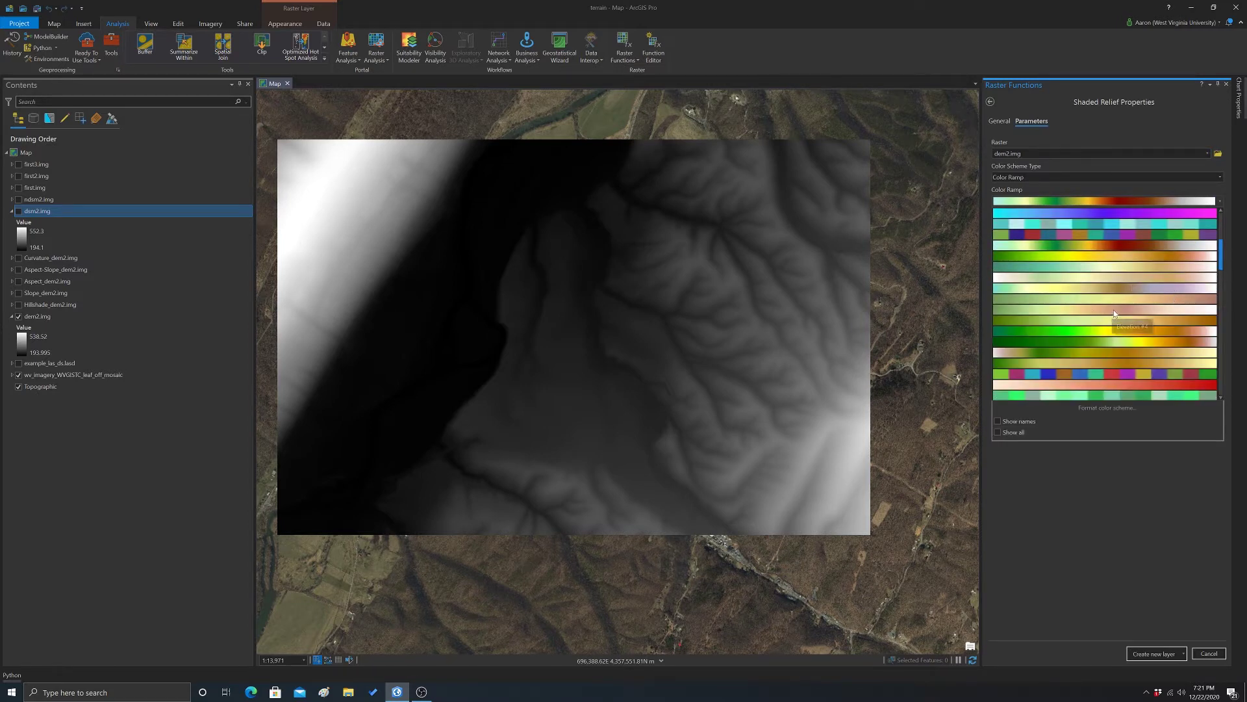
scroll(1104, 306, "down", 5)
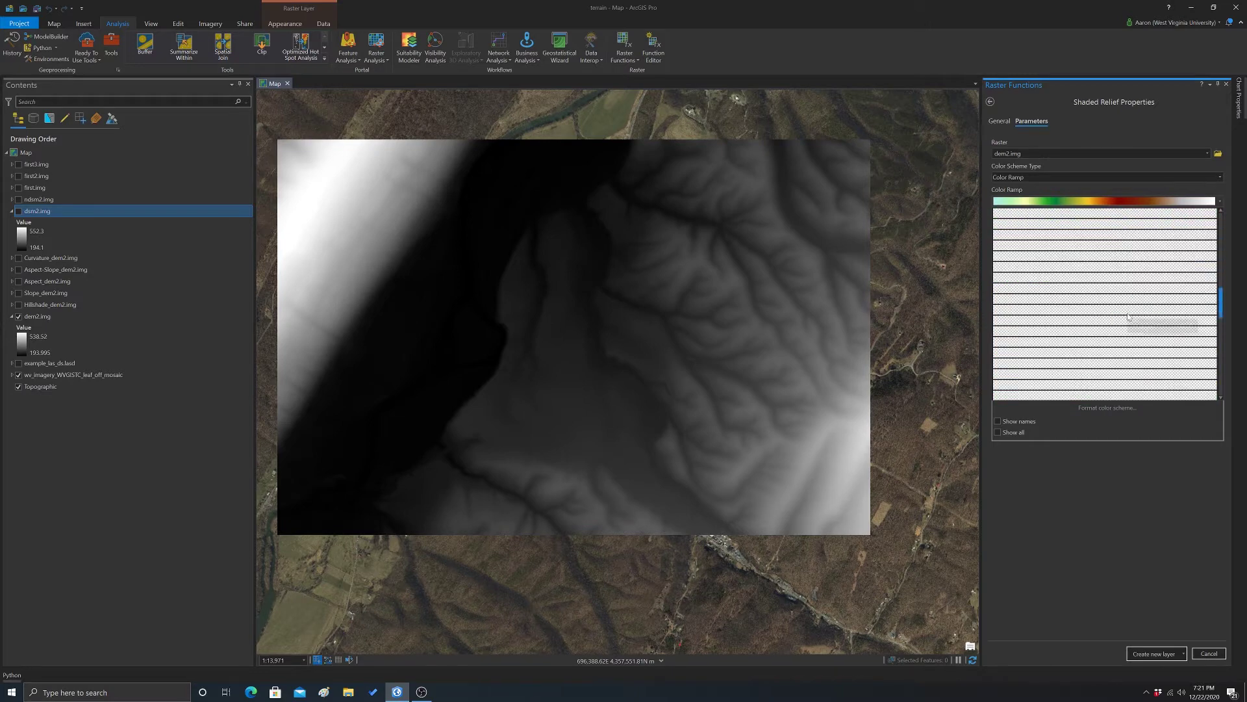
scroll(1182, 320, "down", 10)
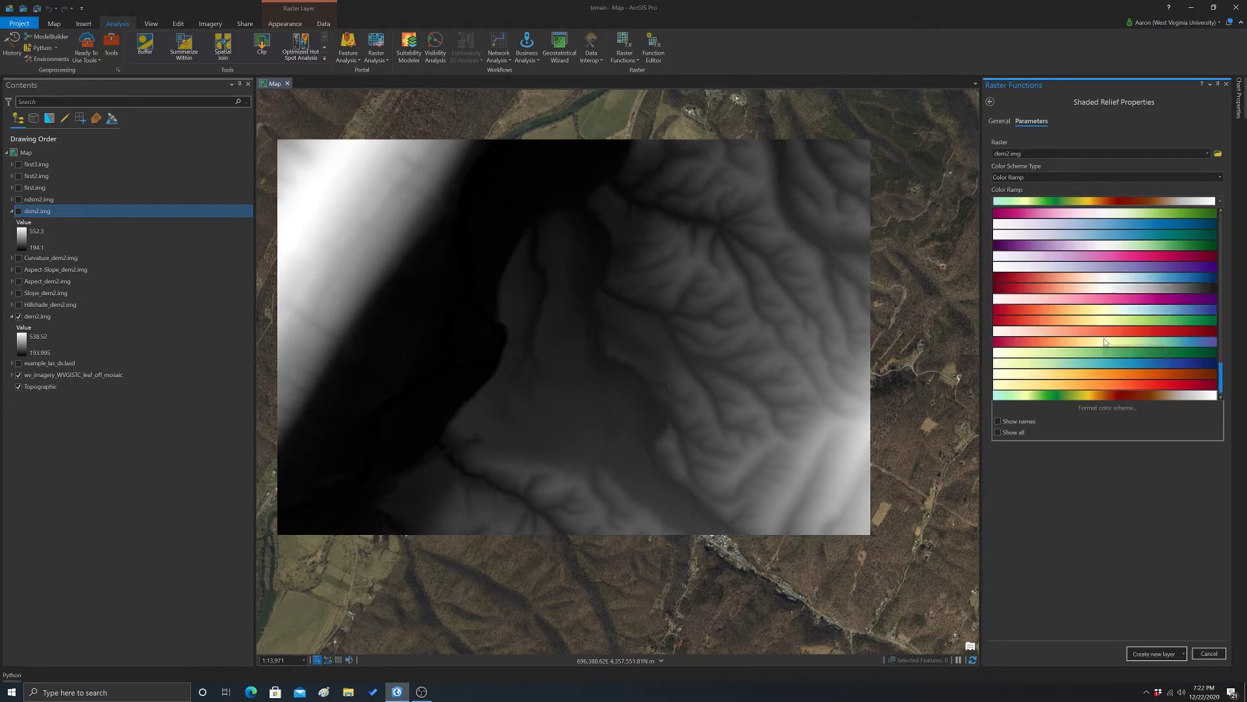
left_click(1047, 370)
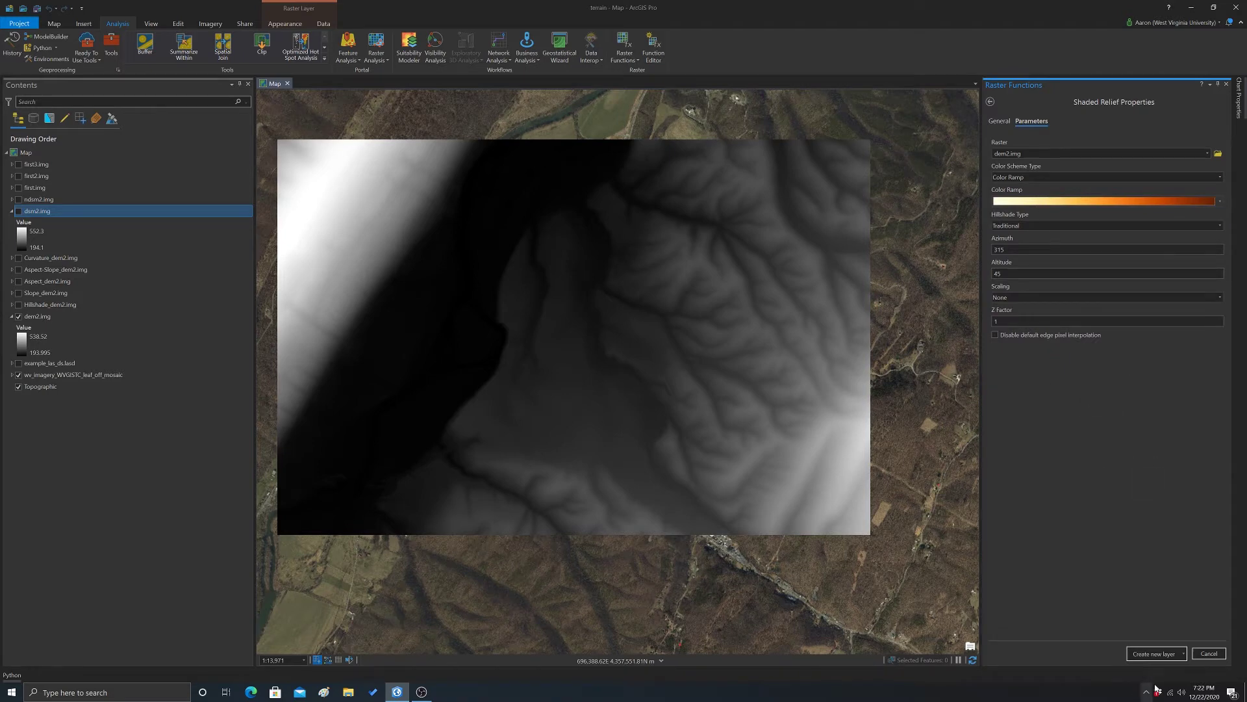
left_click(1155, 653)
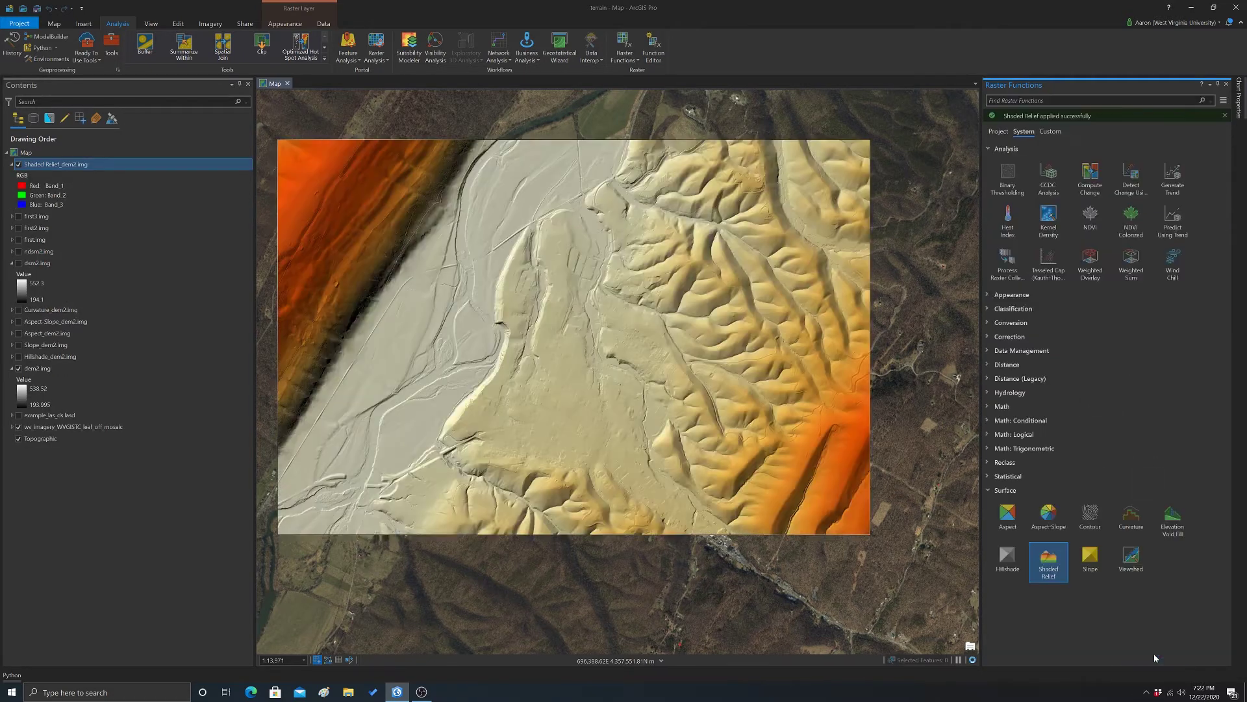
Pan the map to recentre the orange Shaded_Relief_dem2.img layer
left_click_drag(712, 282, 751, 287)
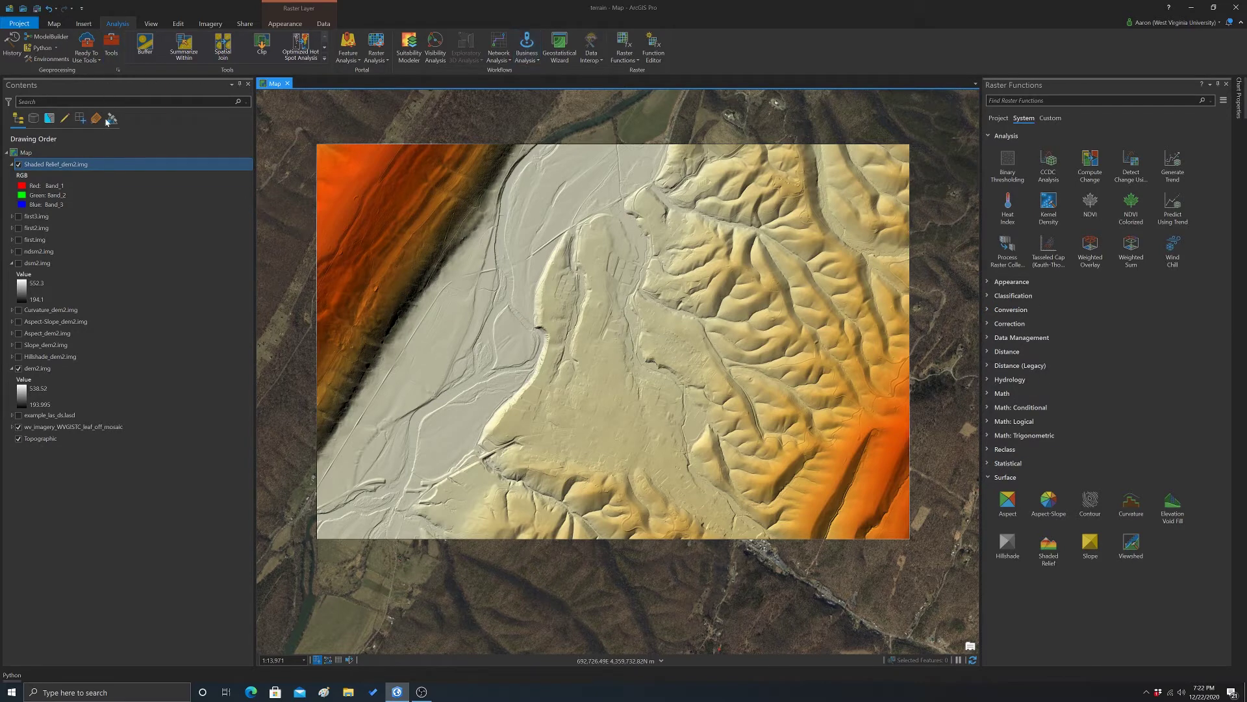
Expand Spatial Analyst Tools > Surface in the Toolboxes tree and select the Contour tool
left_click(111, 46)
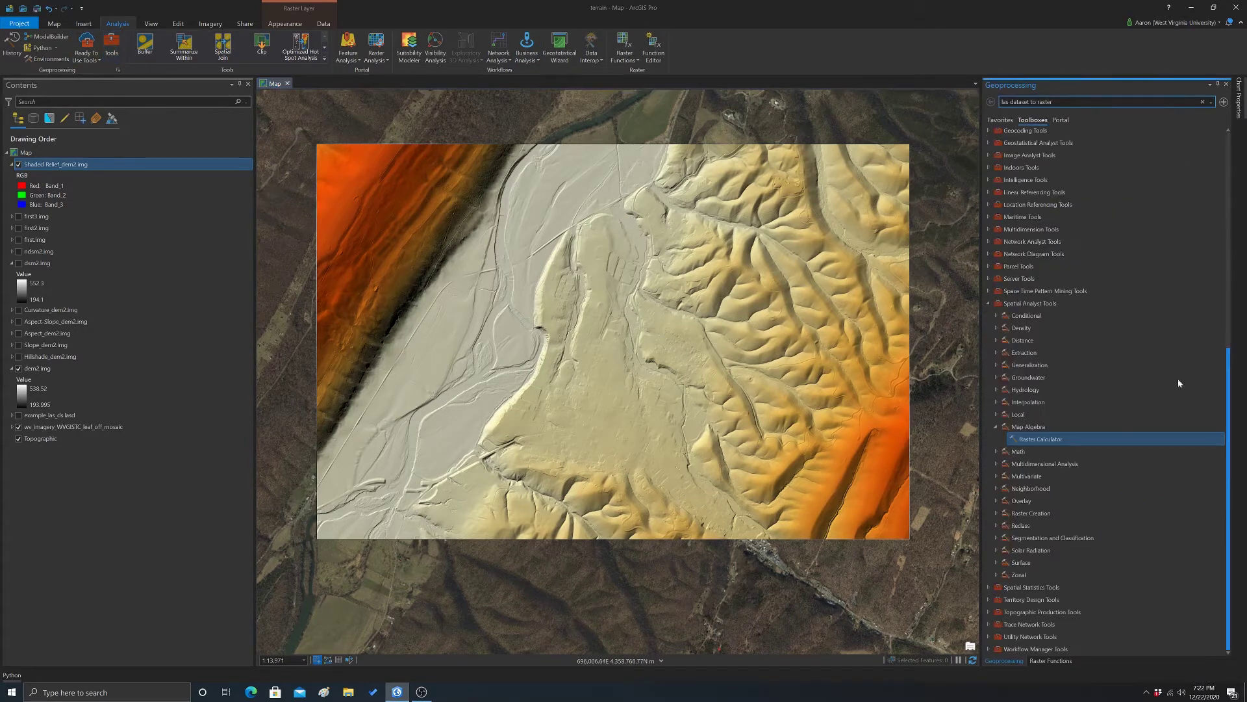
left_click(996, 563)
scroll(1072, 523, "down", 4)
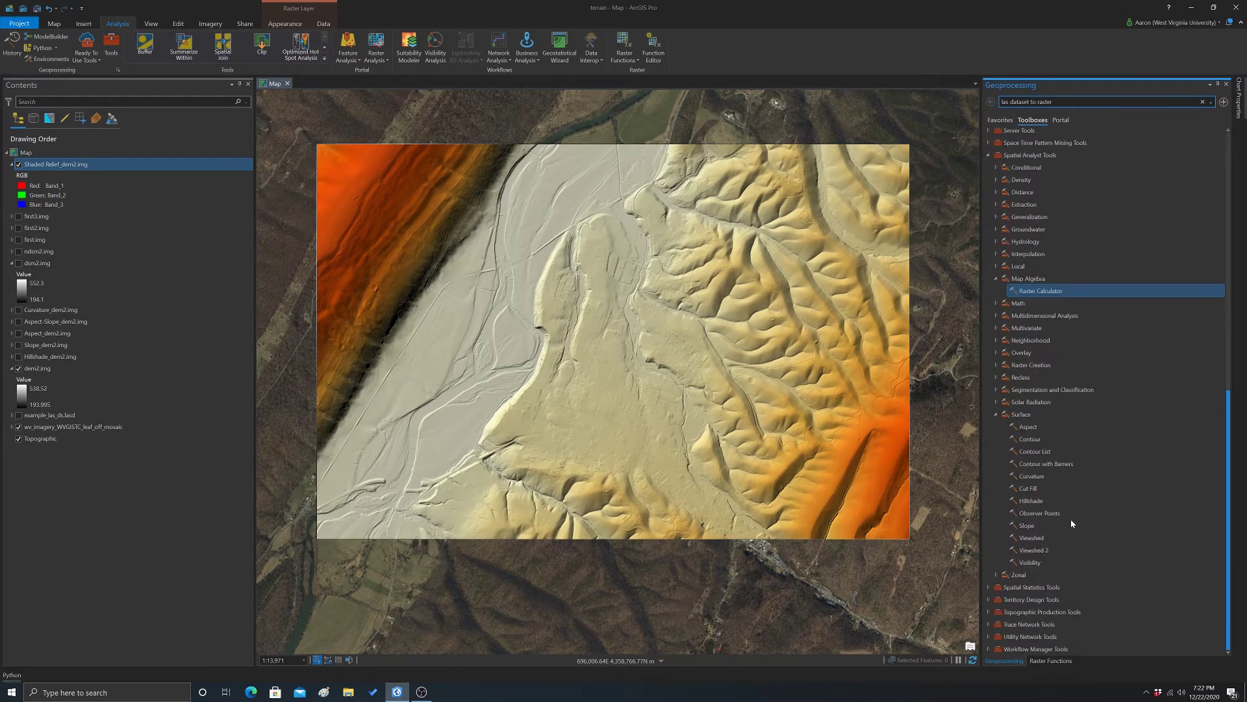
left_click(1034, 440)
Set up Focal Statistics with input dem2.img and output raster mean_elev.img
left_click(996, 341)
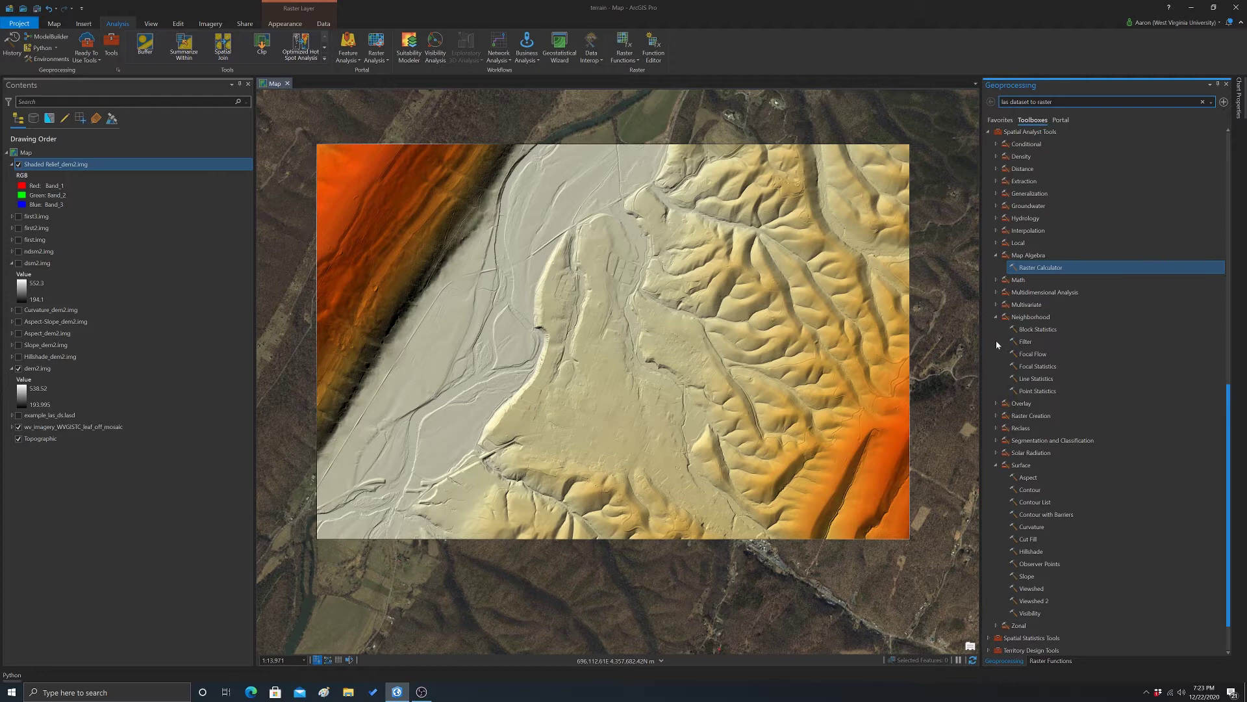
double_click(1037, 367)
left_click(1210, 146)
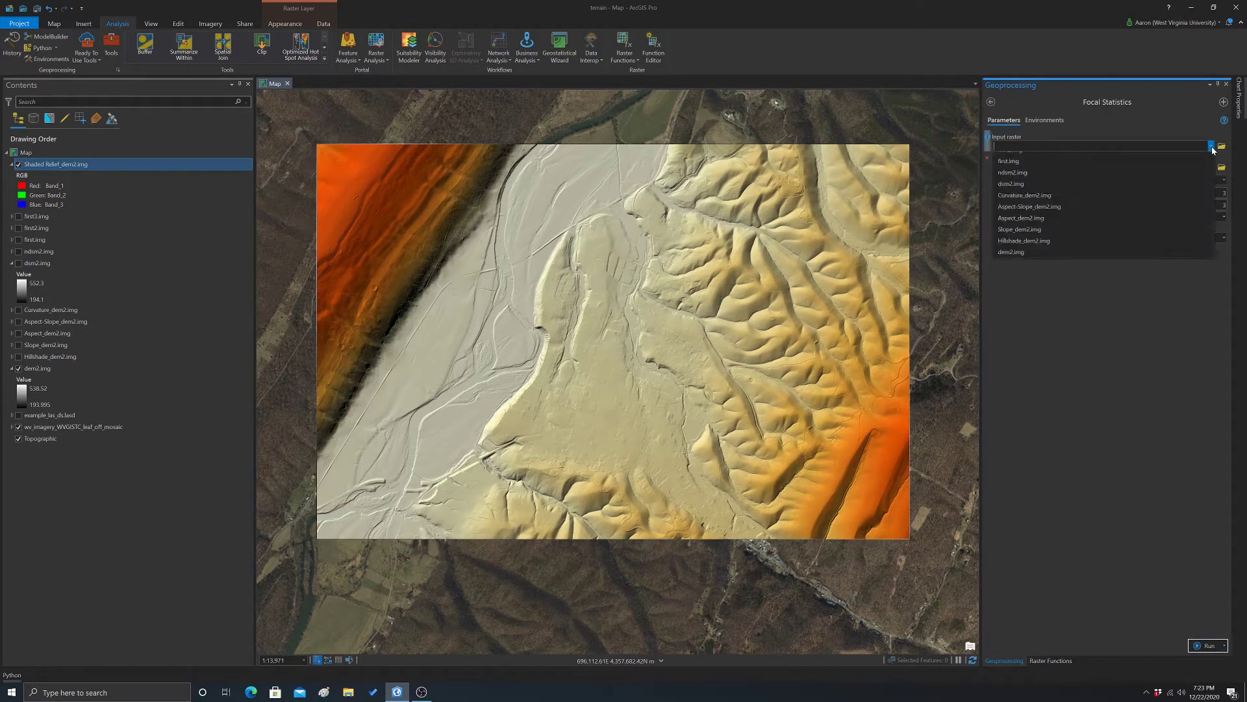
left_click(1032, 284)
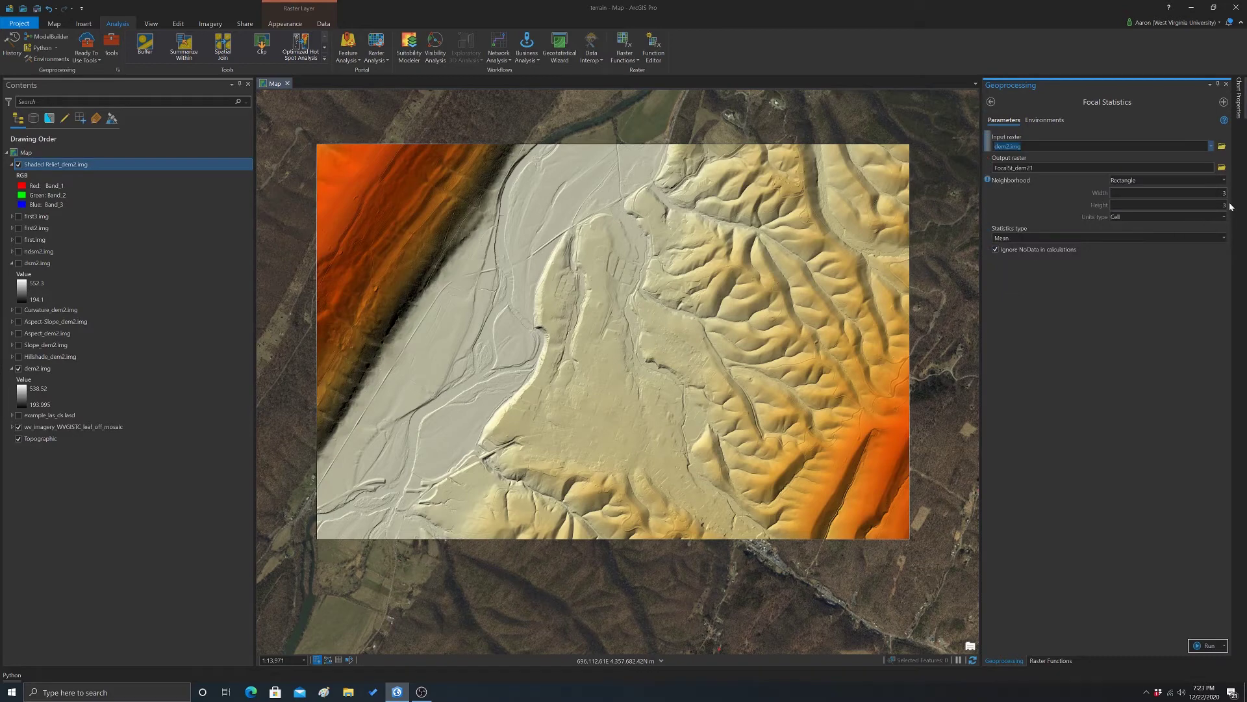
key("Tab")
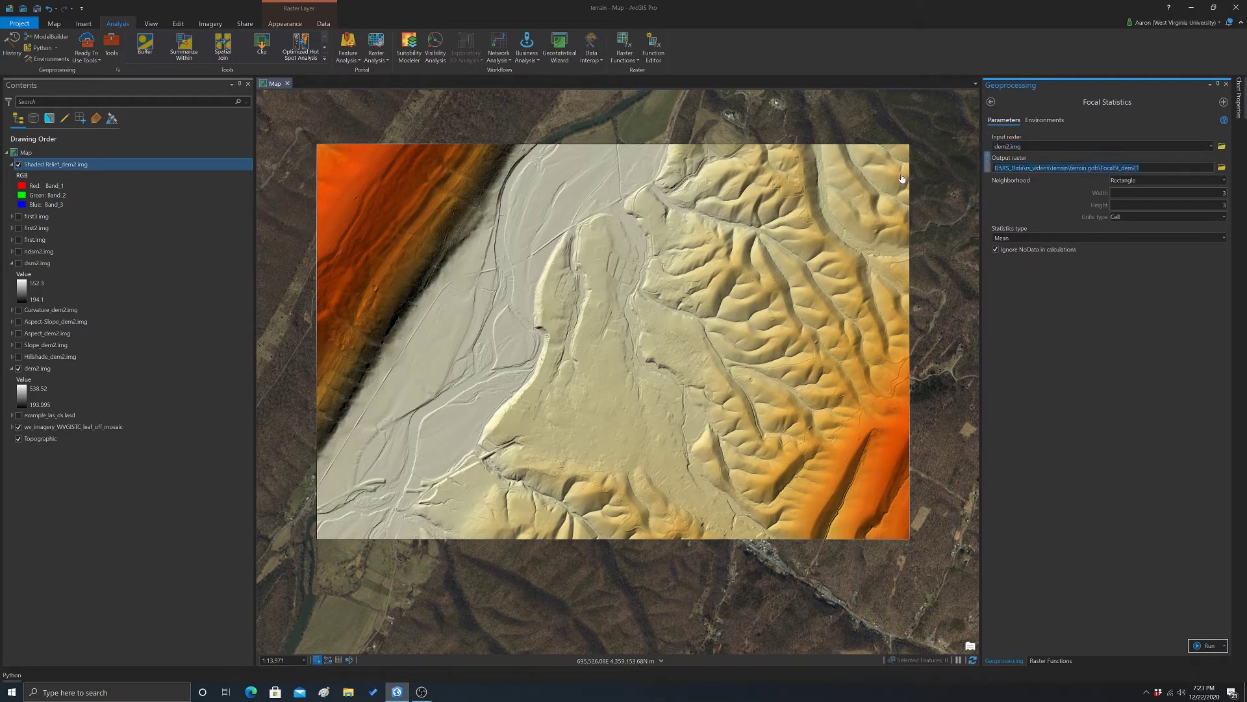
left_click(1221, 167)
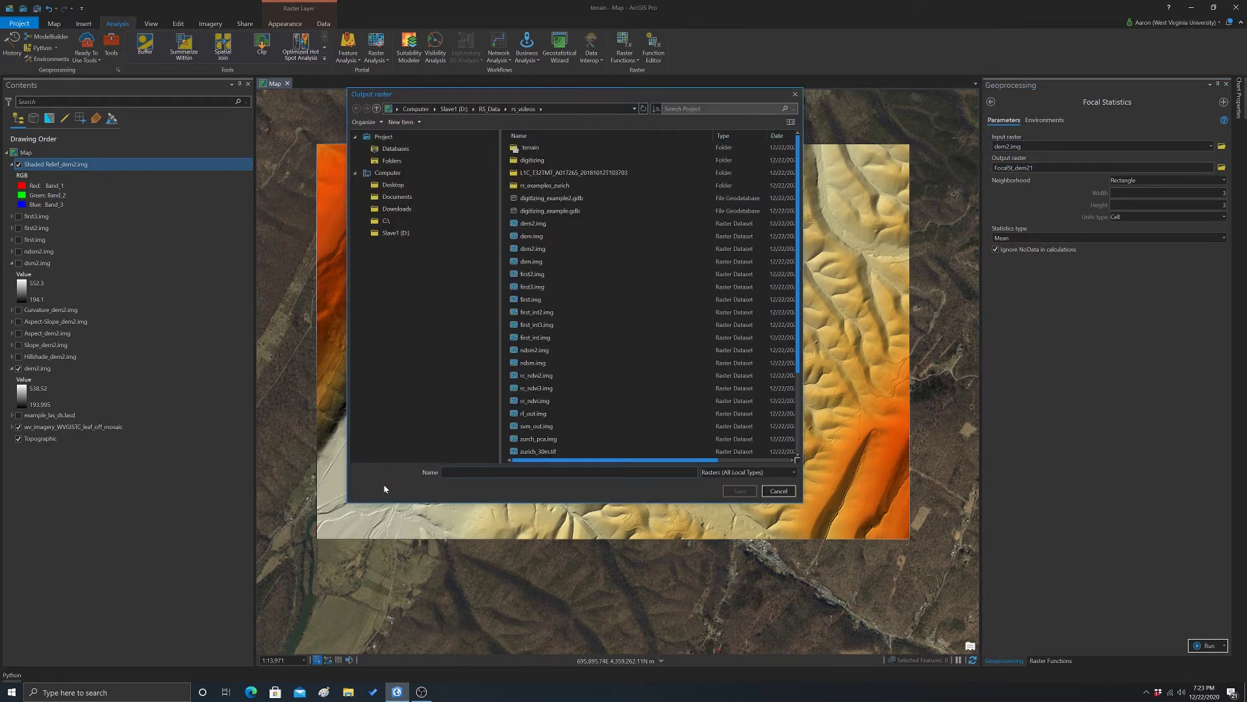
type("m")
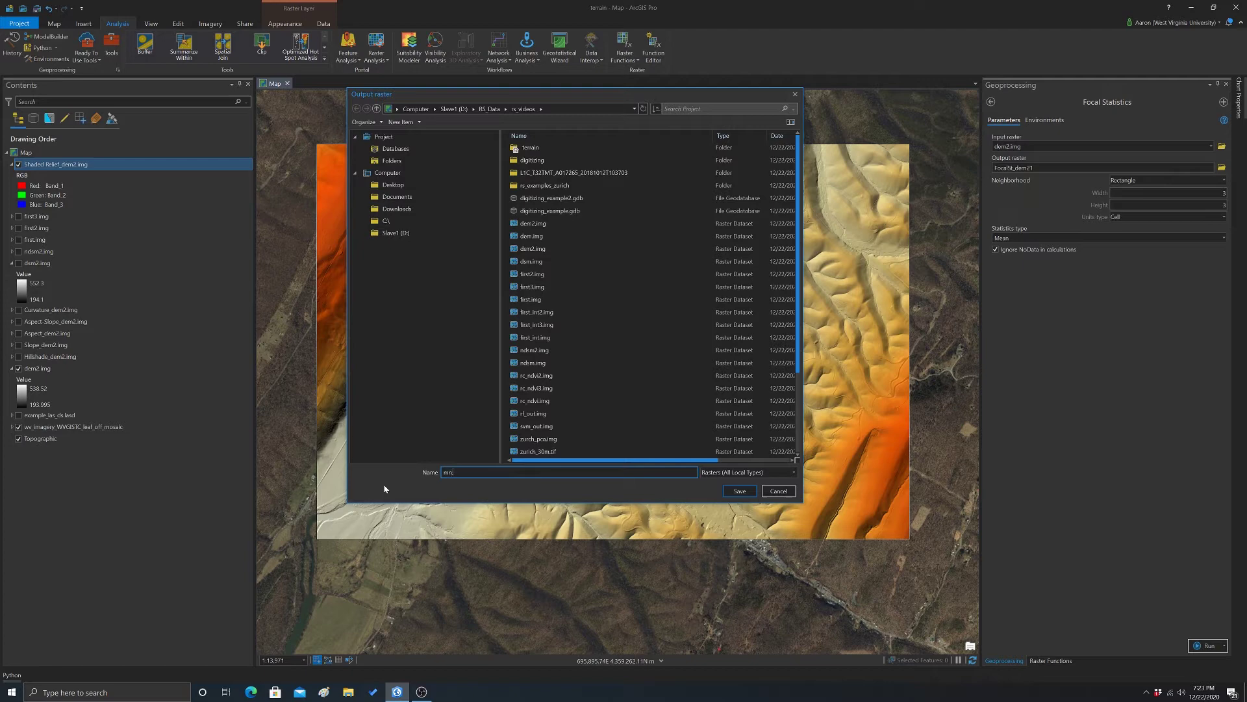
type("ean_elev.img")
left_click(740, 490)
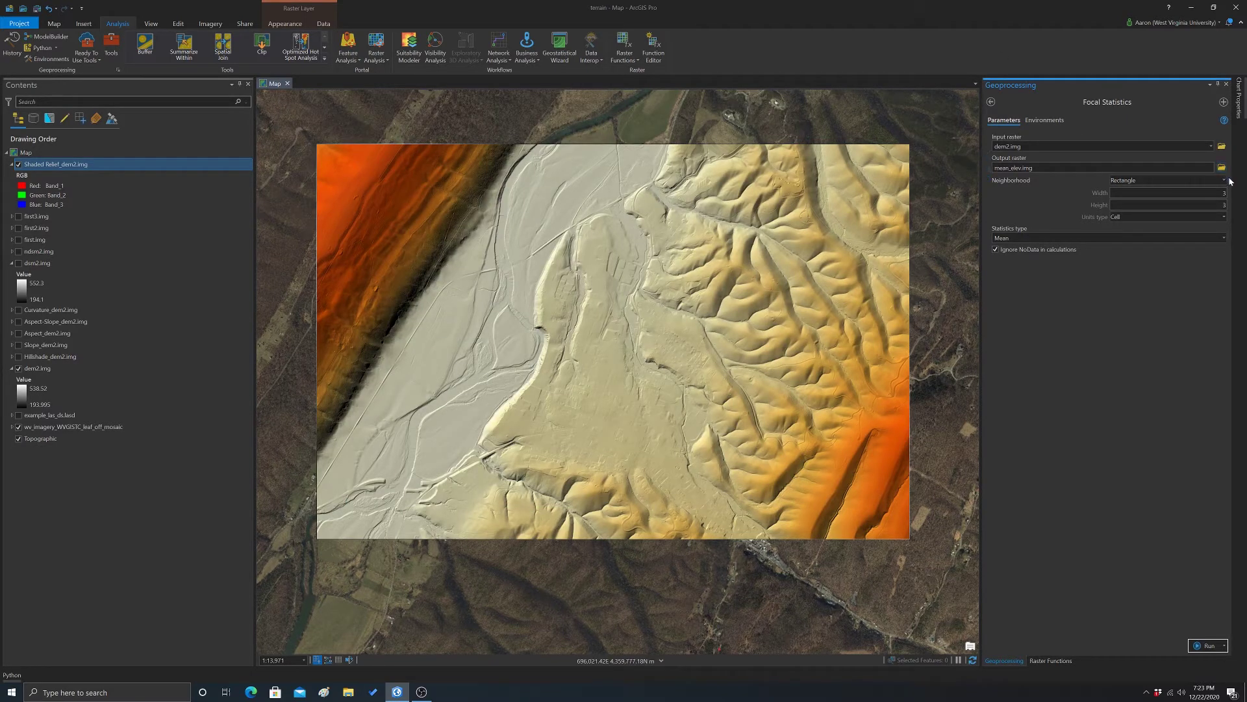
Use a Circle neighbourhood of radius 11 cells with the Mean statistic and run the tool
left_click(1178, 180)
key("Up")
key("Up")
key("Up")
key("Return")
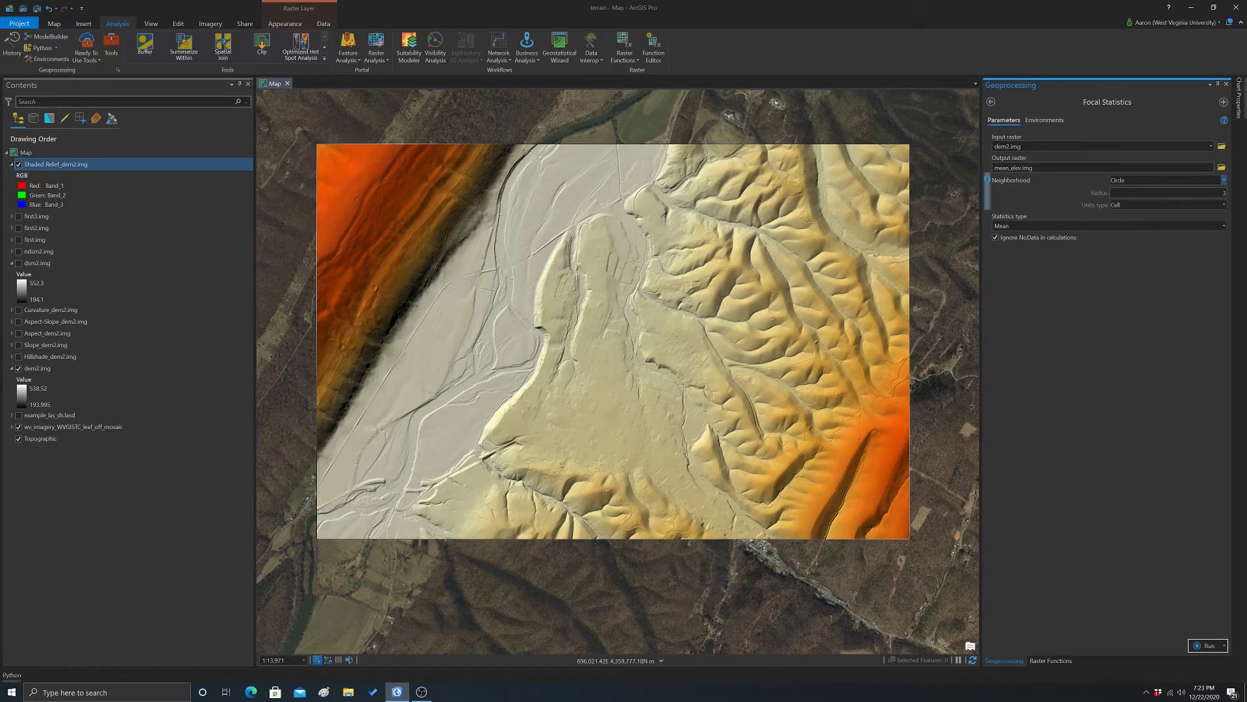
key("Tab")
type("11")
key("Tab")
left_click(1224, 226)
left_click(1224, 226)
left_click(1207, 645)
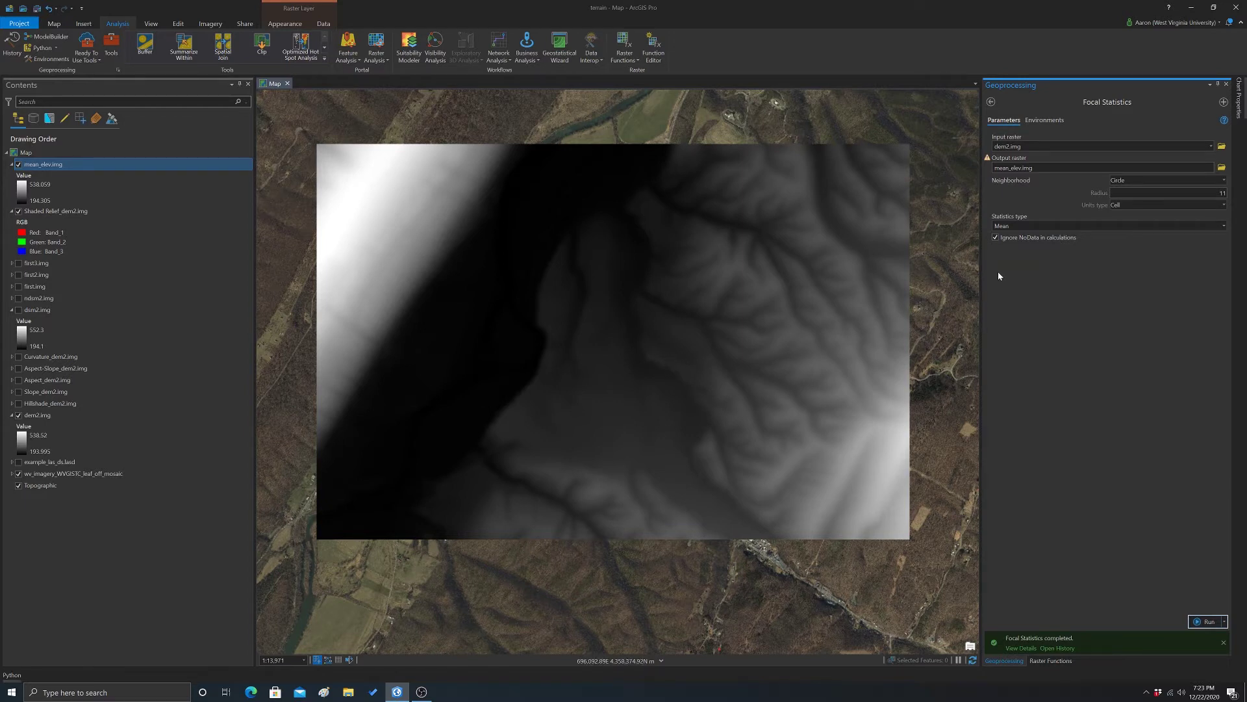
Build the Raster Calculator expression "dem2.img" - "mean_elev.img"
left_click(992, 102)
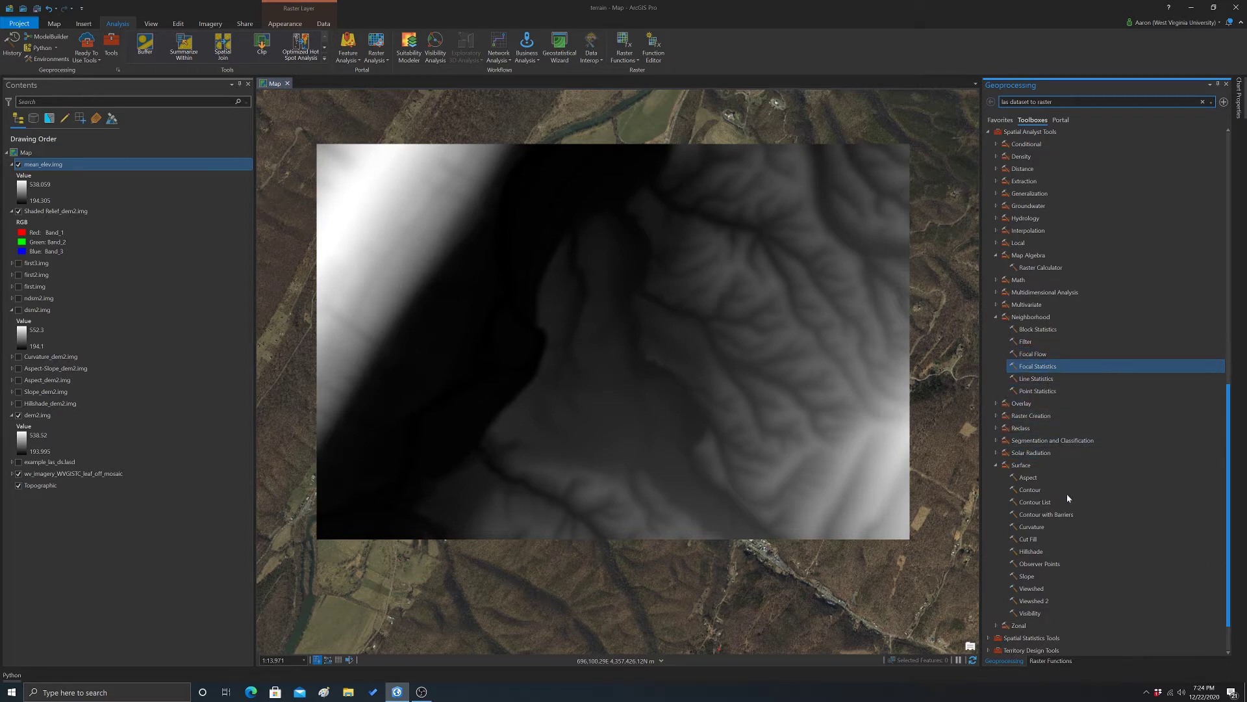
scroll(1034, 465, "up", 5)
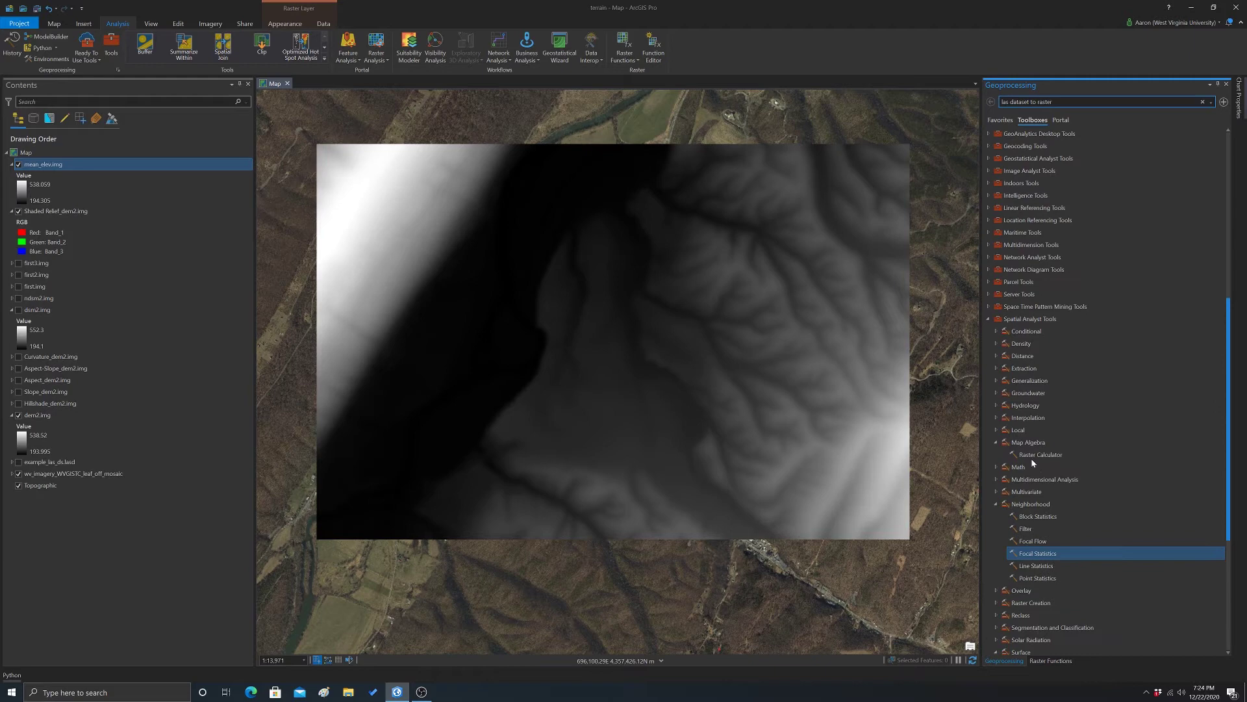
left_click(1033, 456)
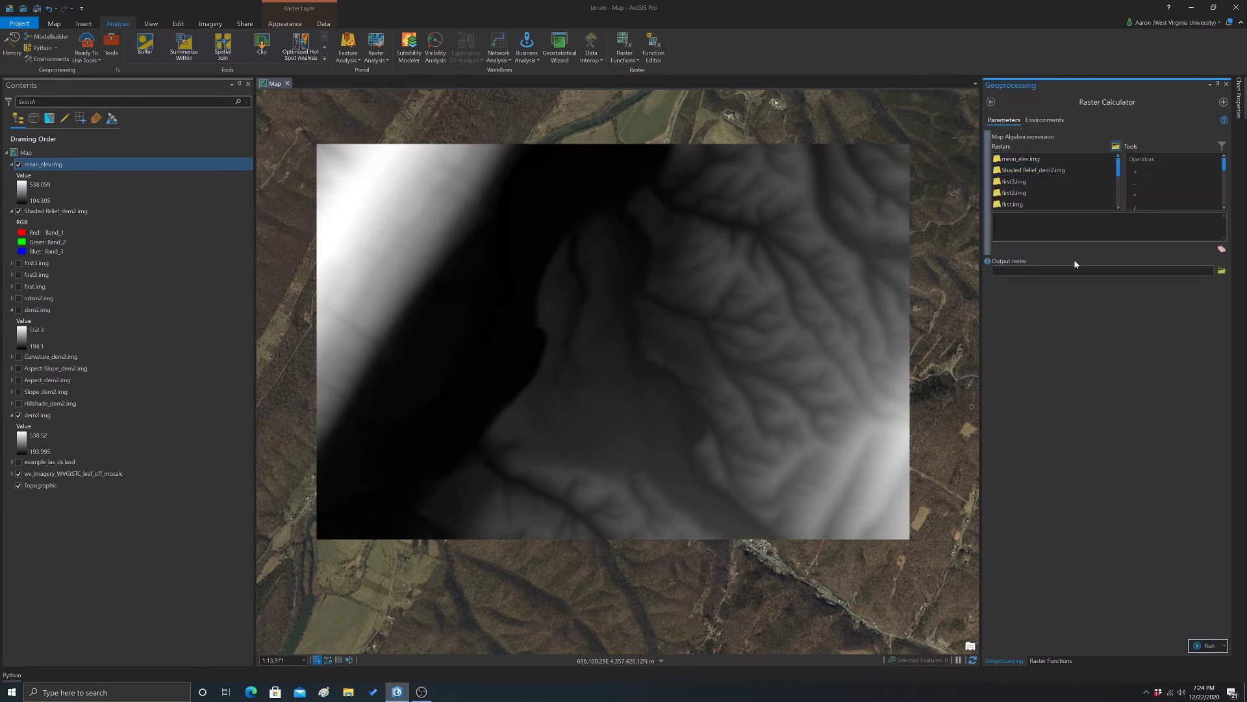
scroll(1047, 194, "down", 2)
scroll(1008, 205, "down", 3)
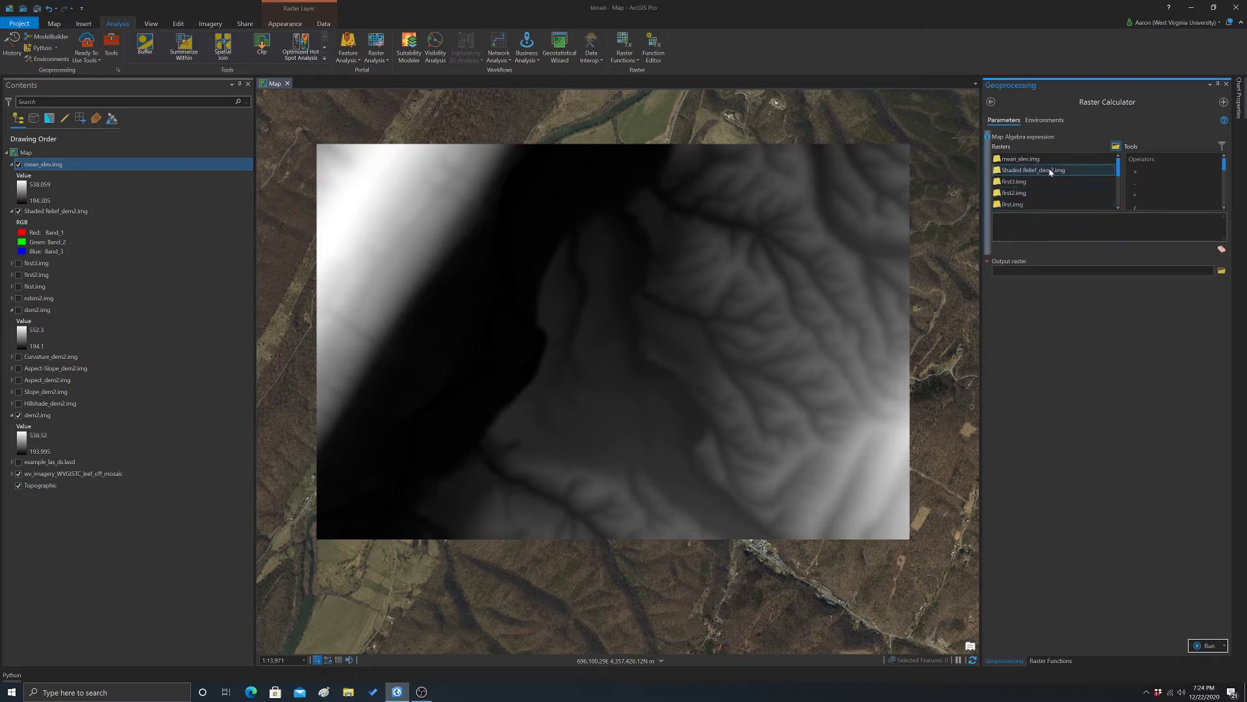
double_click(1008, 205)
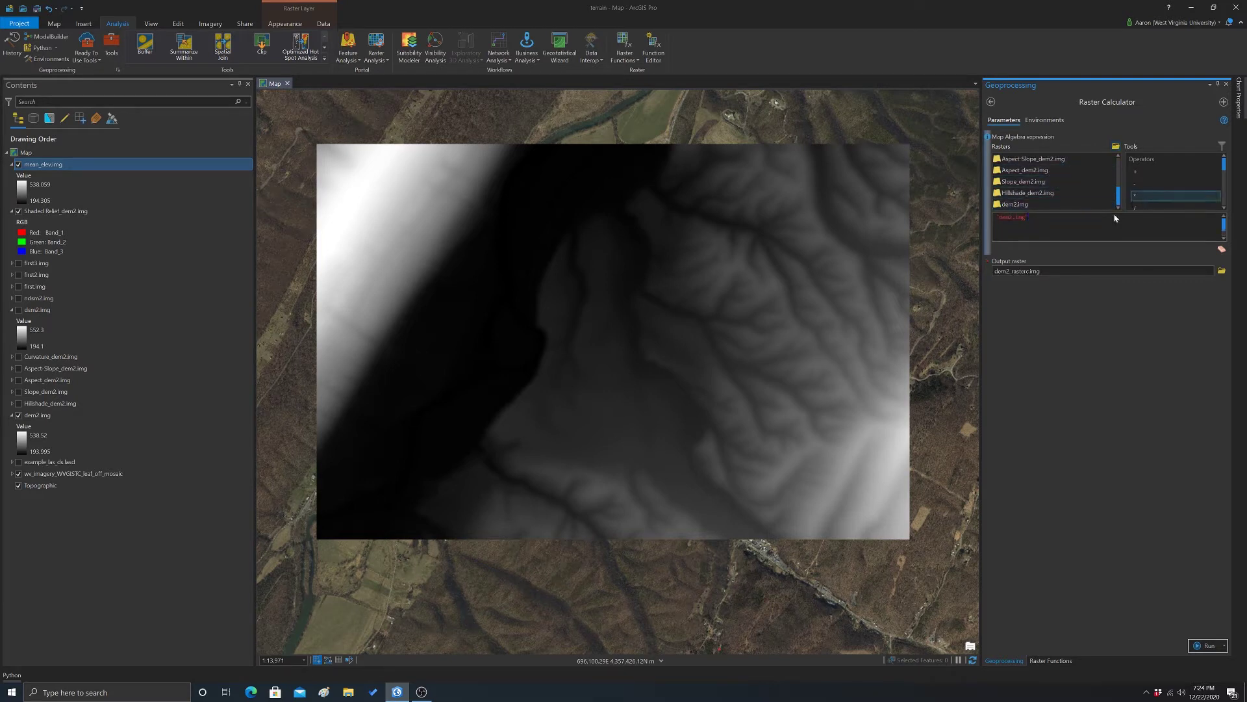
double_click(1135, 184)
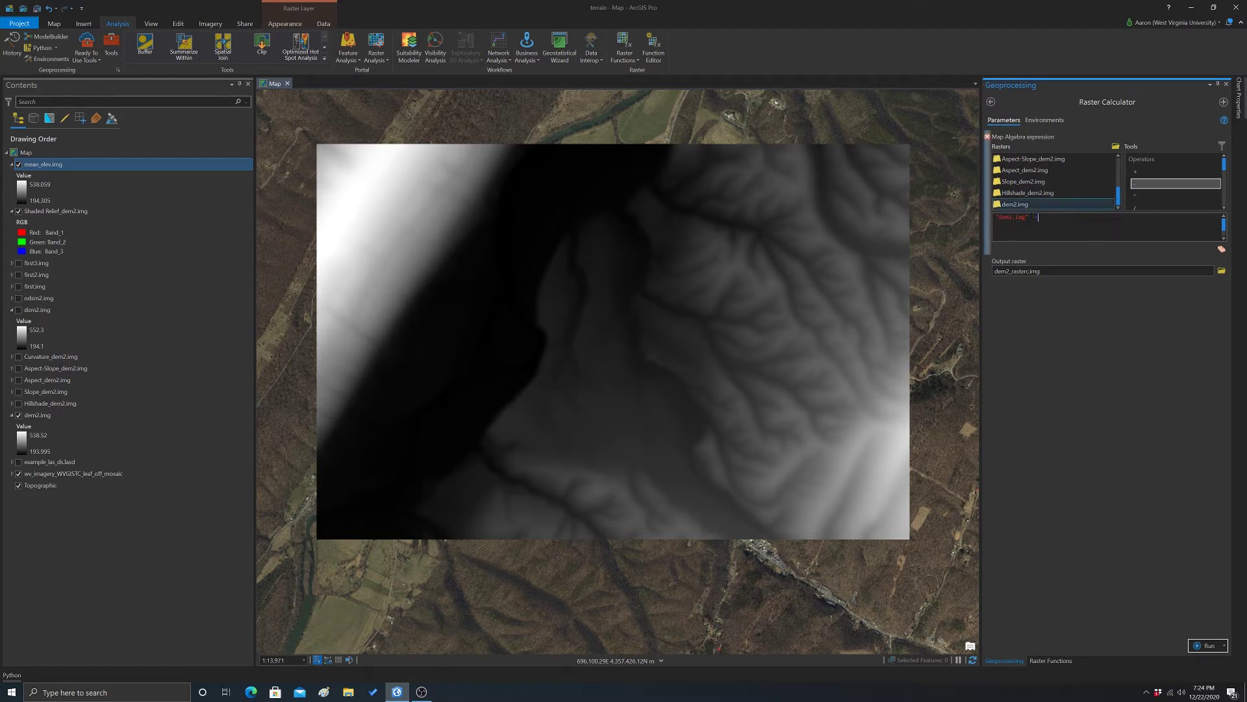
scroll(1117, 163, "up", 5)
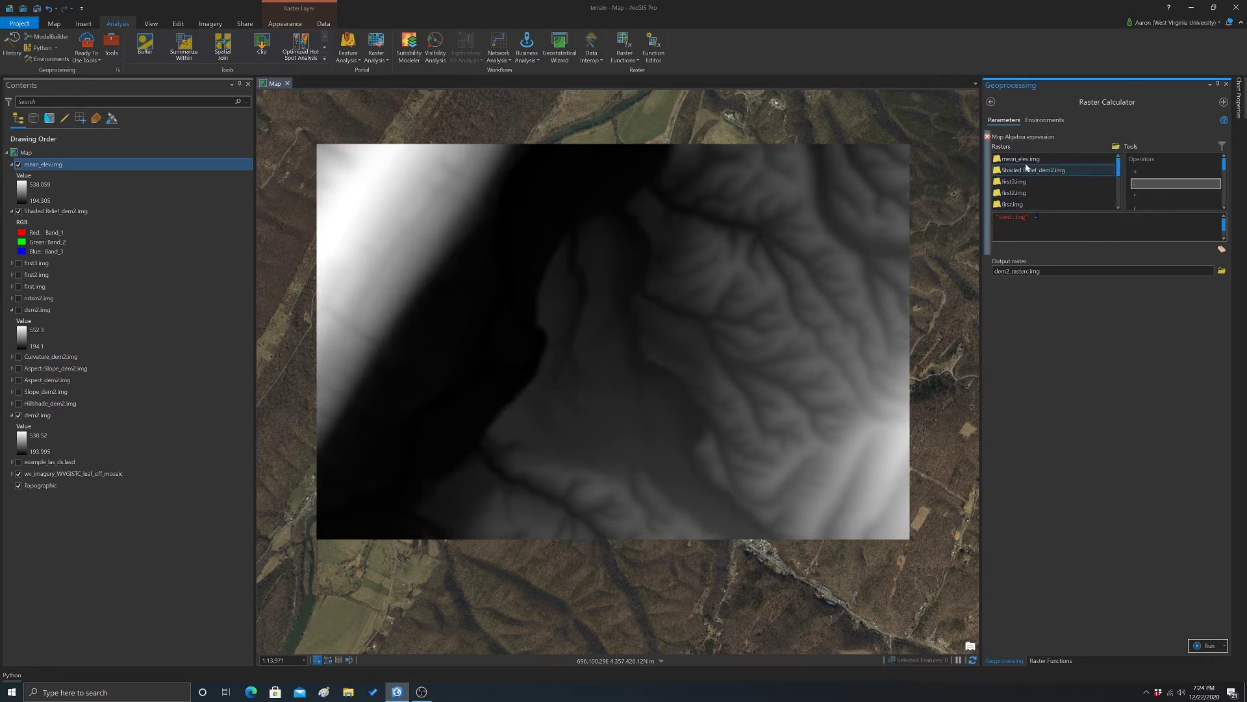
double_click(1021, 160)
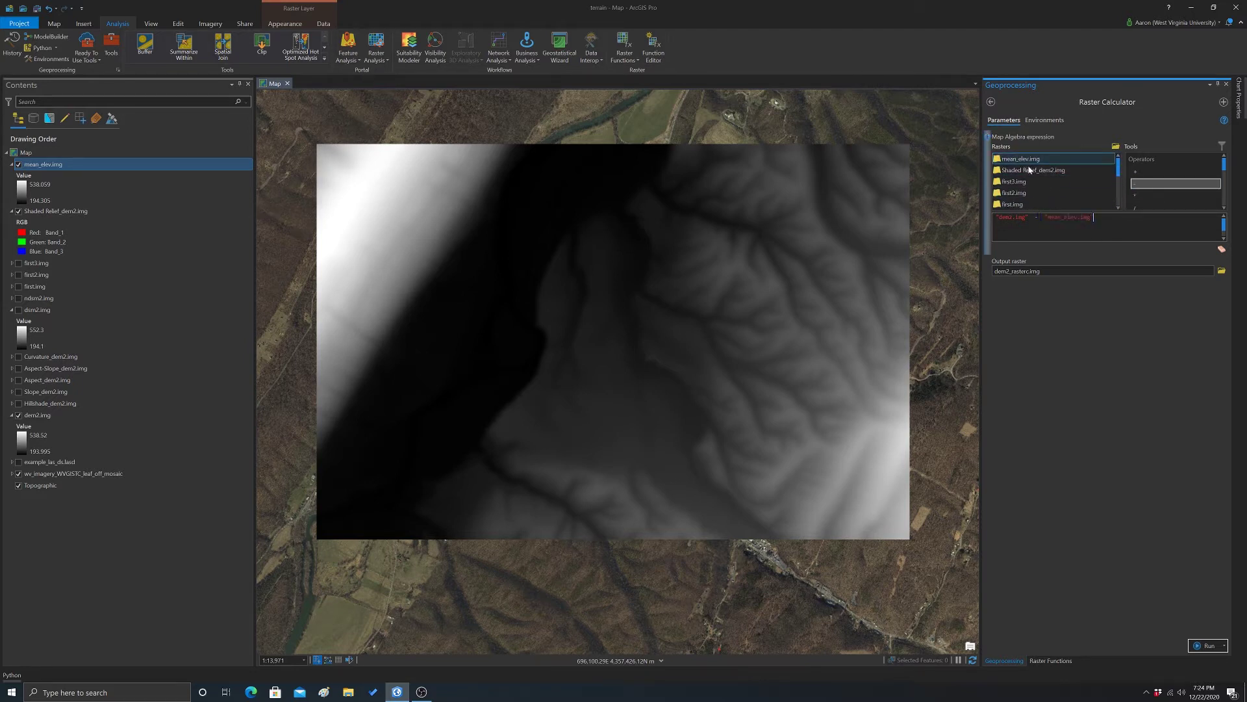
Save the output as sp.img and run the calculation
left_click(1221, 270)
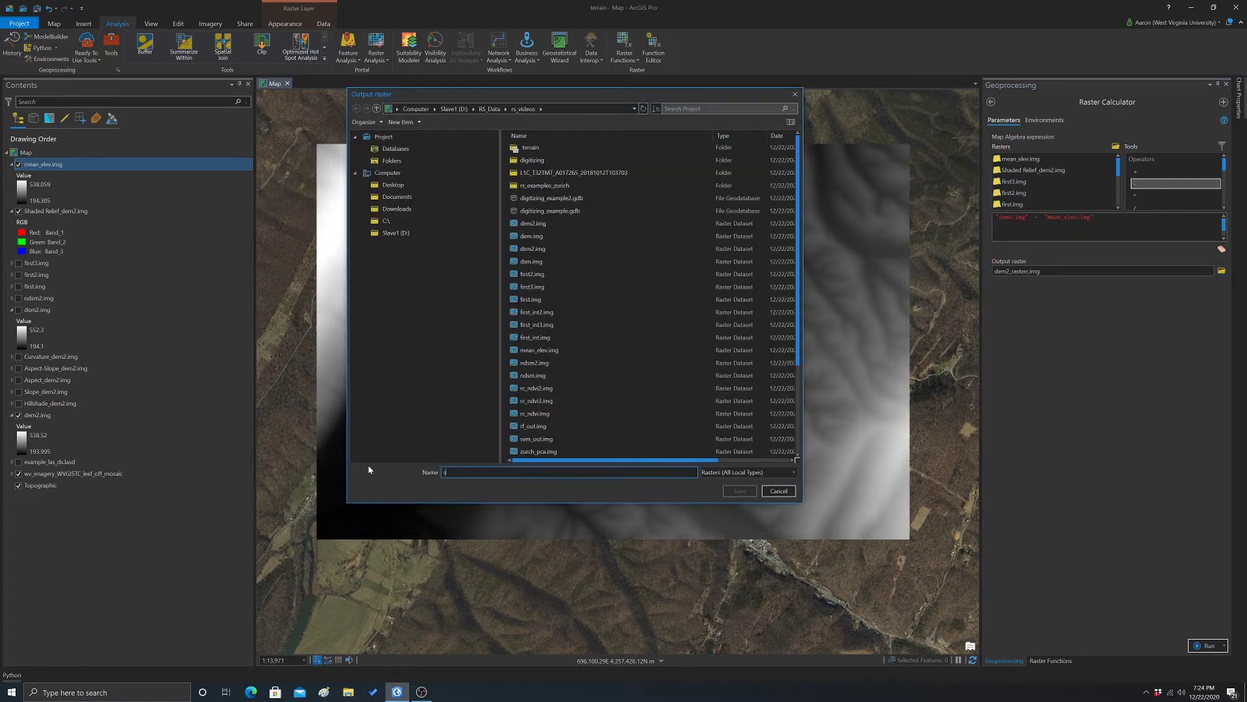
type("sp.img")
left_click(738, 491)
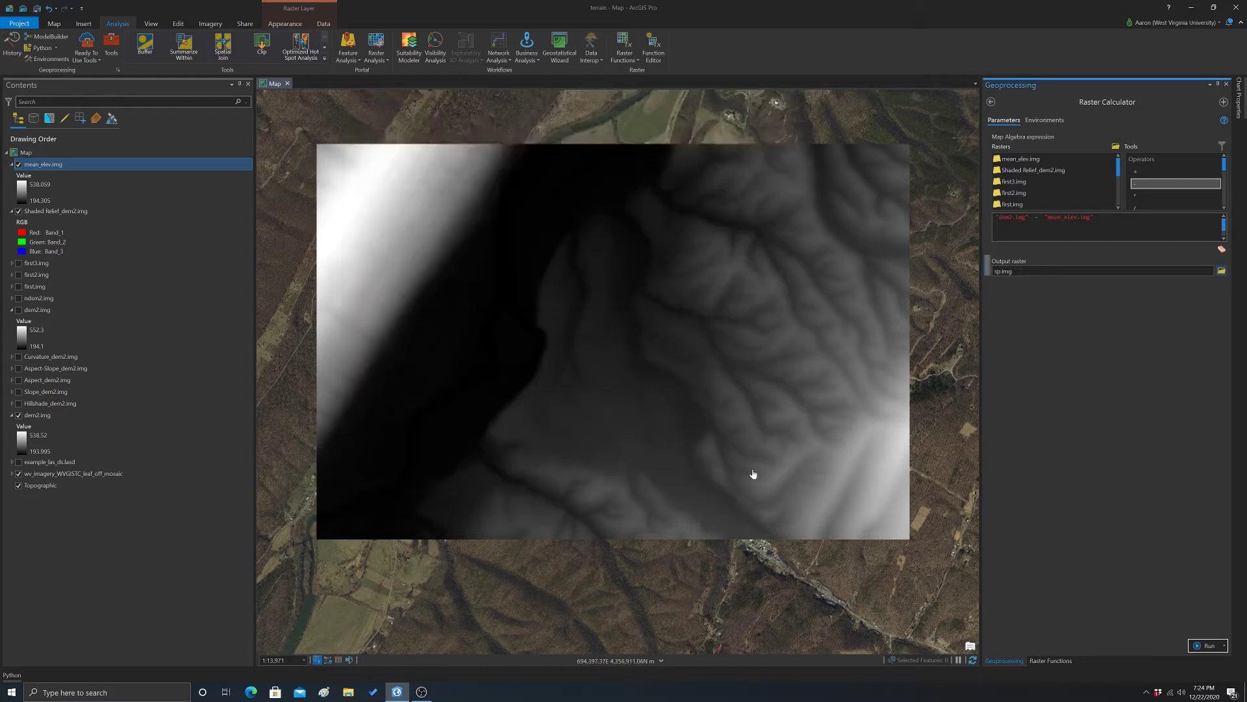
left_click(1207, 645)
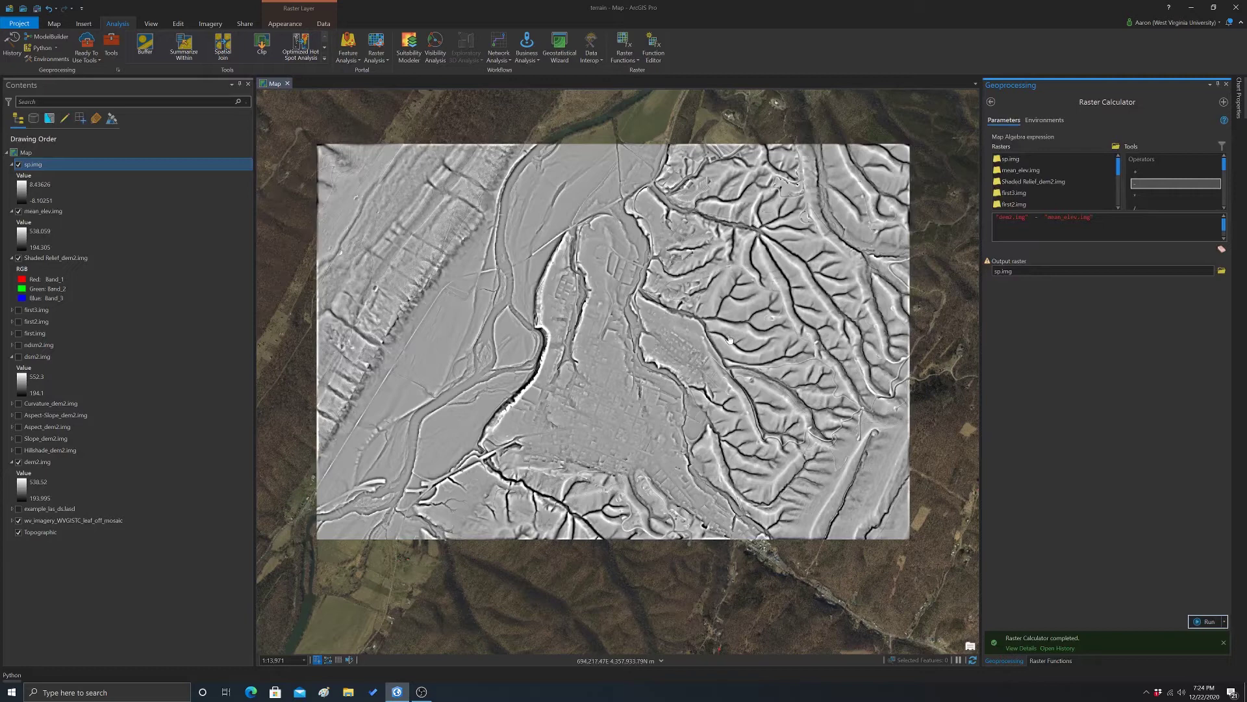
Zoom and pan around the map to inspect the sp.img relief surface
scroll(729, 338, "up", 3)
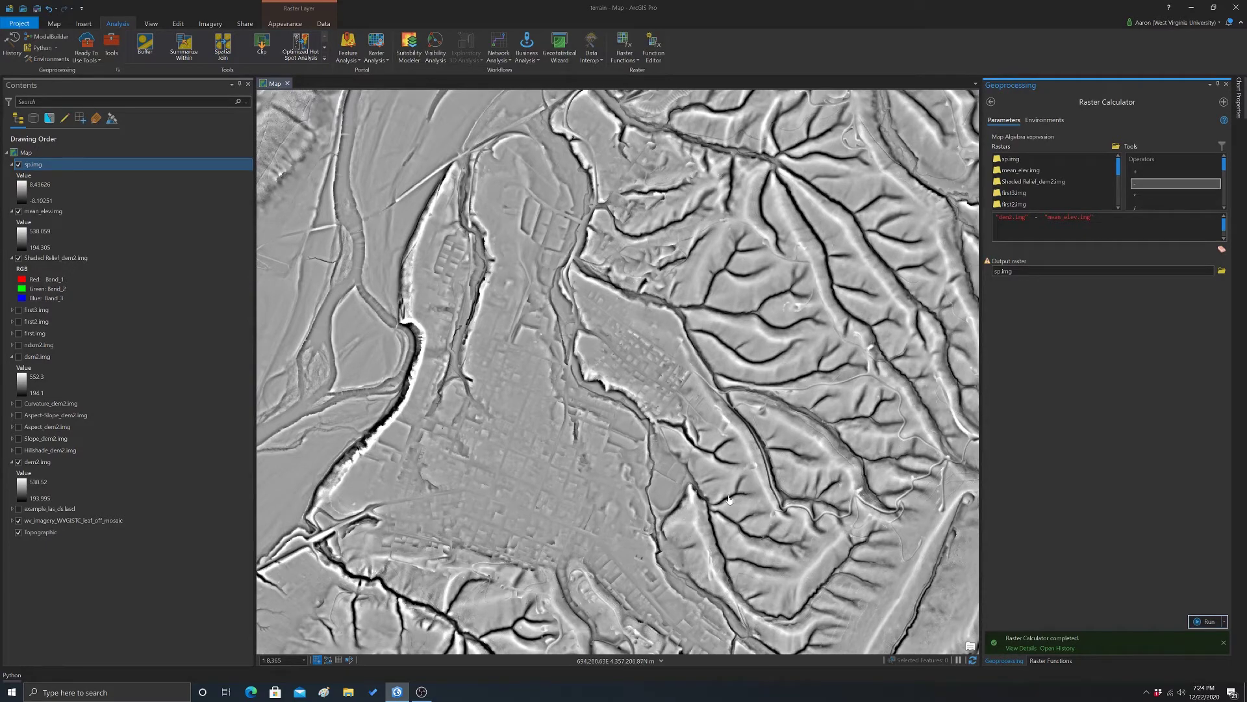
scroll(545, 275, "down", 2)
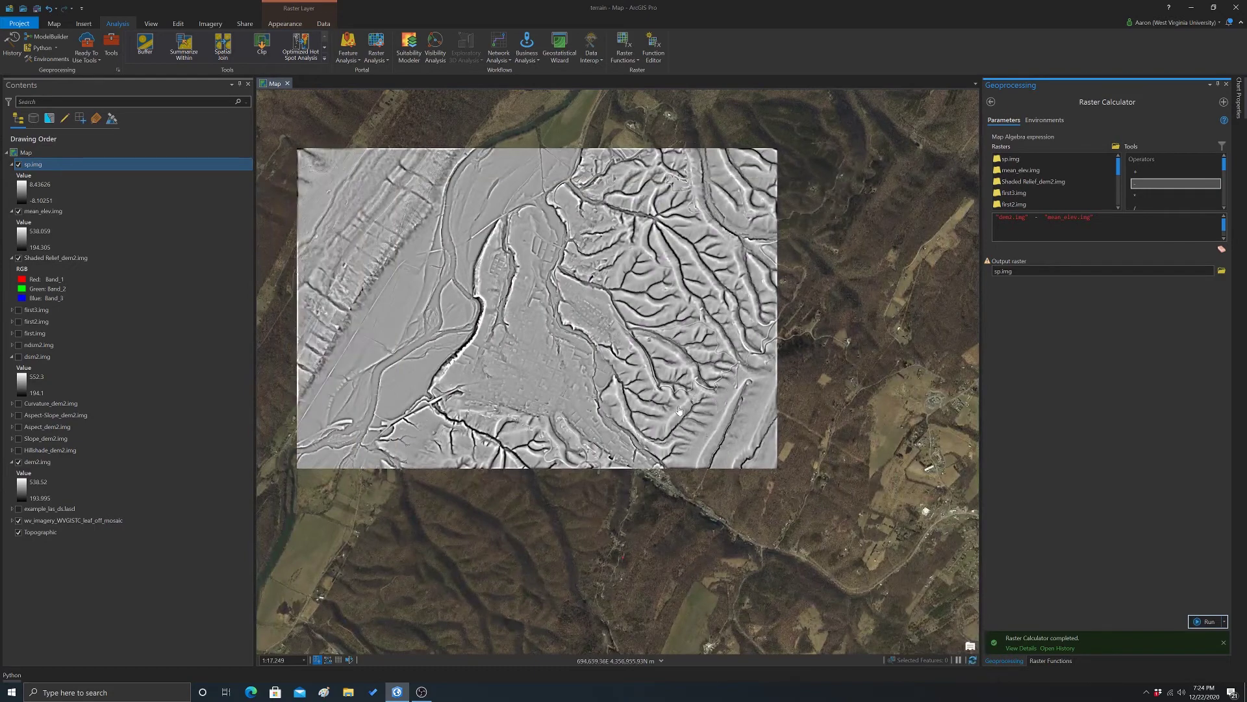
scroll(677, 416, "up", 3)
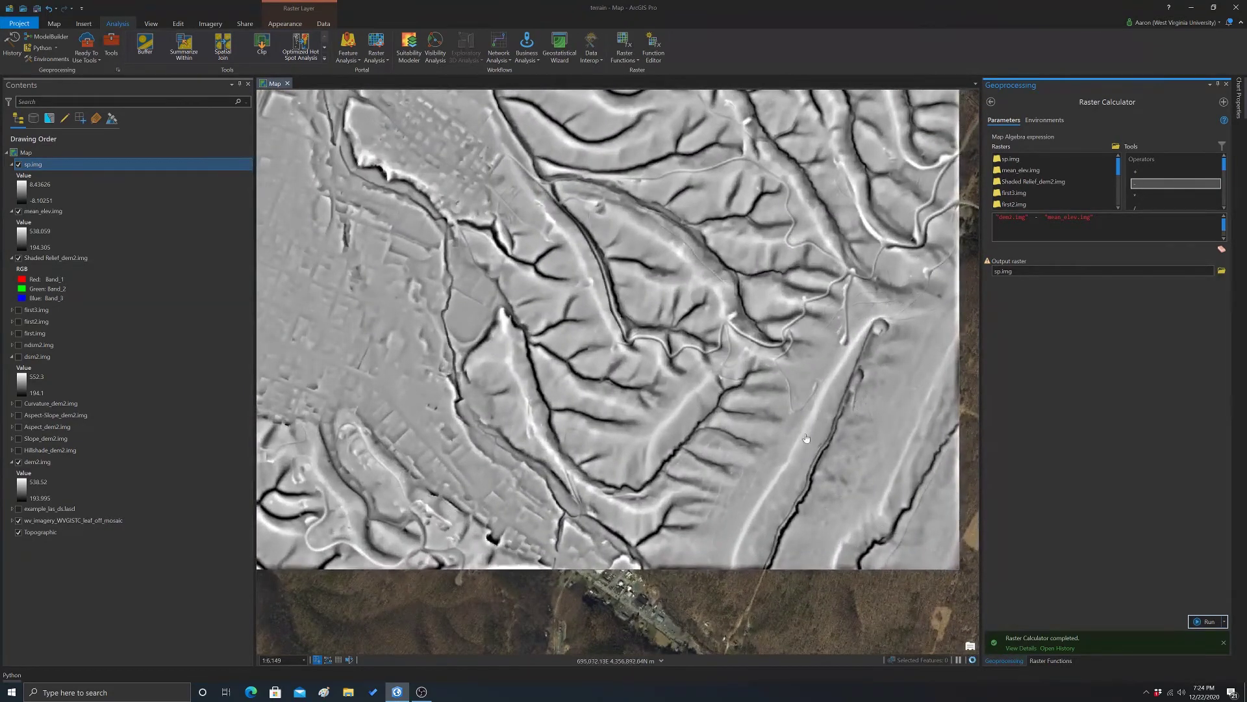
scroll(711, 386, "down", 2)
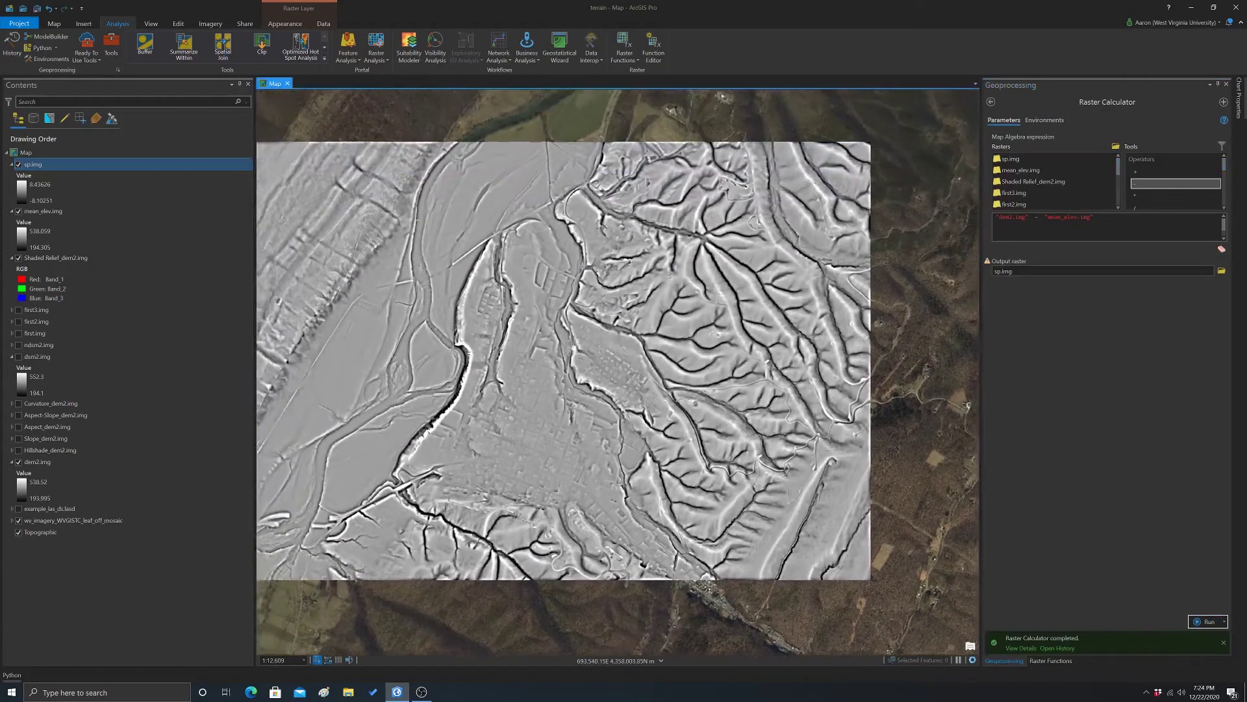
left_click_drag(572, 345, 609, 361)
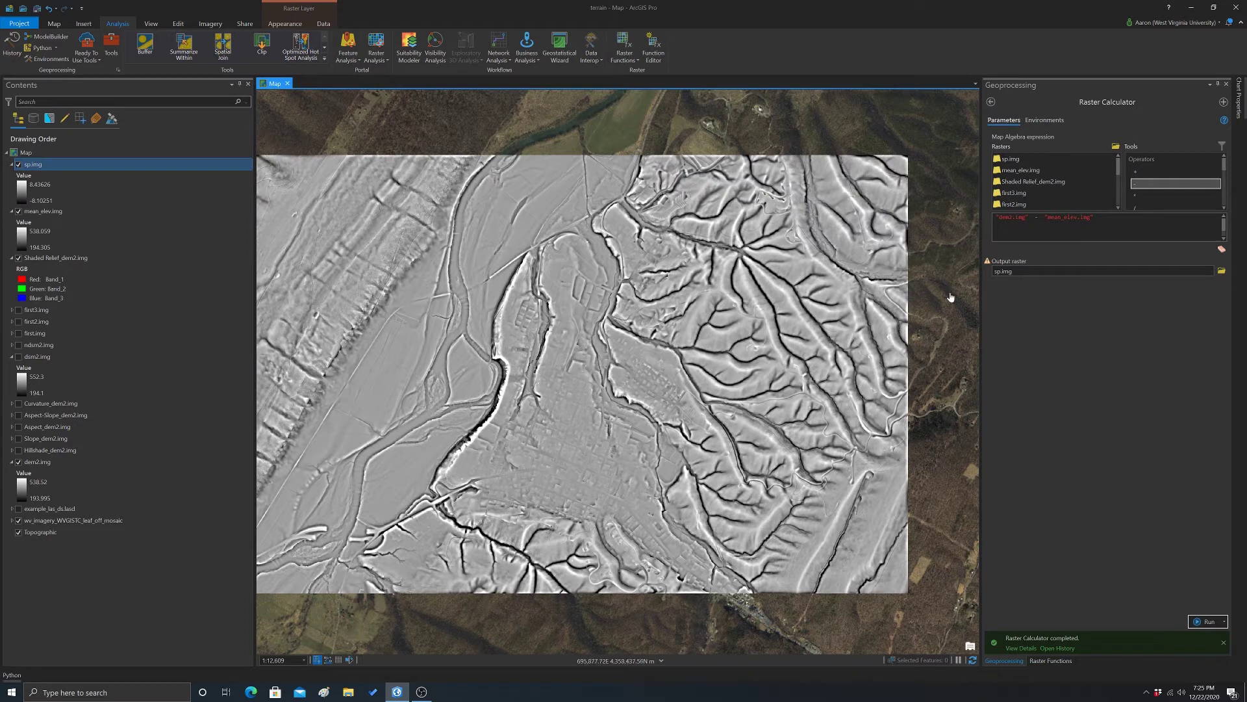
left_click_drag(634, 302, 670, 288)
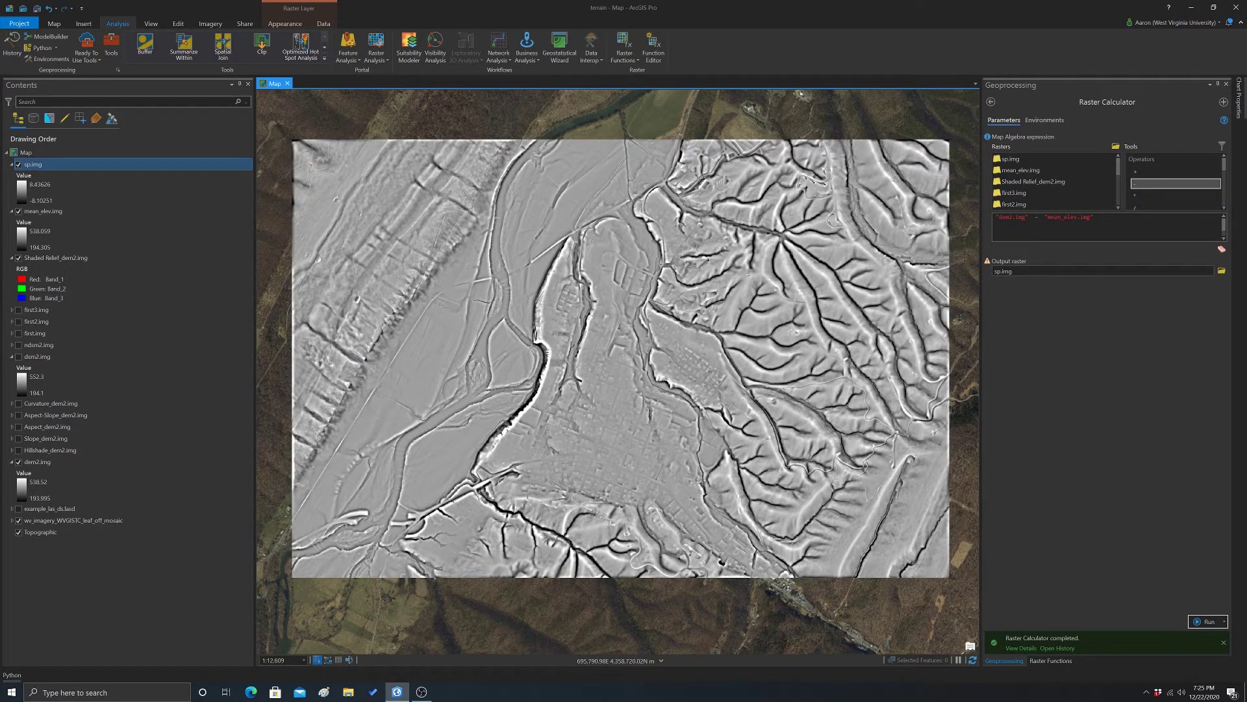
Clear the map algebra expression in the Raster Calculator
left_click_drag(1104, 217, 928, 223)
key("BackSpace")
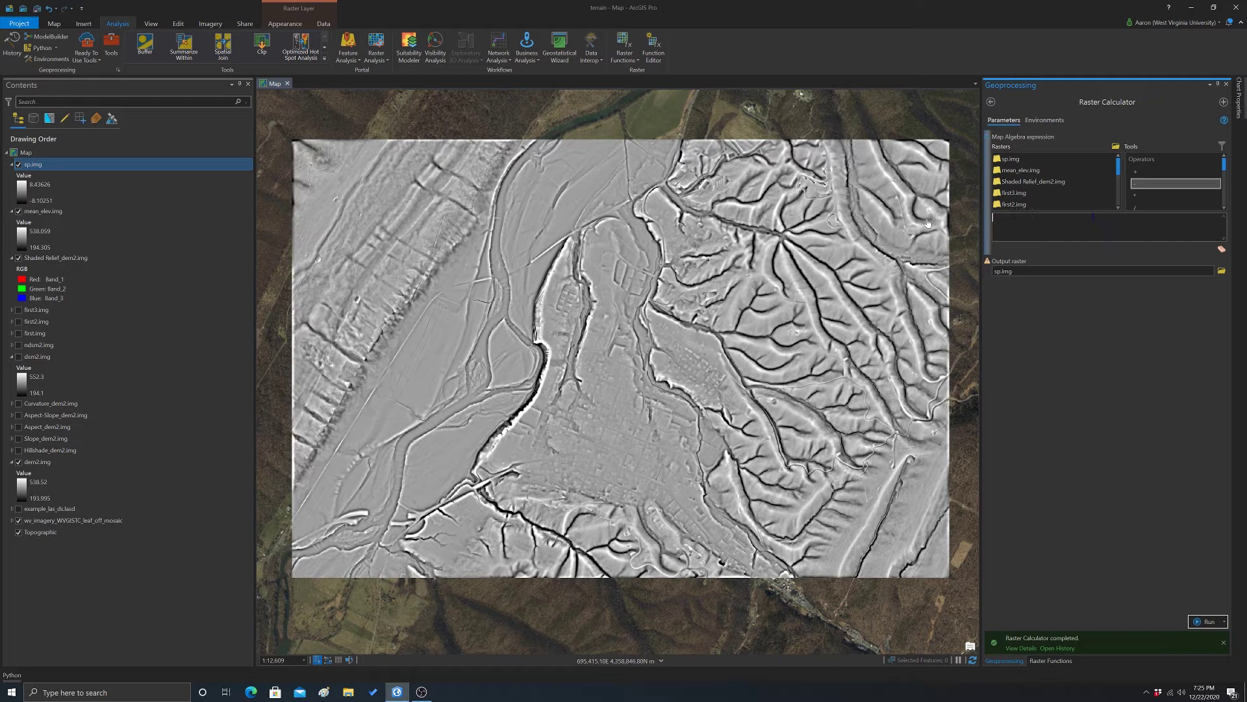
left_click_drag(1225, 166, 1228, 206)
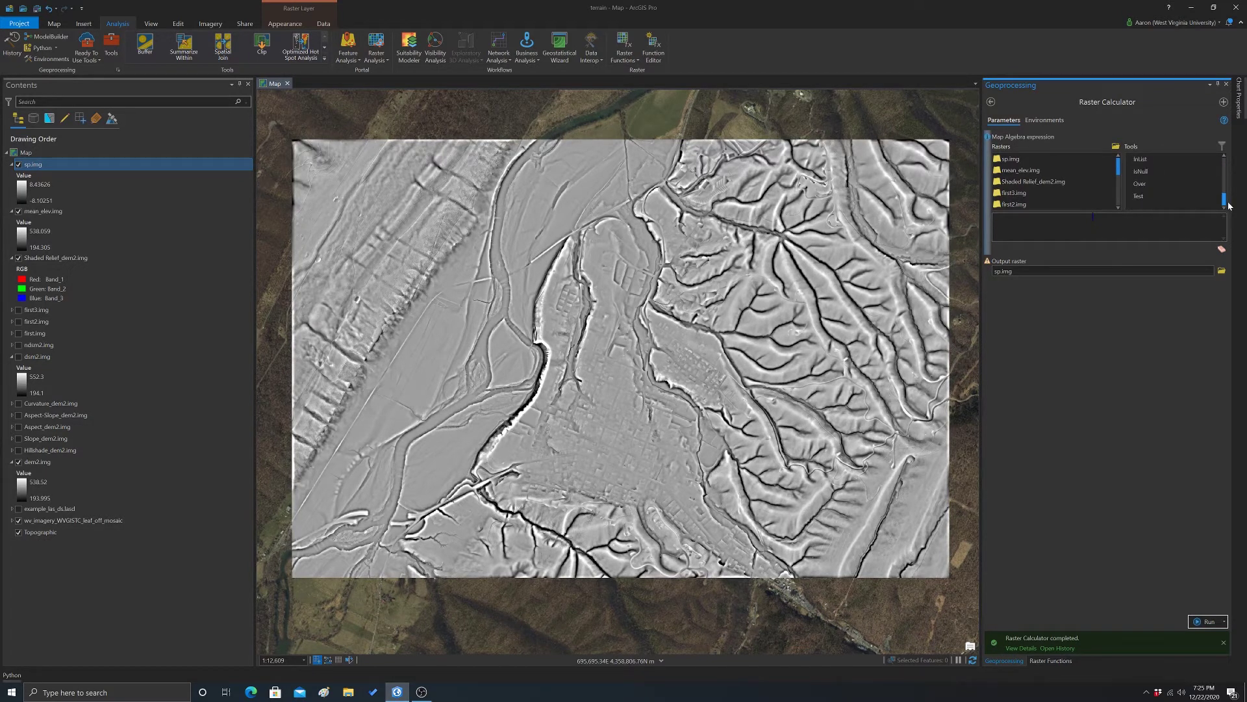
Set Focal Statistics on dem2.img to Standard deviation over a Circle neighbourhood of radius 7
left_click(990, 101)
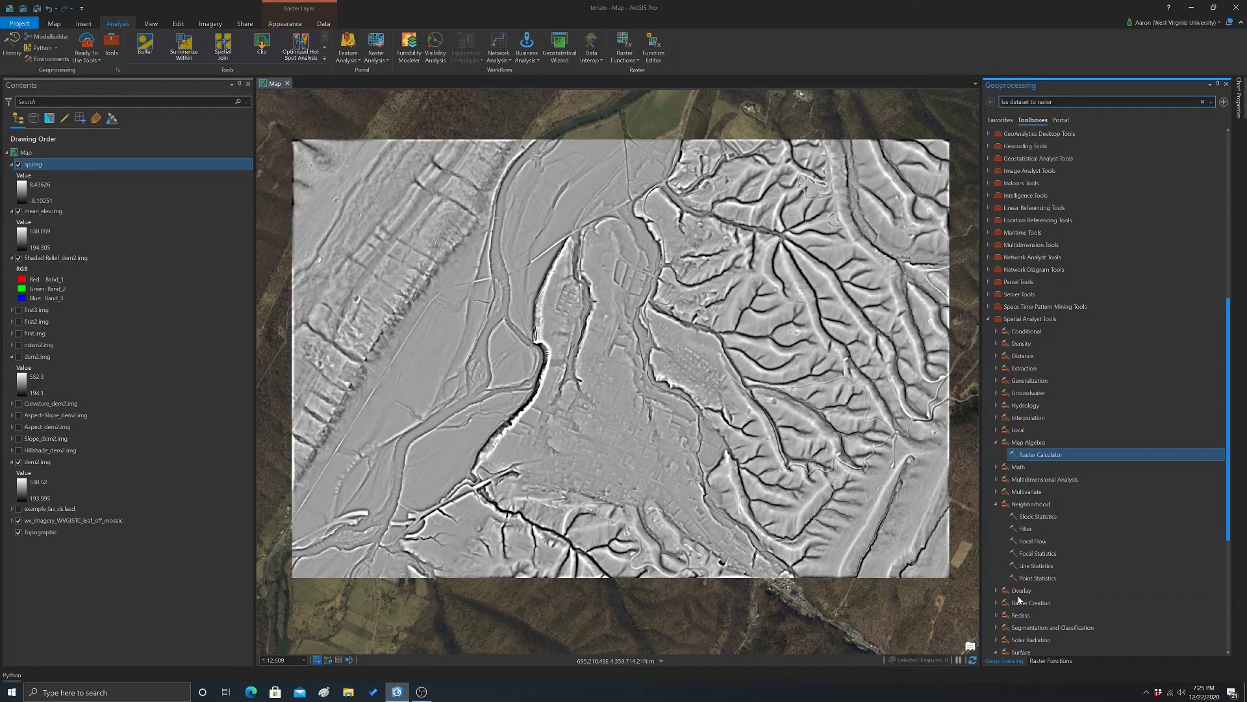
left_click(1042, 553)
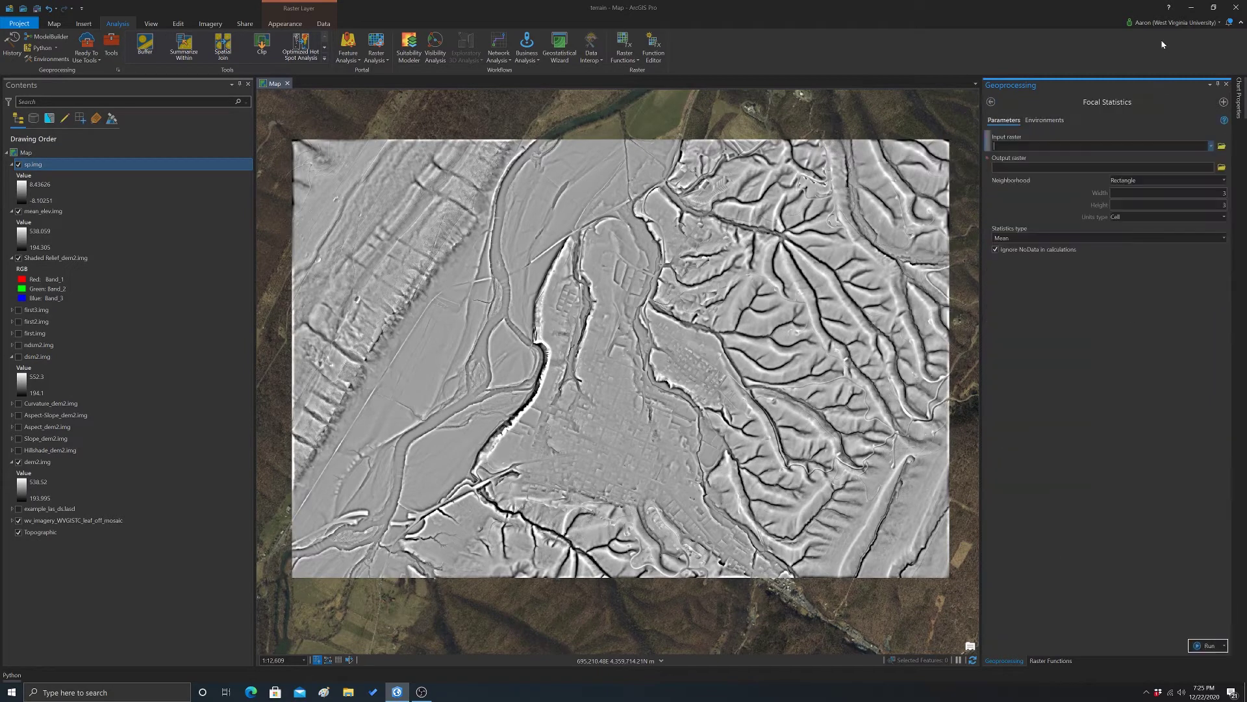
left_click(1213, 147)
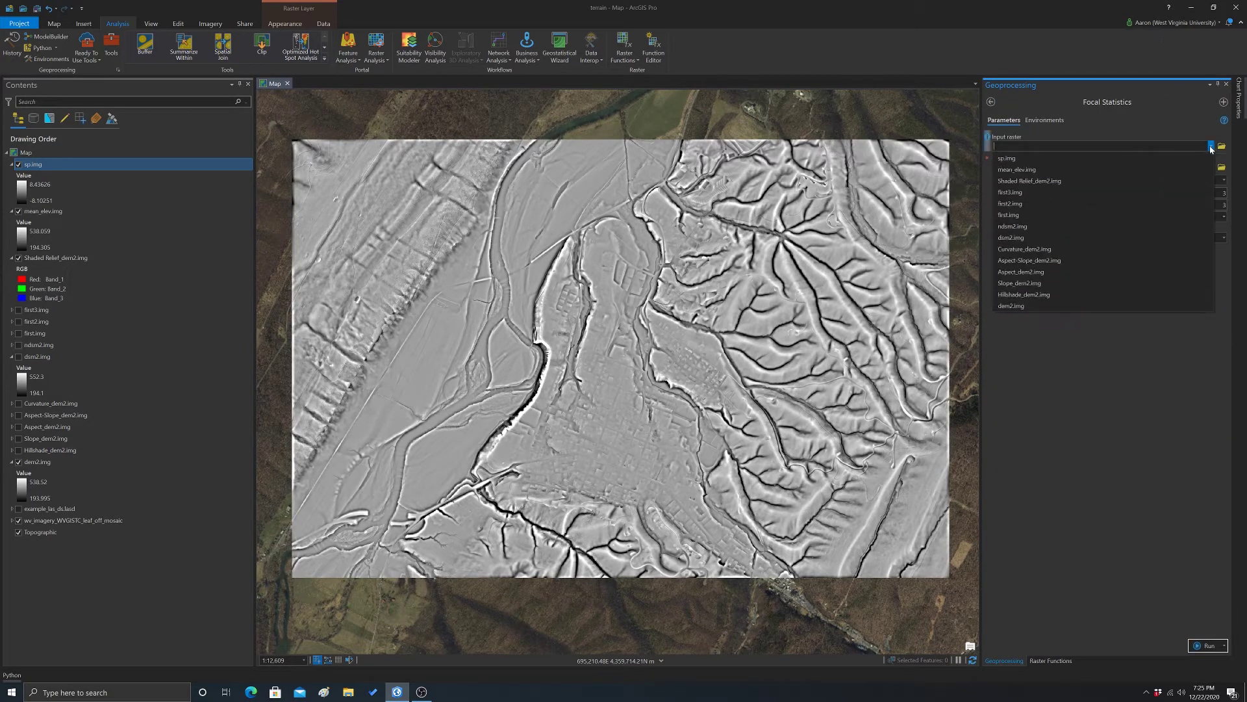
left_click(1025, 305)
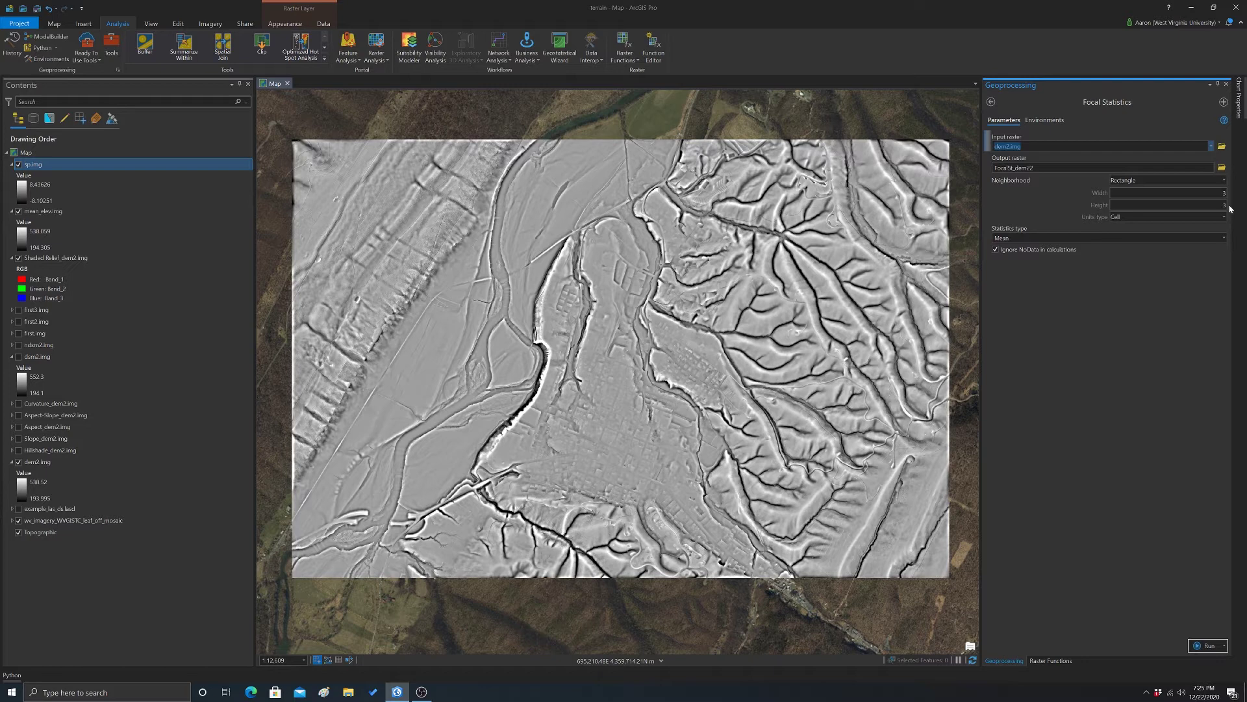
left_click(1224, 238)
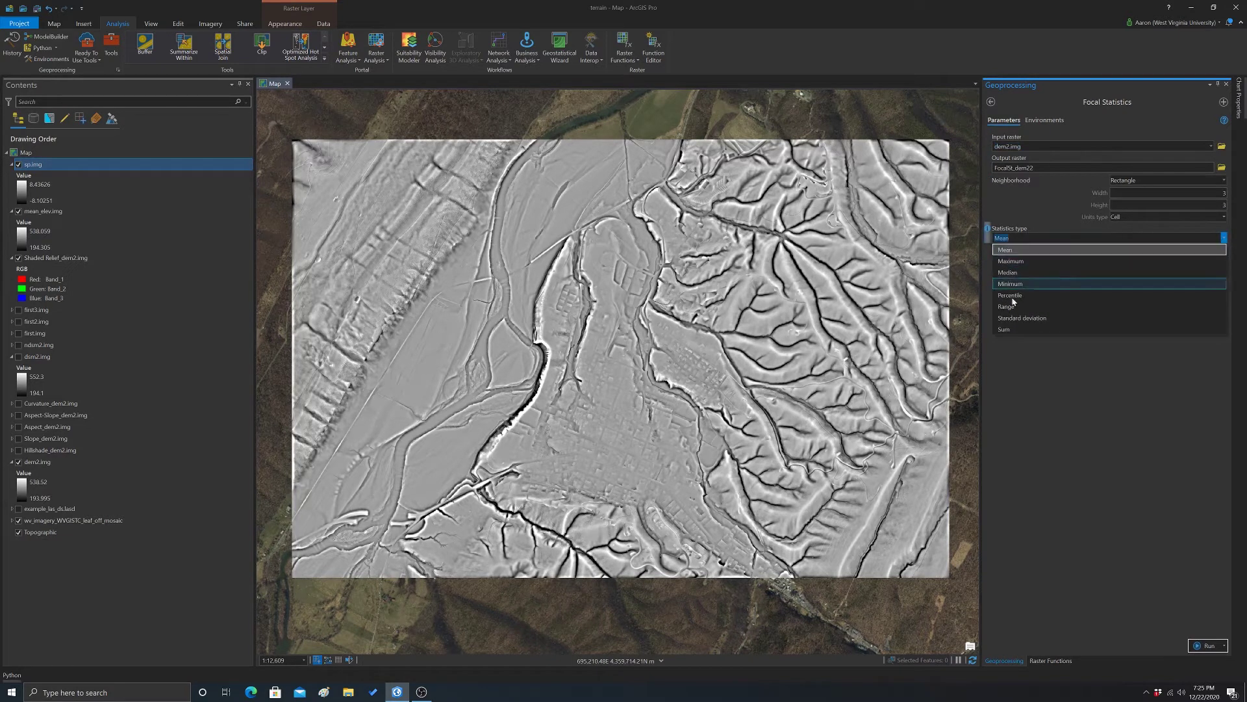
left_click(1104, 318)
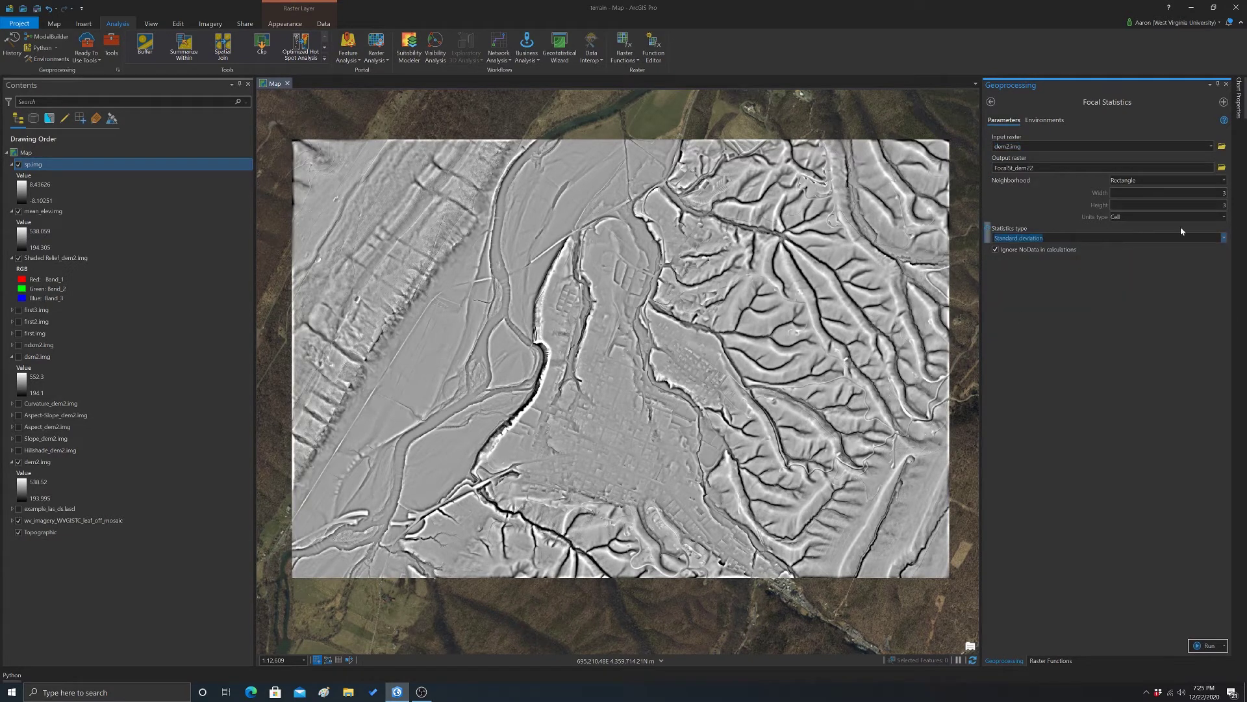
left_click(1224, 180)
left_click(1120, 202)
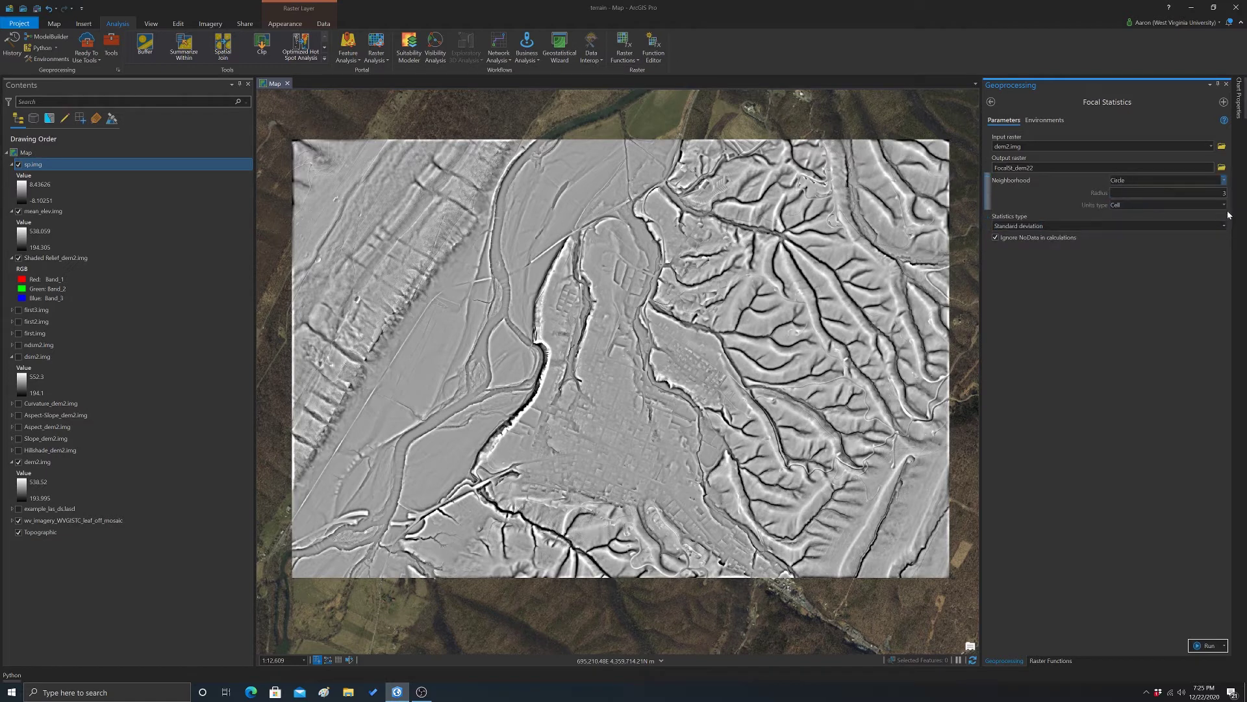
key("Tab")
Save the output as stdev.img and run Focal Statistics
left_click(1221, 167)
type("stdev.img")
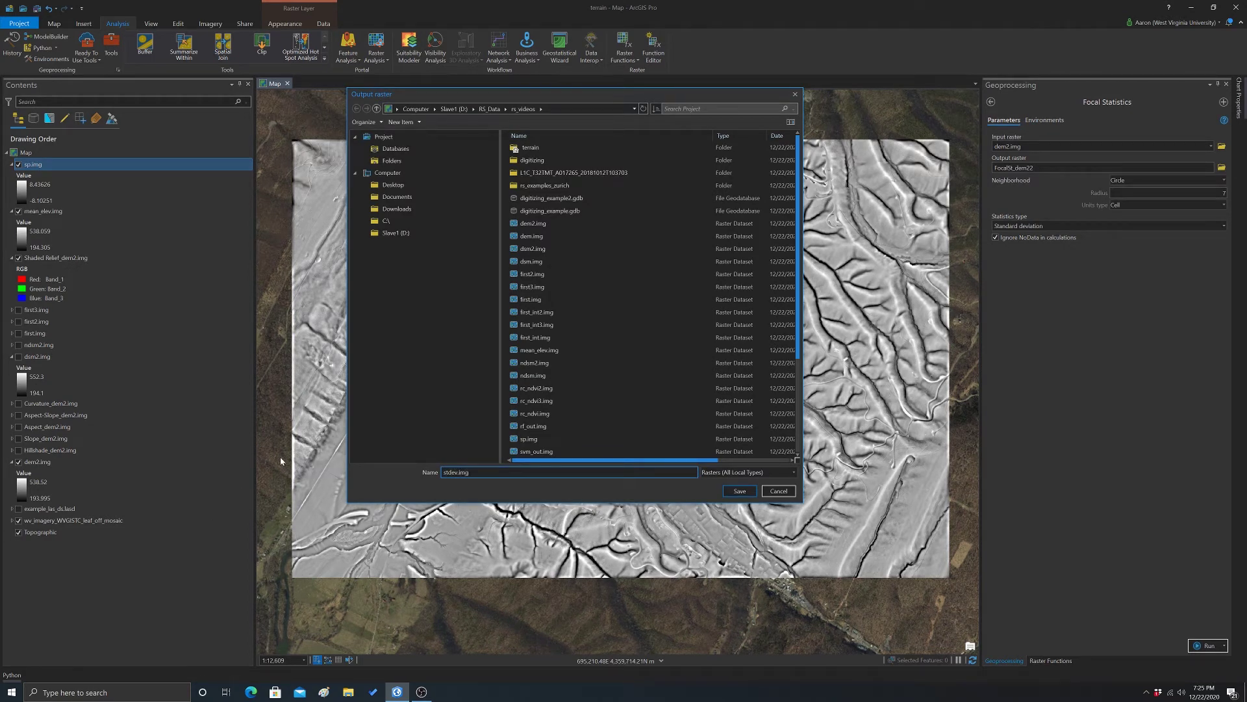
left_click(740, 491)
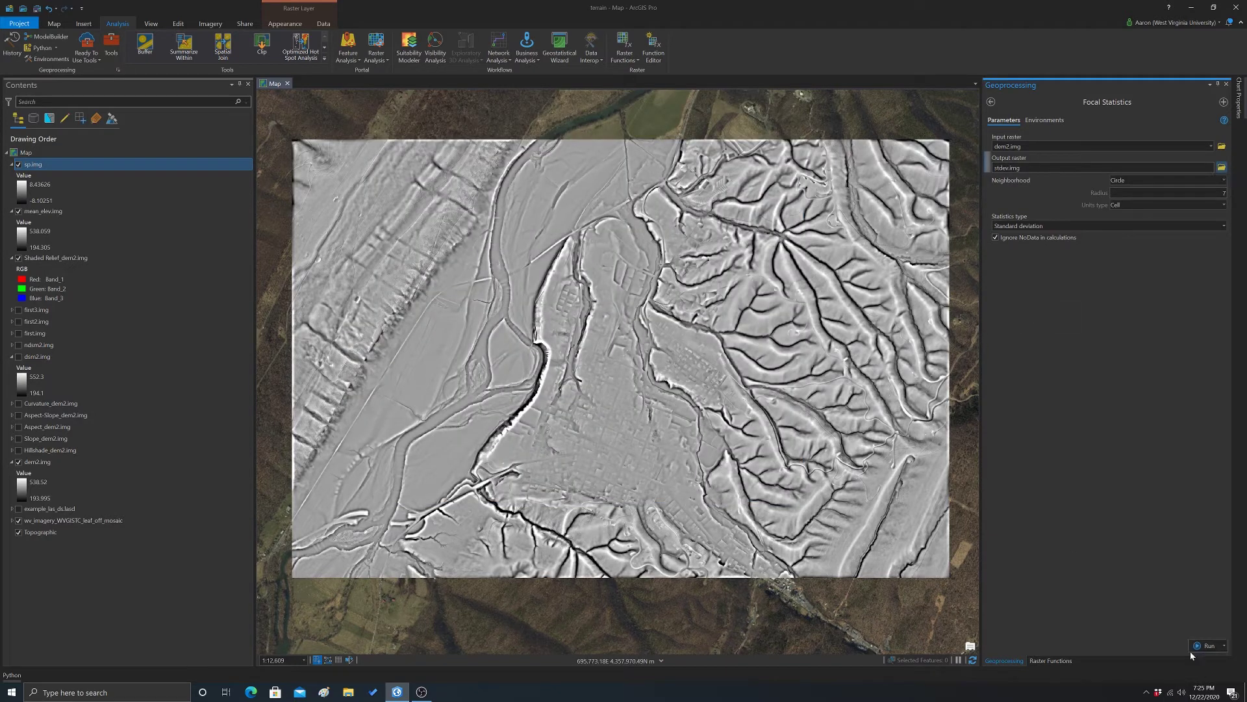
left_click(1196, 648)
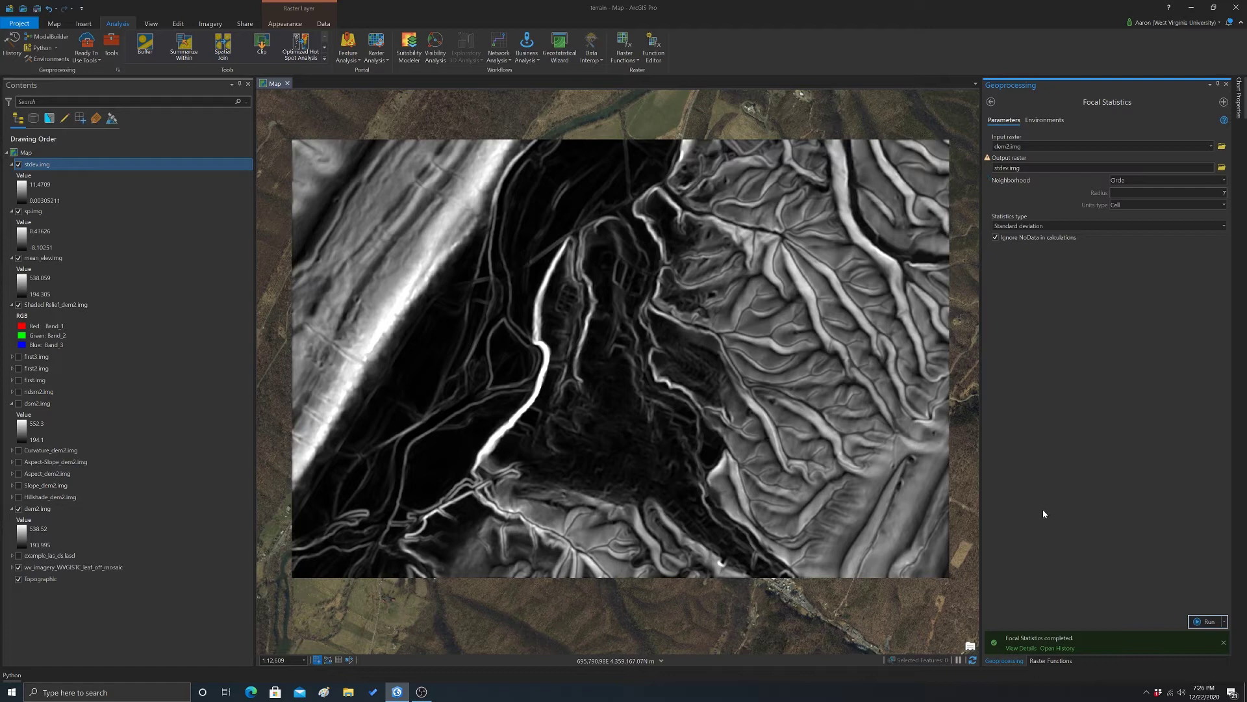
Build the Raster Calculator expression SquareRoot("stdev.img")
left_click(992, 103)
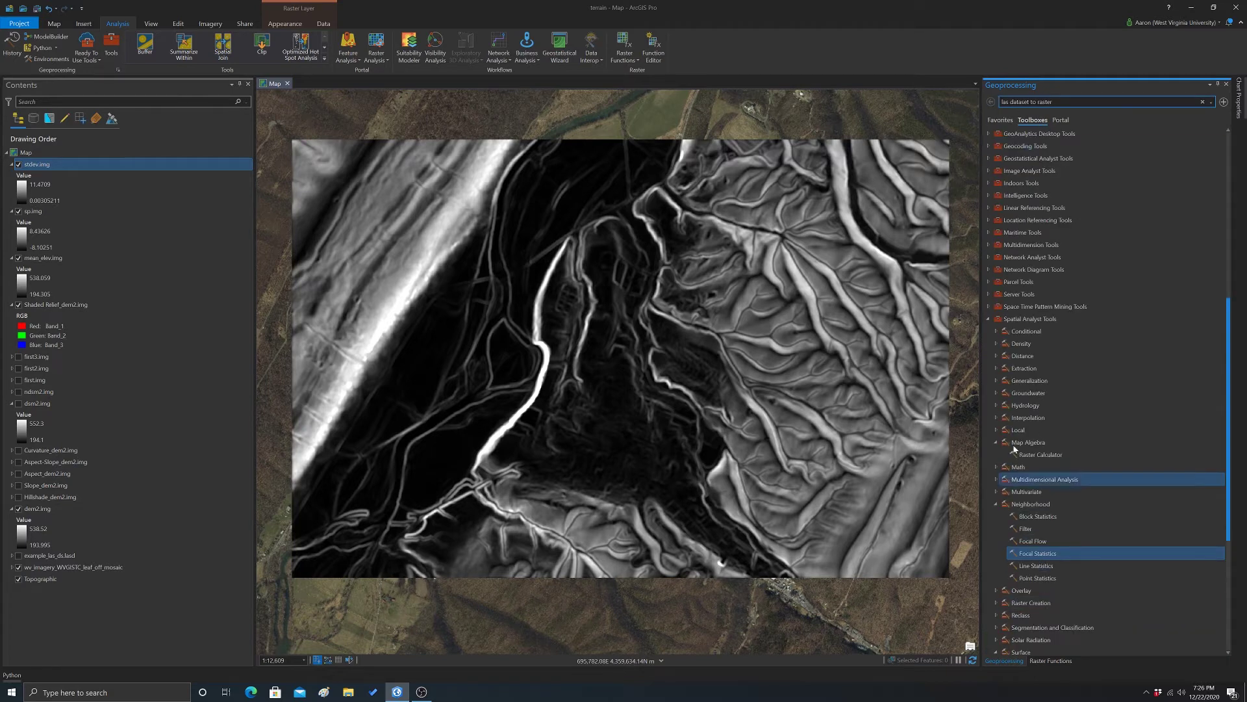
left_click(1034, 456)
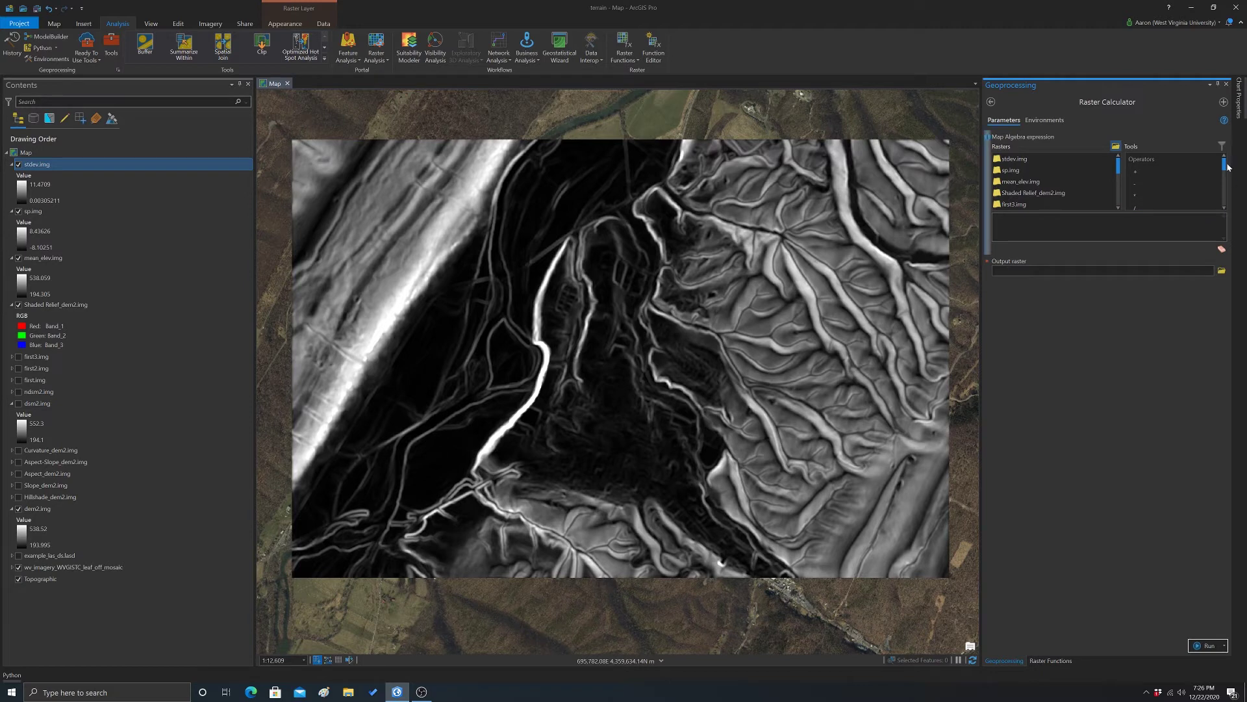
left_click(1224, 209)
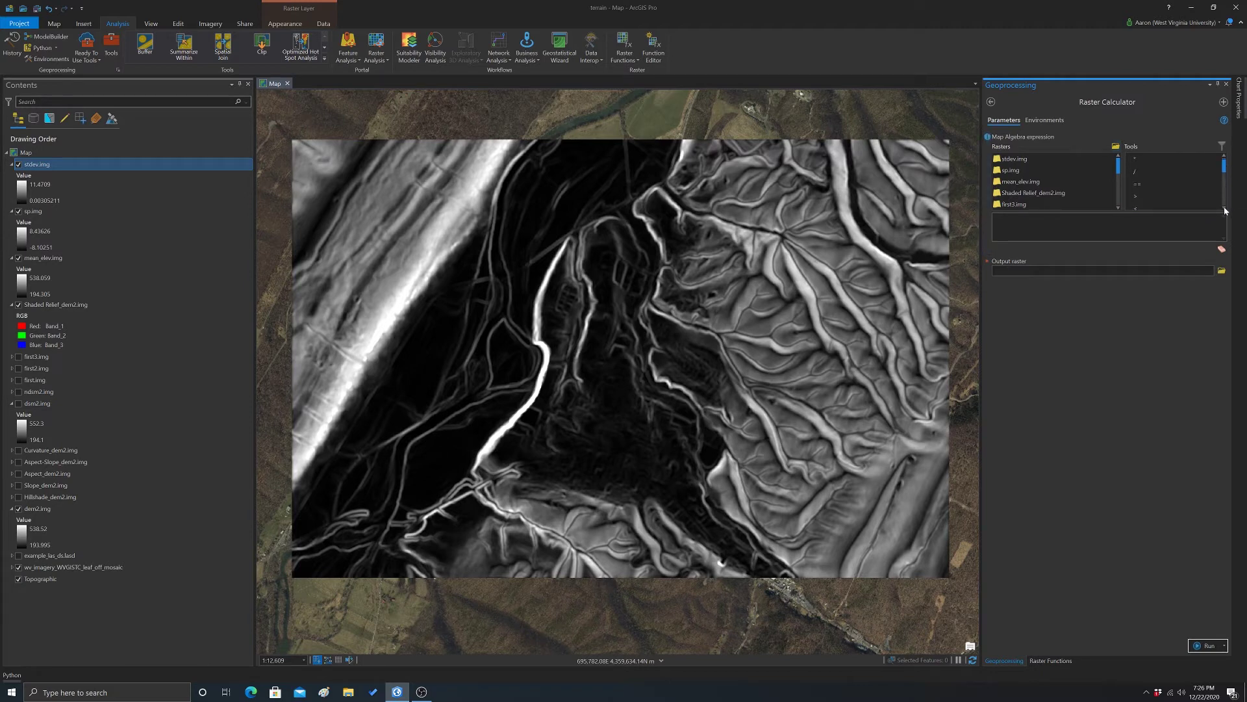
left_click(1224, 209)
left_click(1224, 208)
left_click(1225, 208)
left_click(1224, 208)
left_click(1224, 210)
left_click(1225, 210)
left_click(1225, 209)
left_click(1224, 210)
left_click(1224, 210)
left_click(1224, 209)
left_click(1225, 210)
left_click(1225, 209)
left_click(1225, 210)
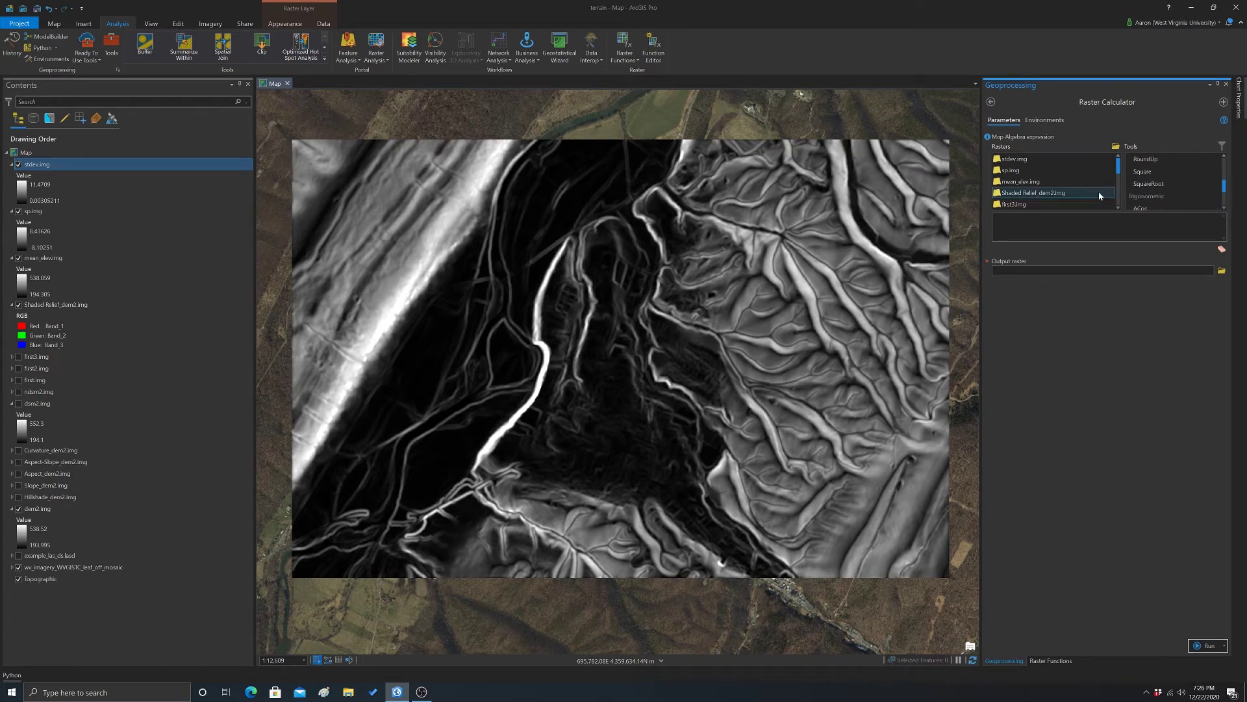
double_click(1148, 183)
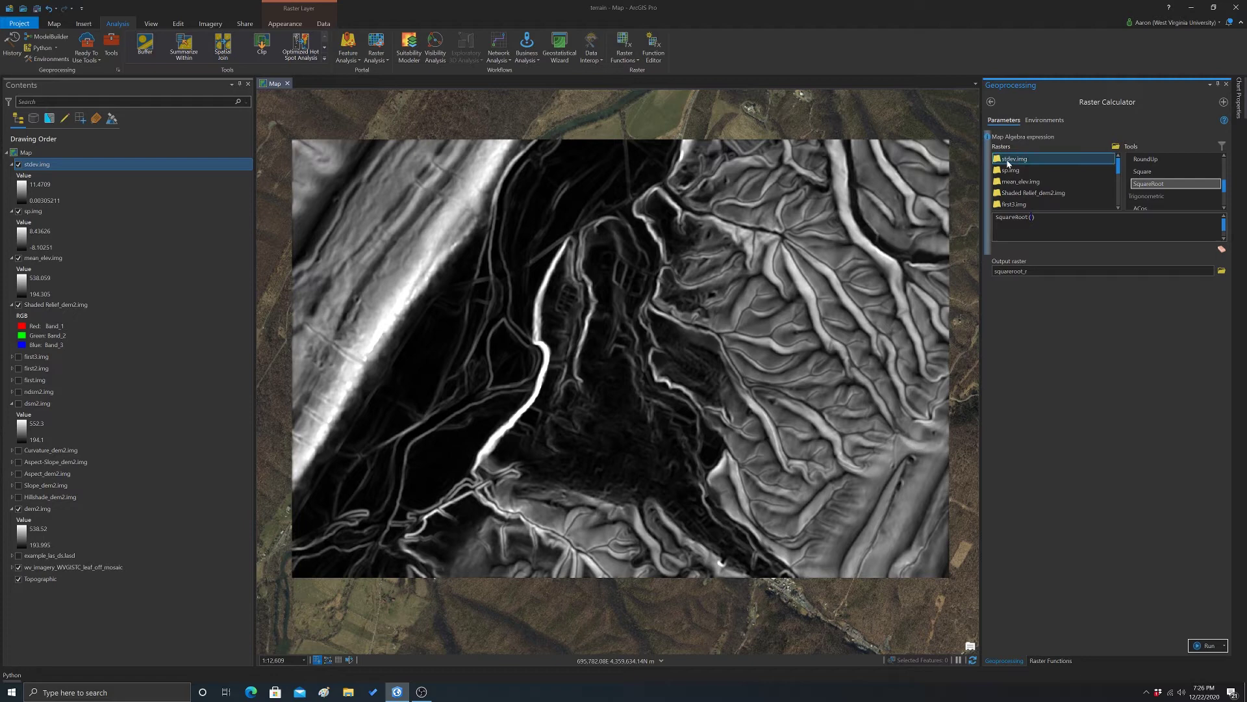
double_click(1014, 159)
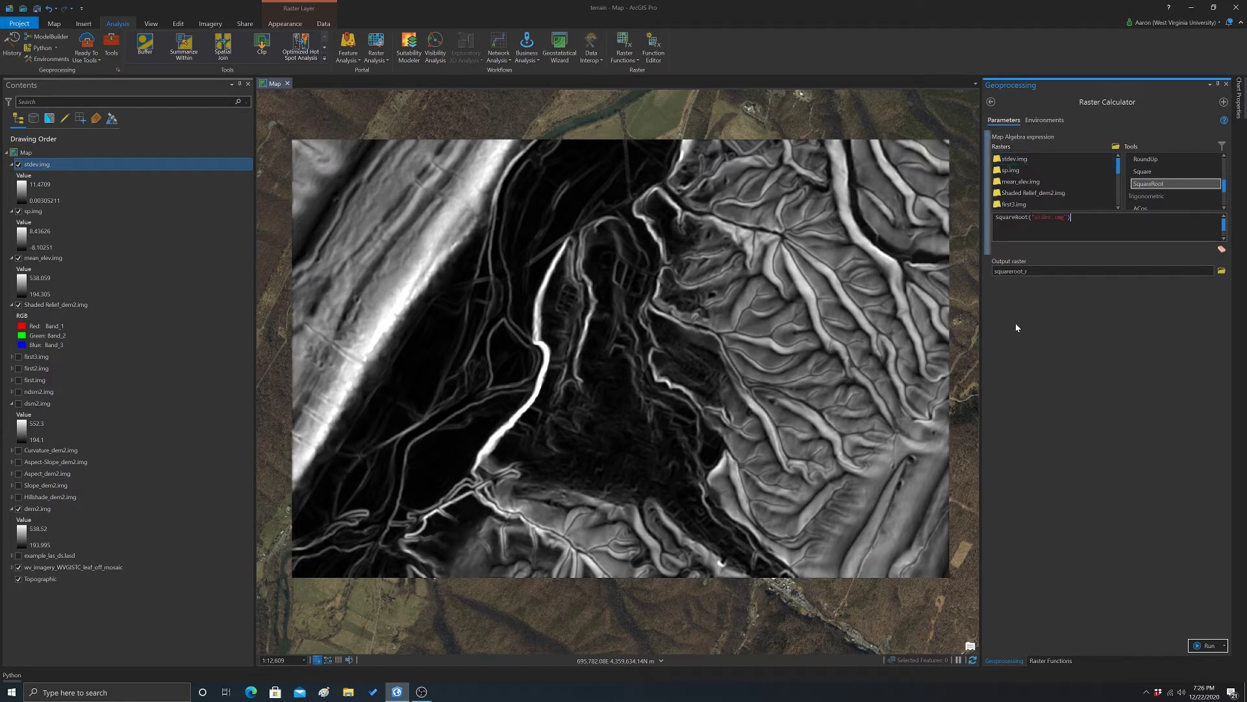
Save the output as rph.img and run the square-root calculation
left_click(1221, 271)
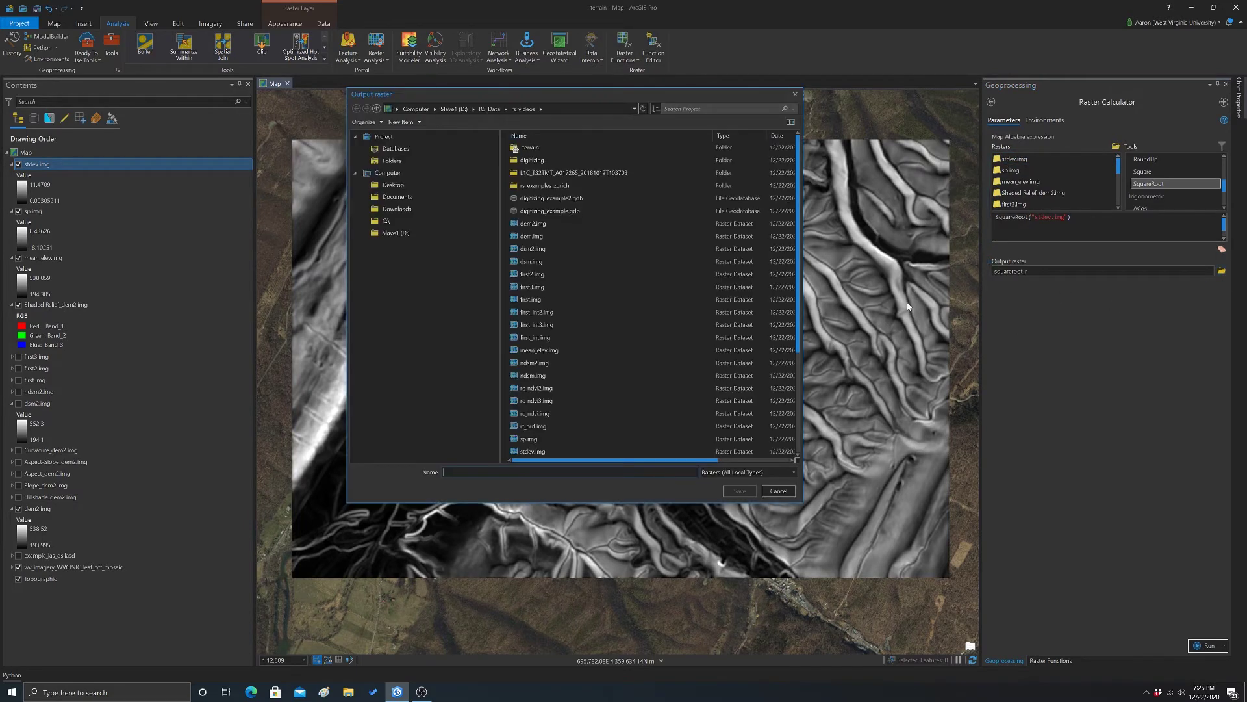
type("rp")
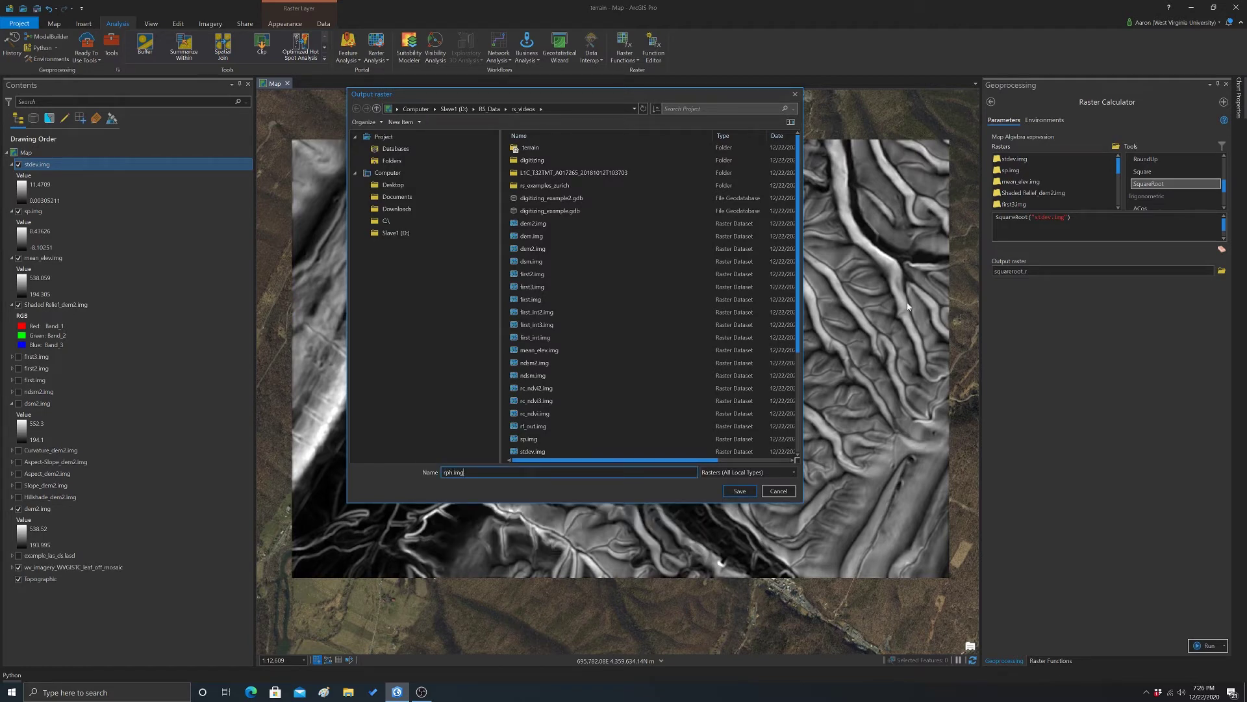
type("h.img")
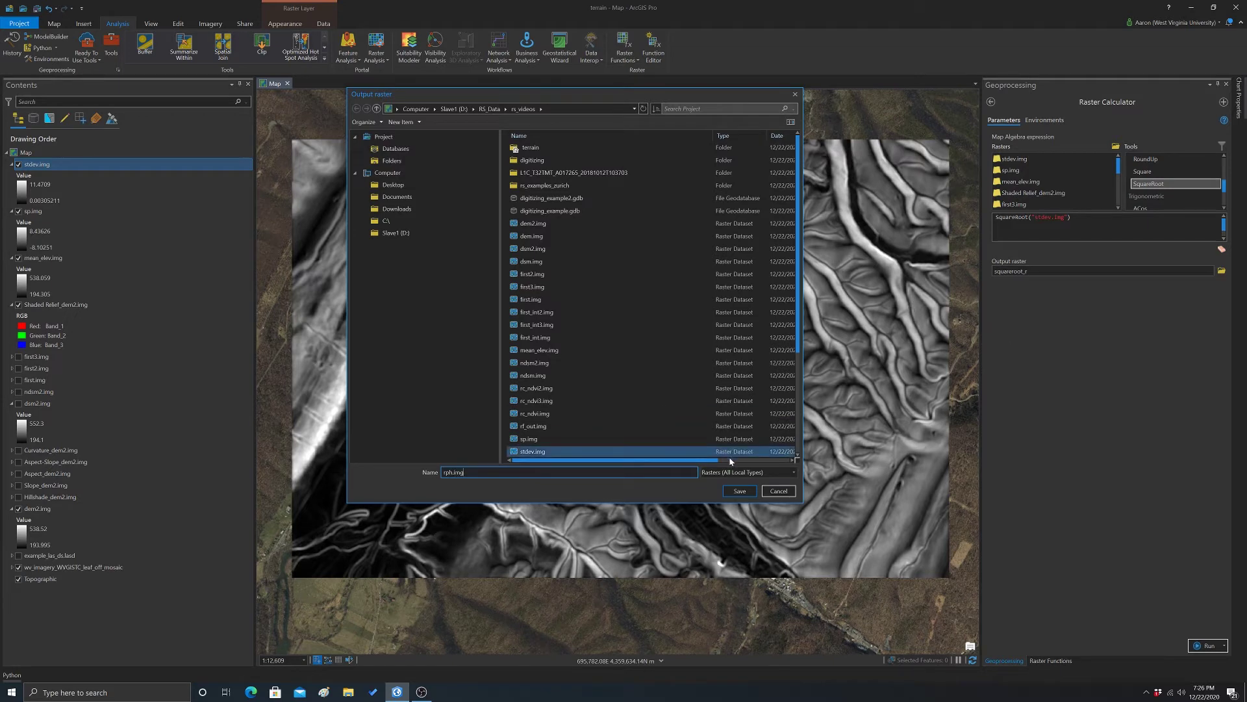
left_click(734, 491)
left_click(1208, 645)
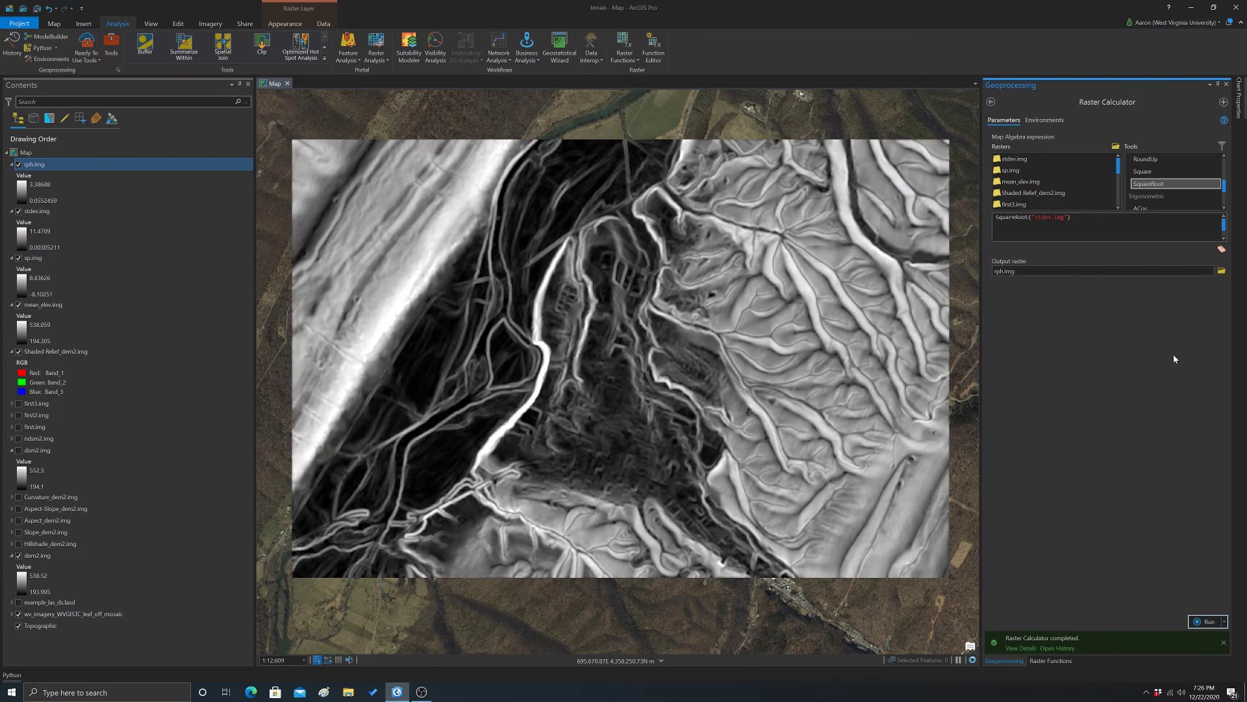
scroll(735, 356, "down", 2)
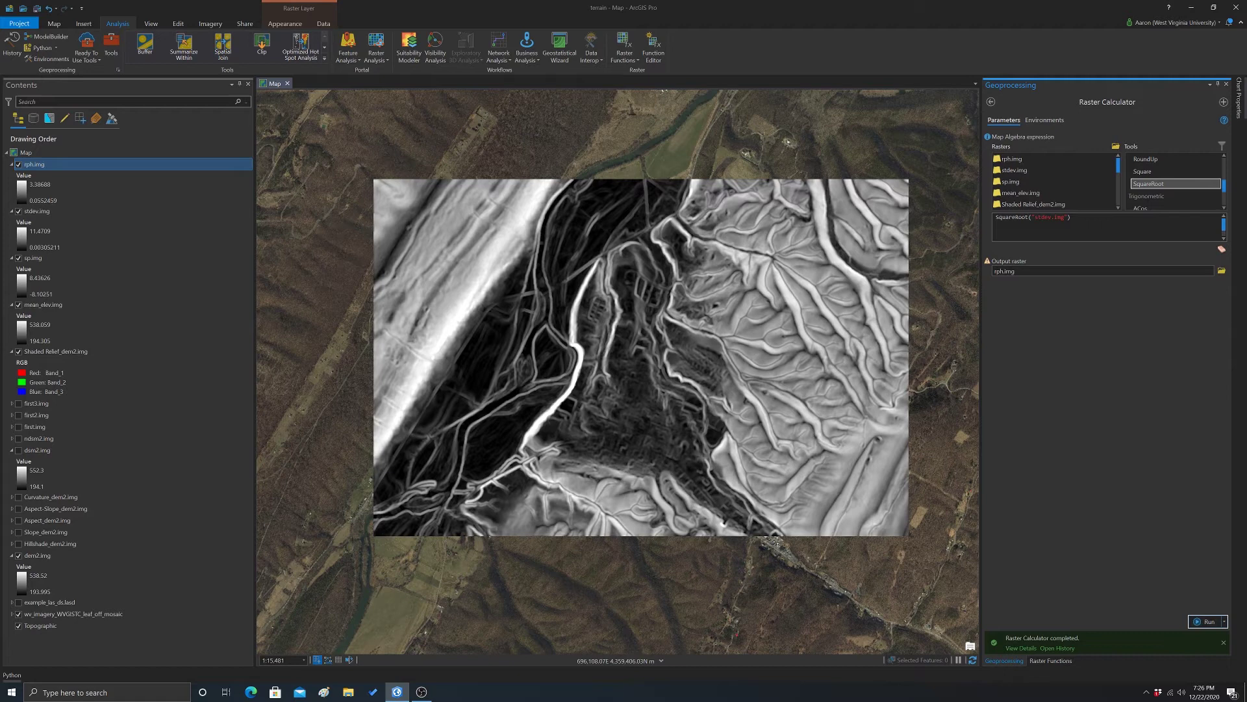
Delete the old square-root expression and reopen Raster Calculator from the Toolboxes list
left_click_drag(1070, 217, 914, 221)
key("Delete")
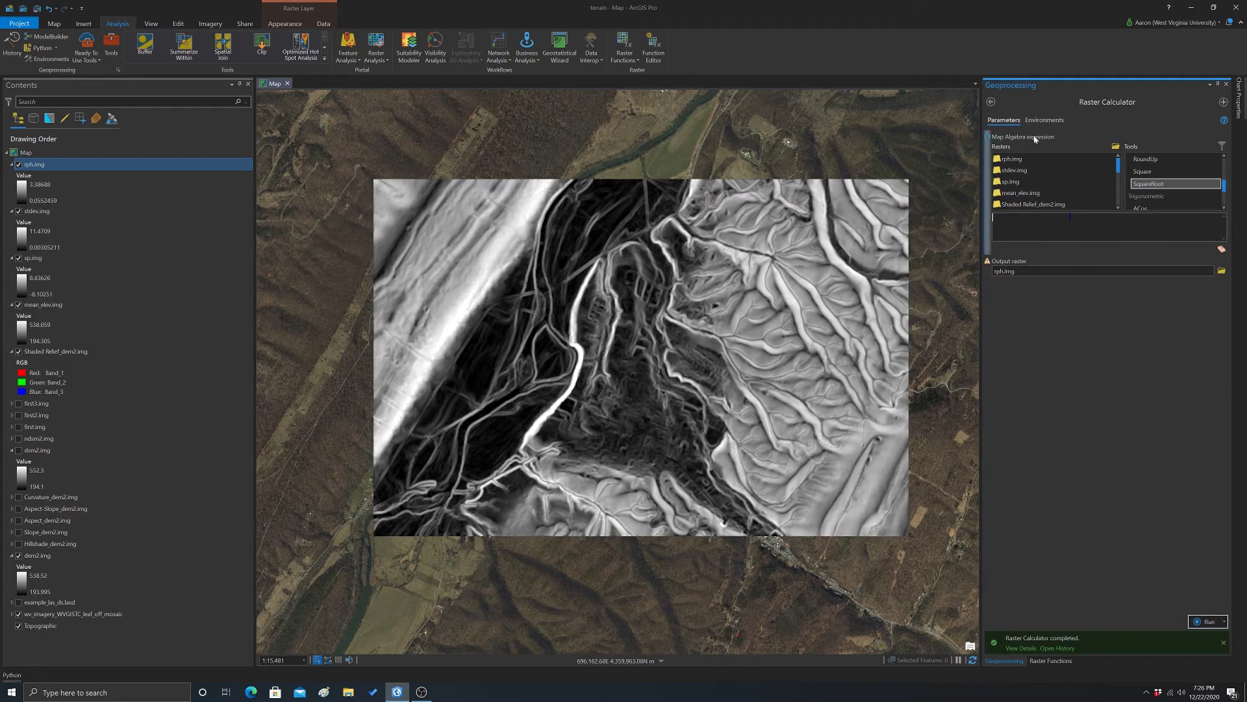
left_click(992, 103)
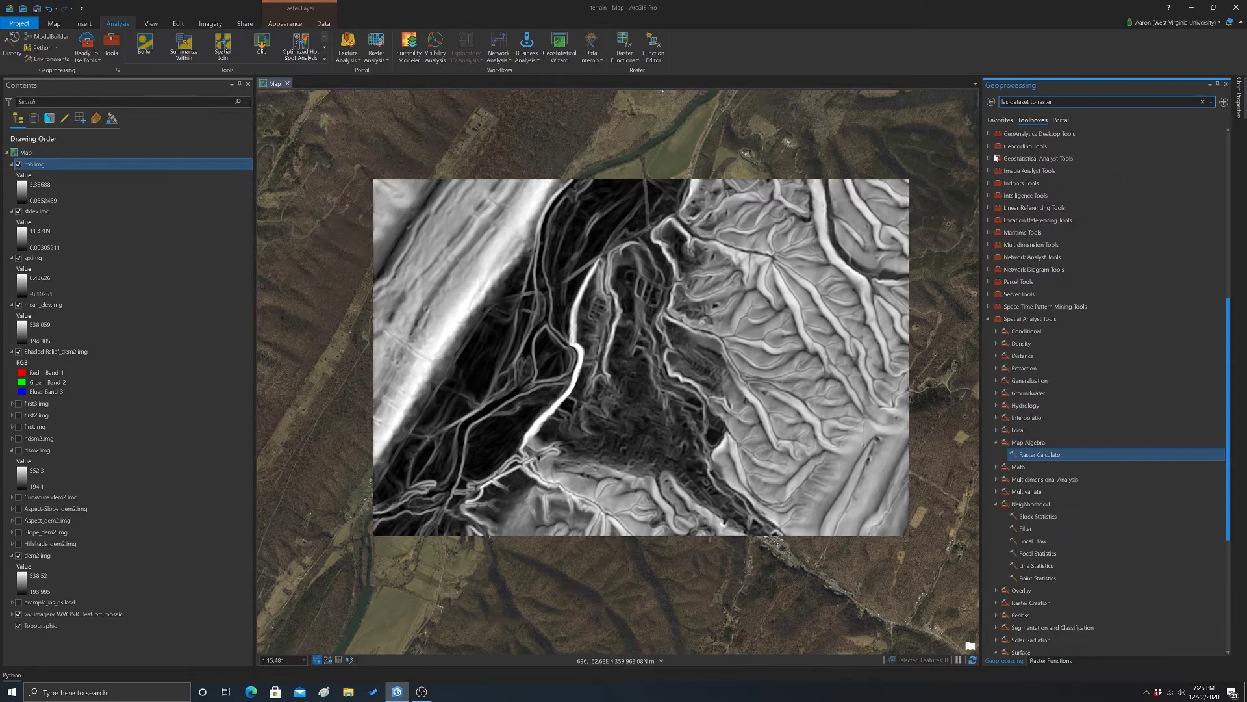
left_click(1160, 454)
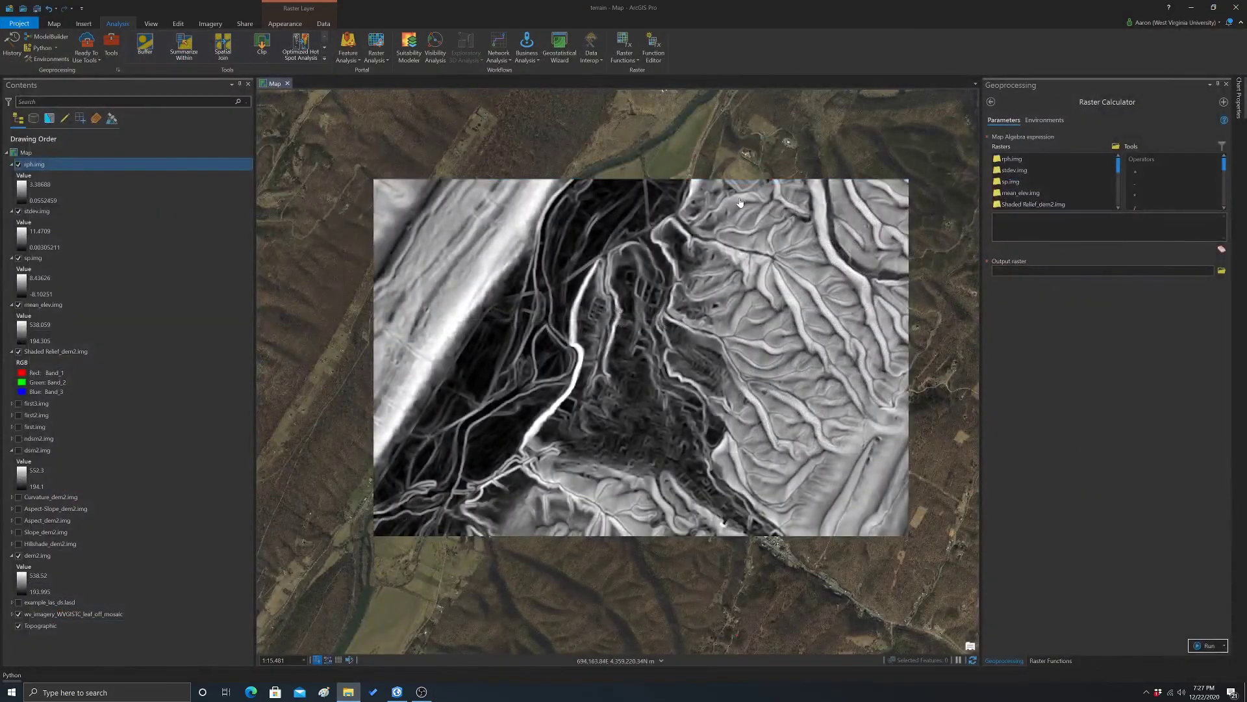
Hide rph.img and create max.img as a circular-neighborhood focal maximum of dem2.img
left_click(18, 165)
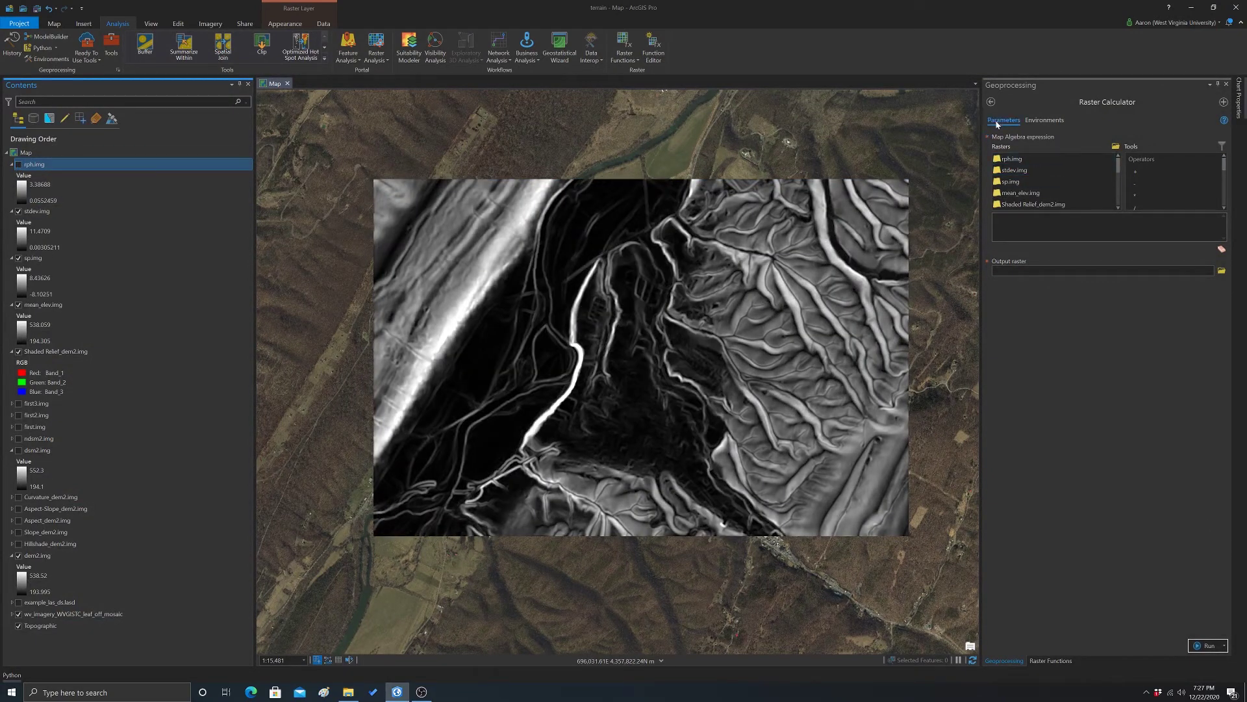
left_click(991, 102)
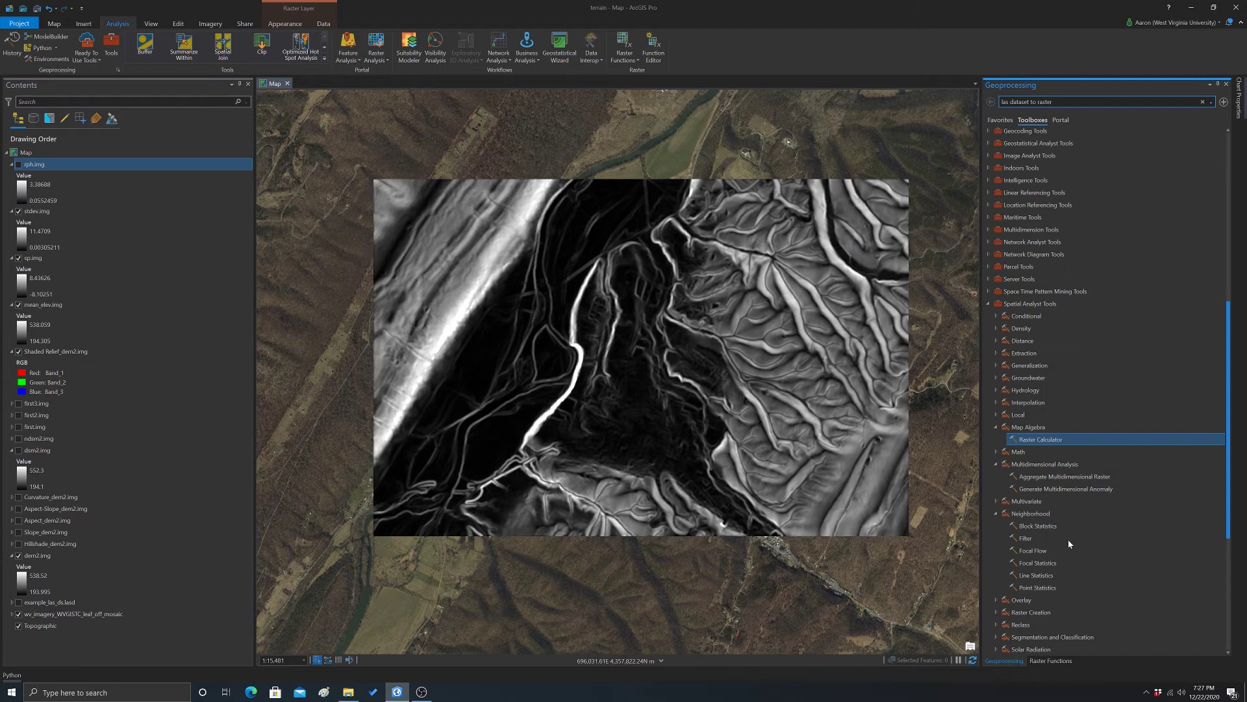
left_click(1036, 563)
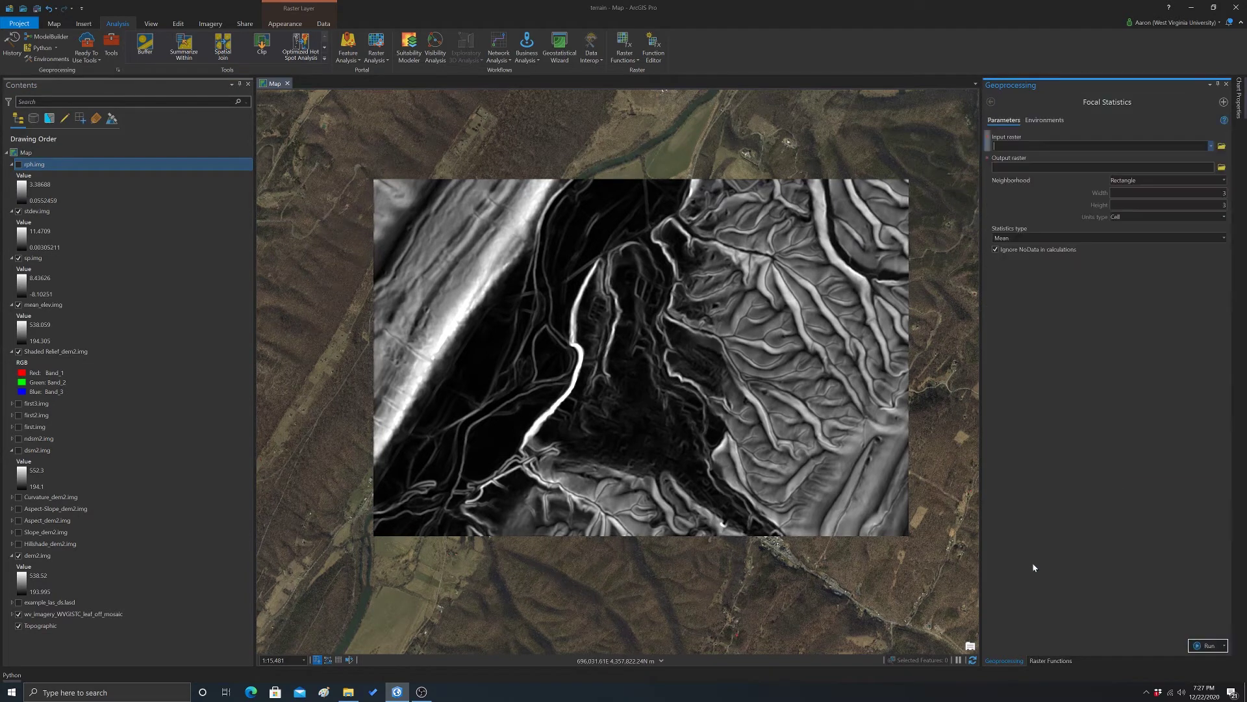
left_click(1213, 147)
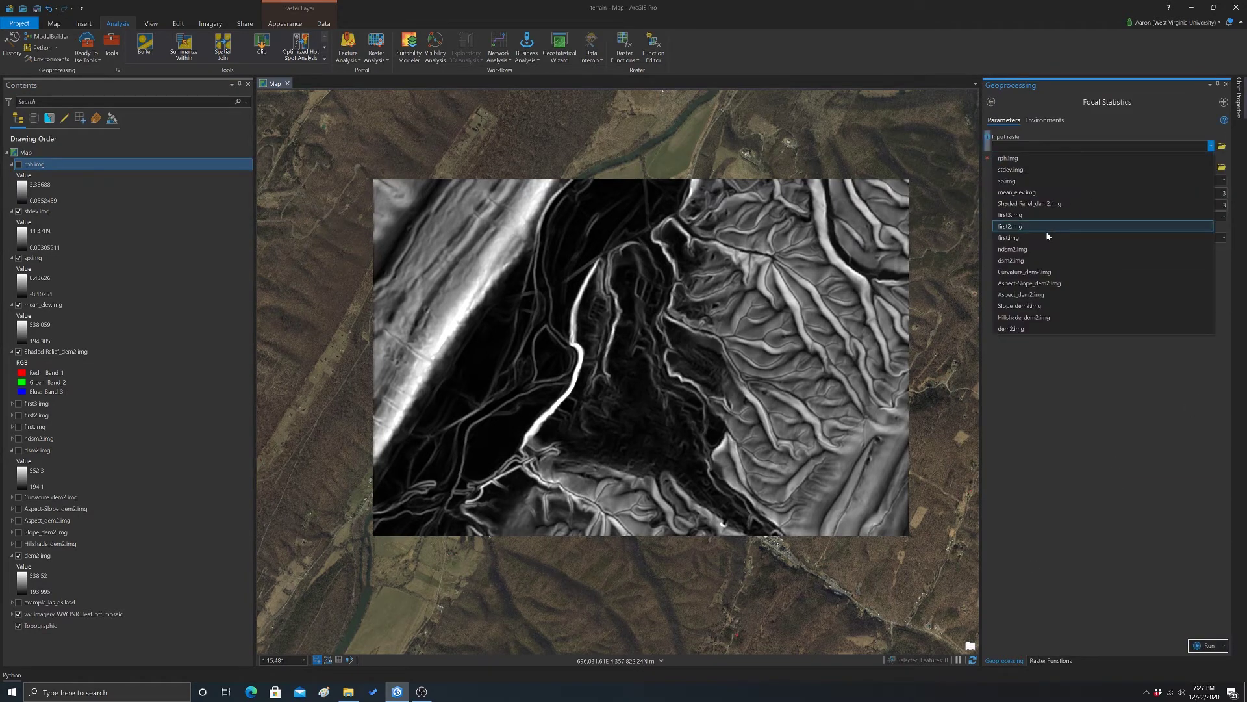
left_click(1008, 327)
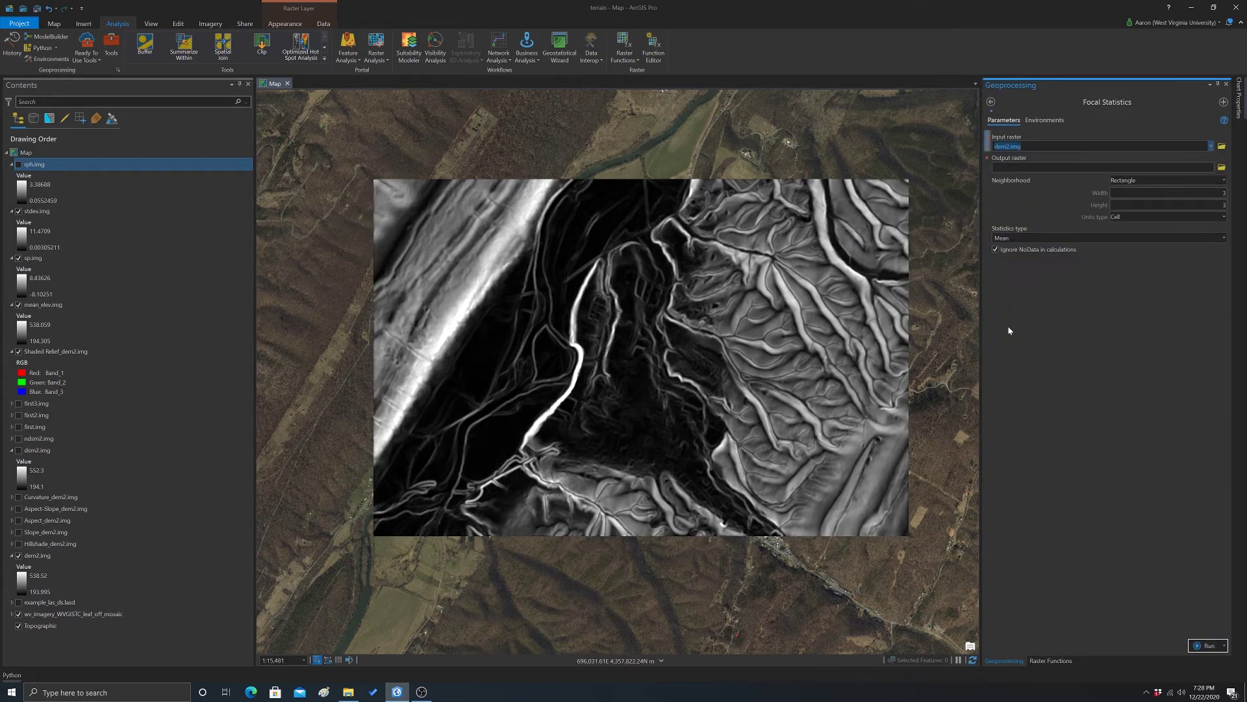
left_click(1221, 167)
type("max.img")
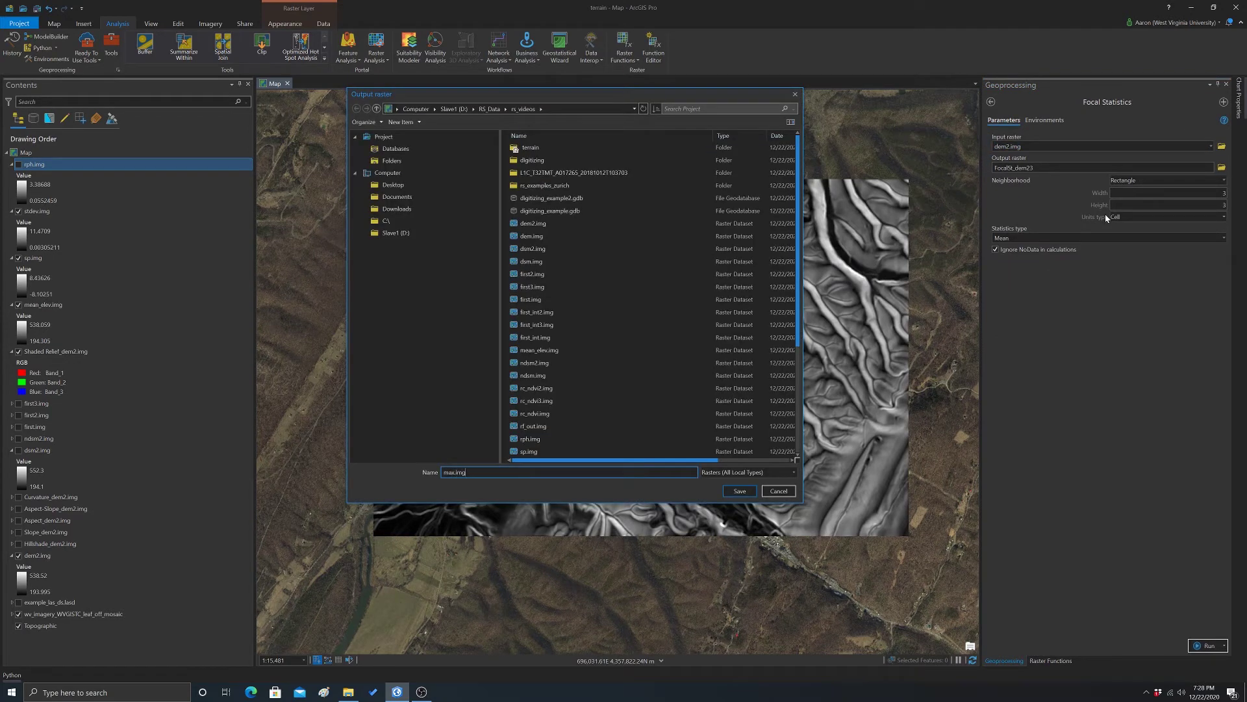
key("Return")
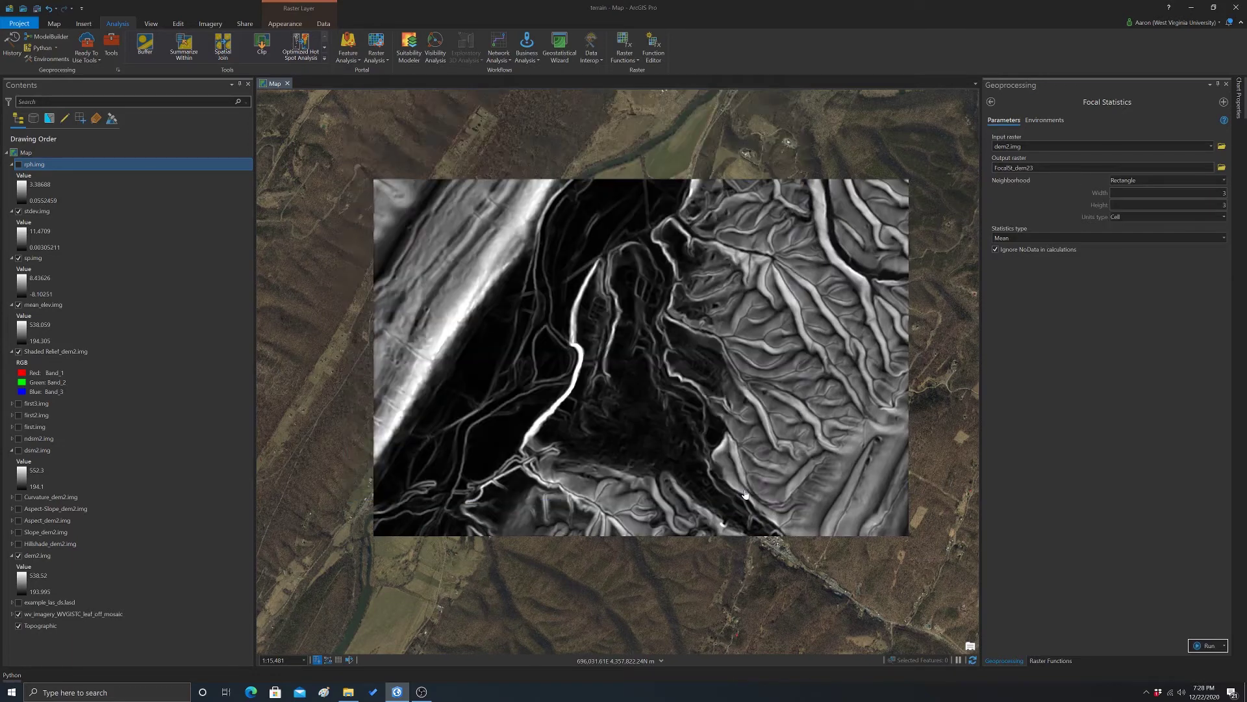
left_click(1221, 181)
left_click(1201, 201)
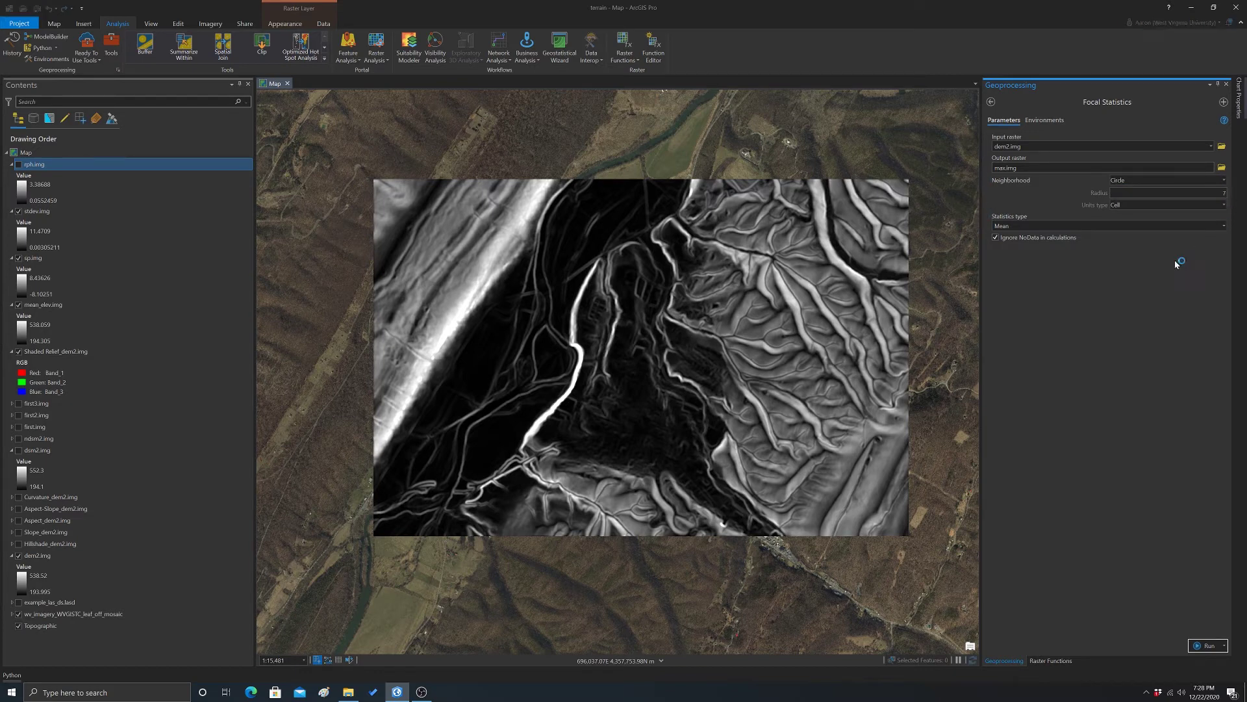
left_click(1224, 226)
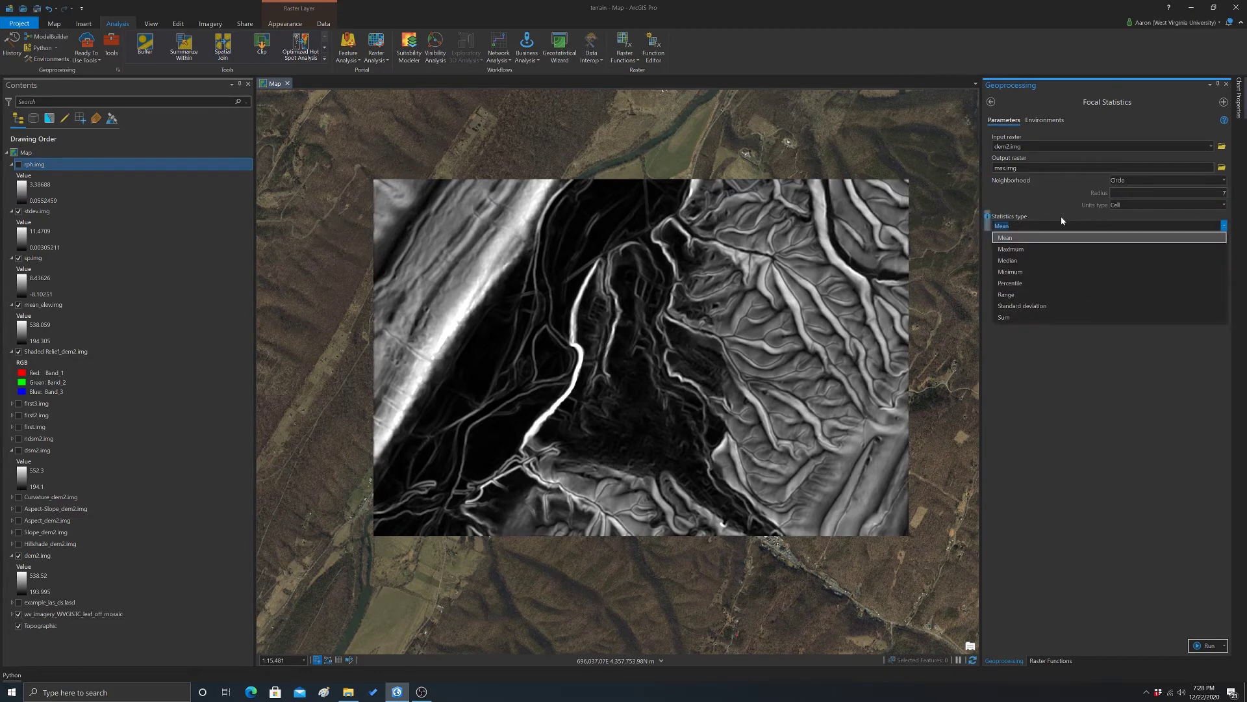
left_click(1014, 256)
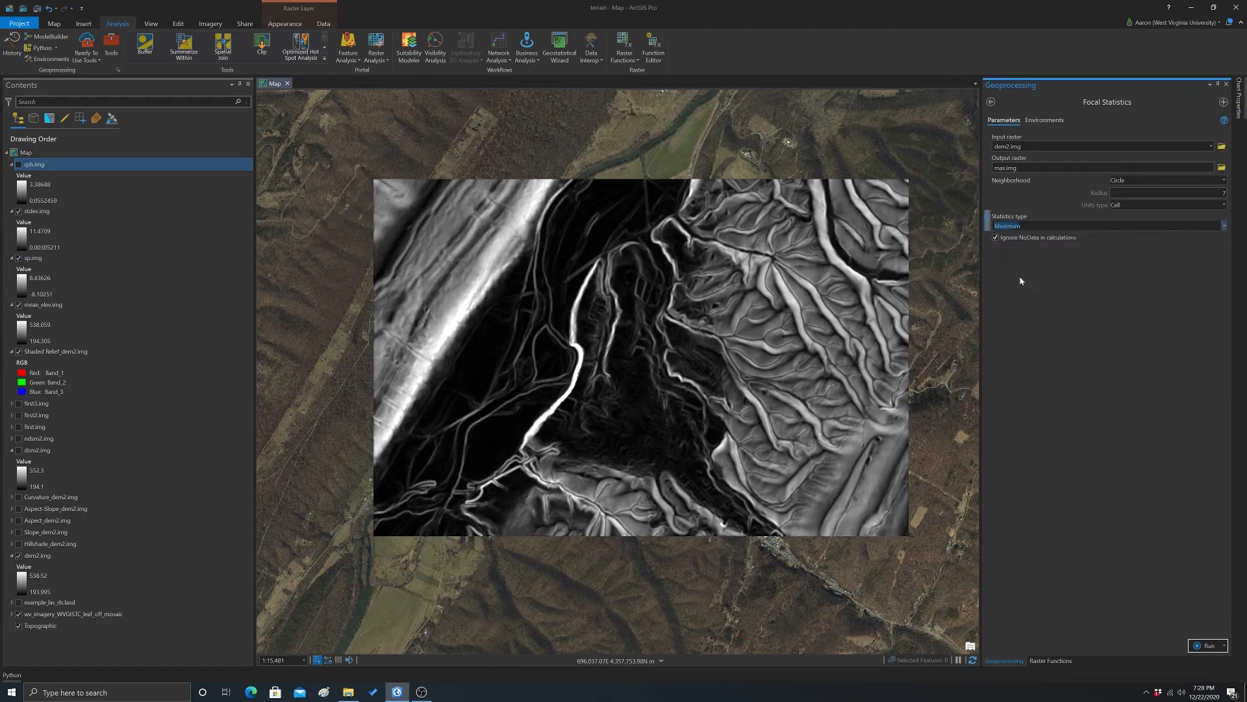
left_click(1207, 645)
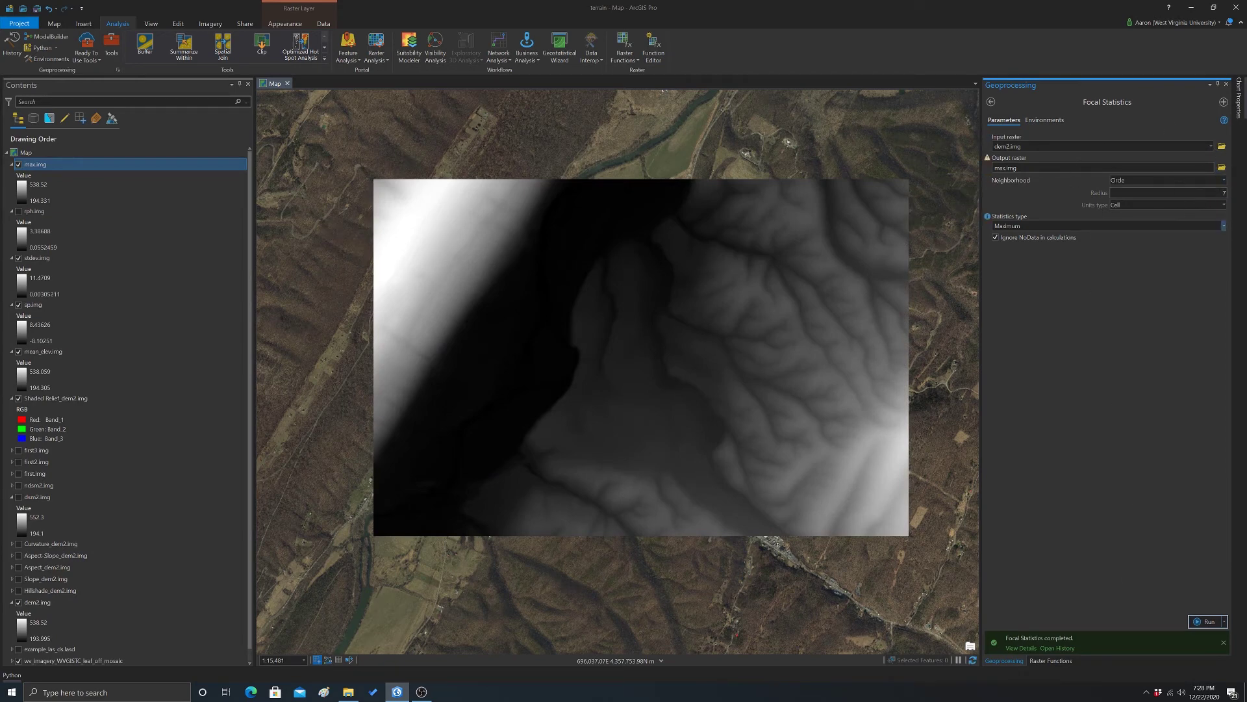
Rerun Focal Statistics with the Minimum statistic, saving the result as min.img
left_click(1224, 226)
left_click(1006, 272)
key("BackSpace")
key("BackSpace")
key("BackSpace")
type("min")
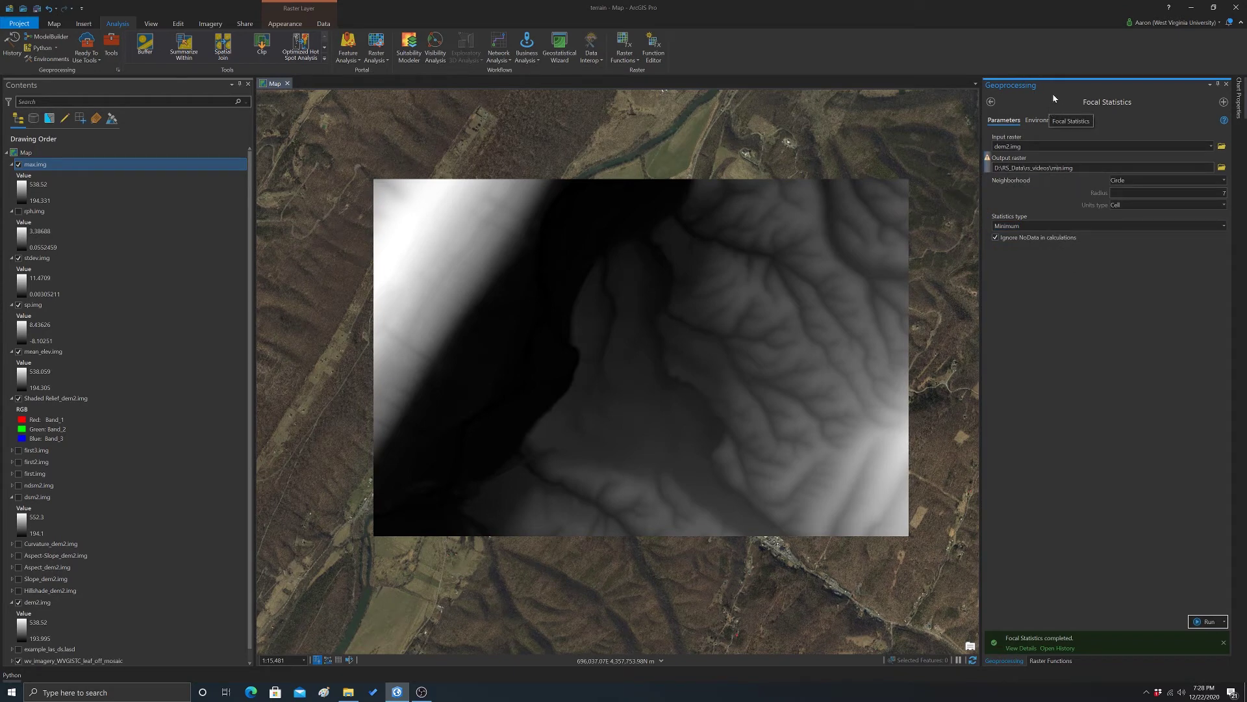
key("Tab")
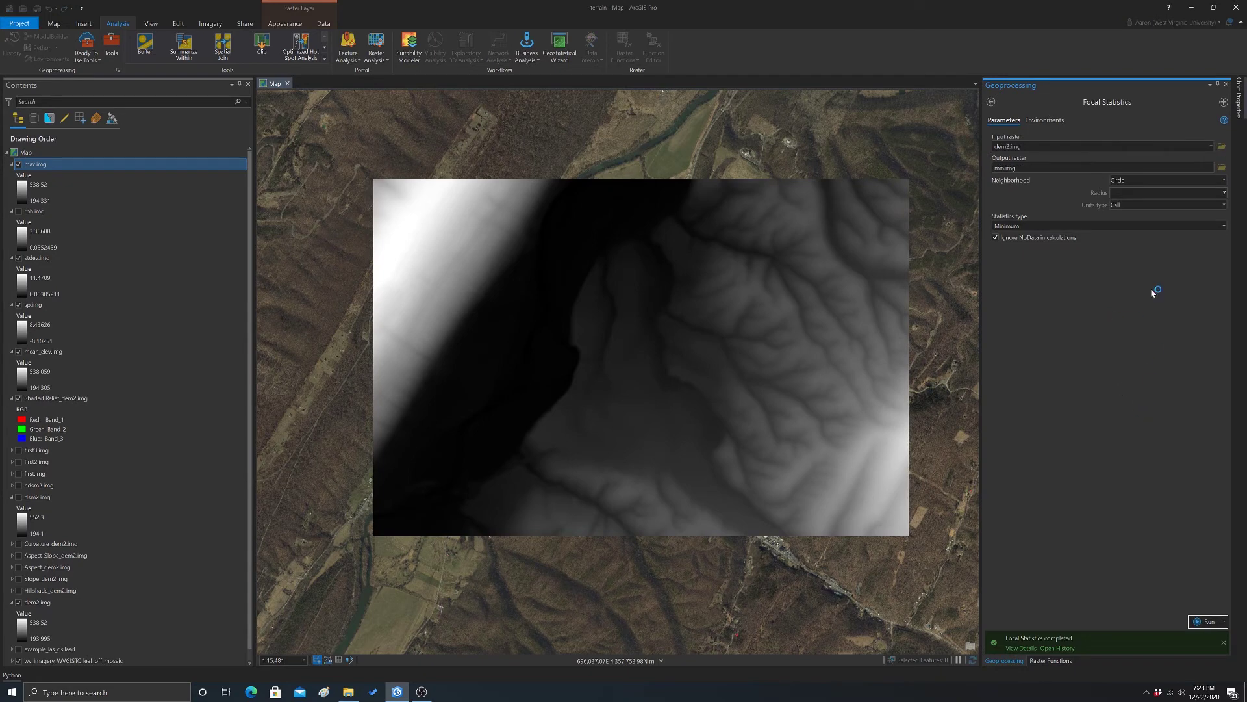
left_click(1201, 622)
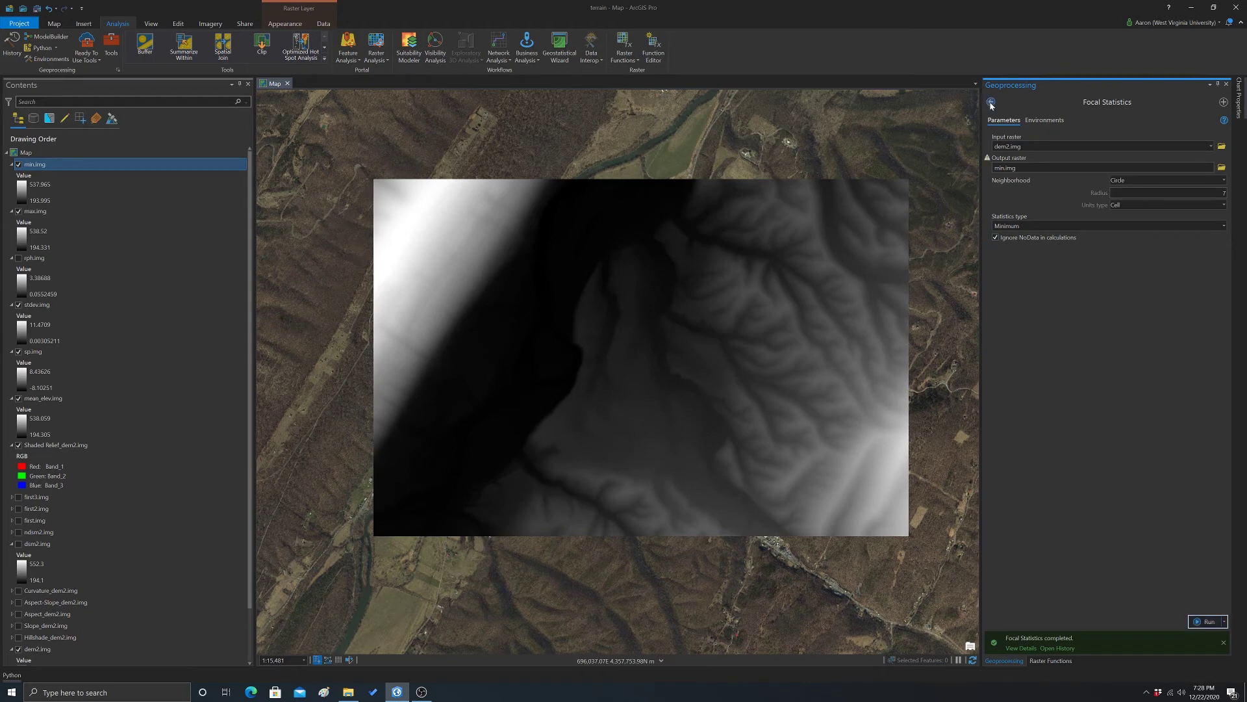
left_click(991, 102)
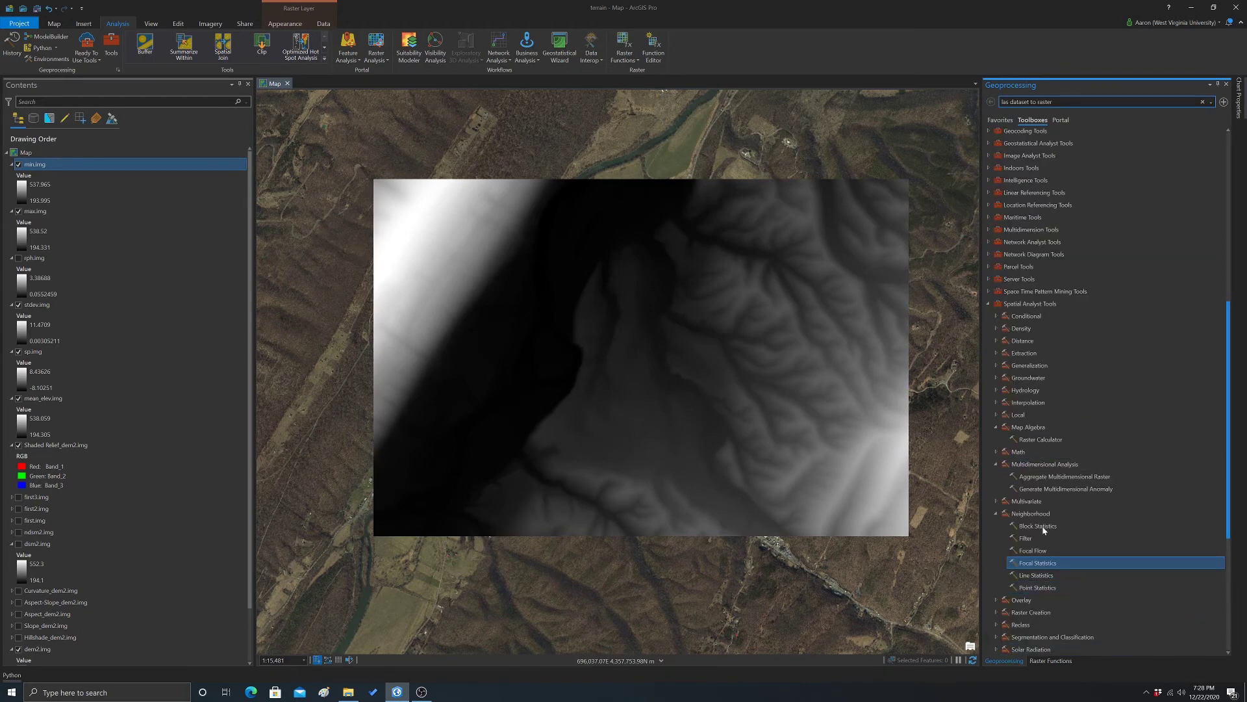
Build the numerator "dem2.img" - "min.img" in the Raster Calculator expression
double_click(1026, 439)
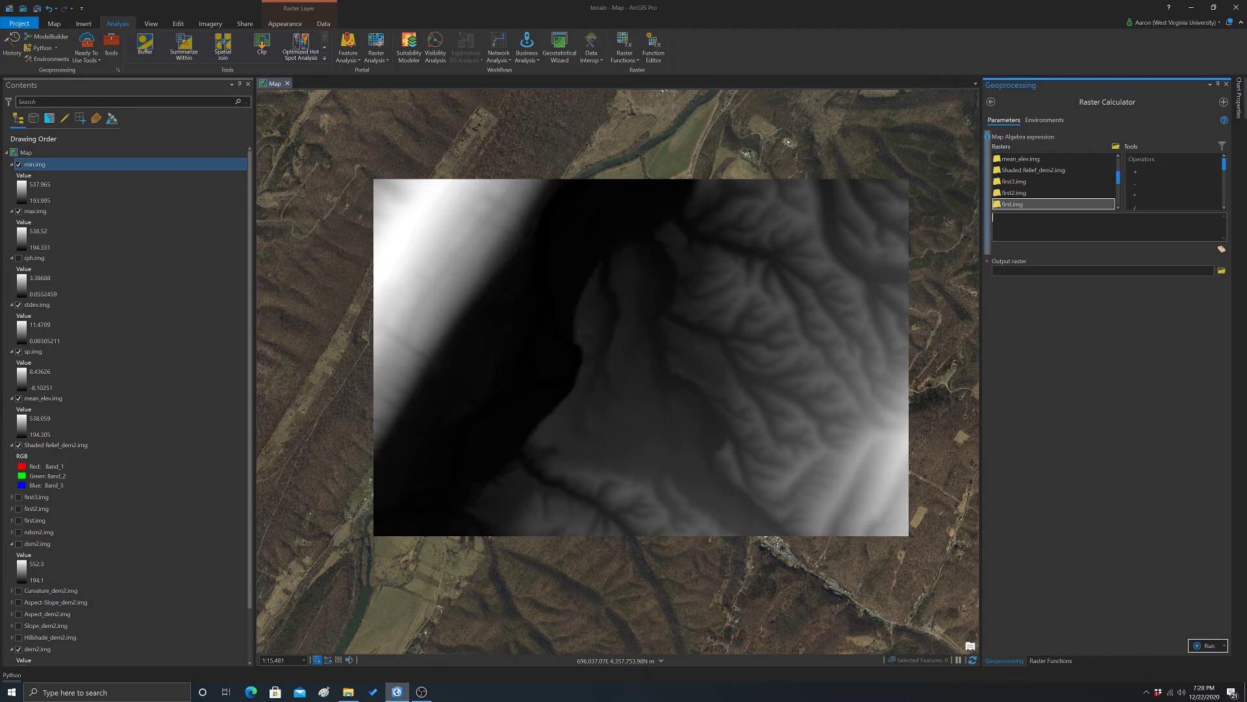
scroll(1027, 207, "down", 5)
double_click(1031, 206)
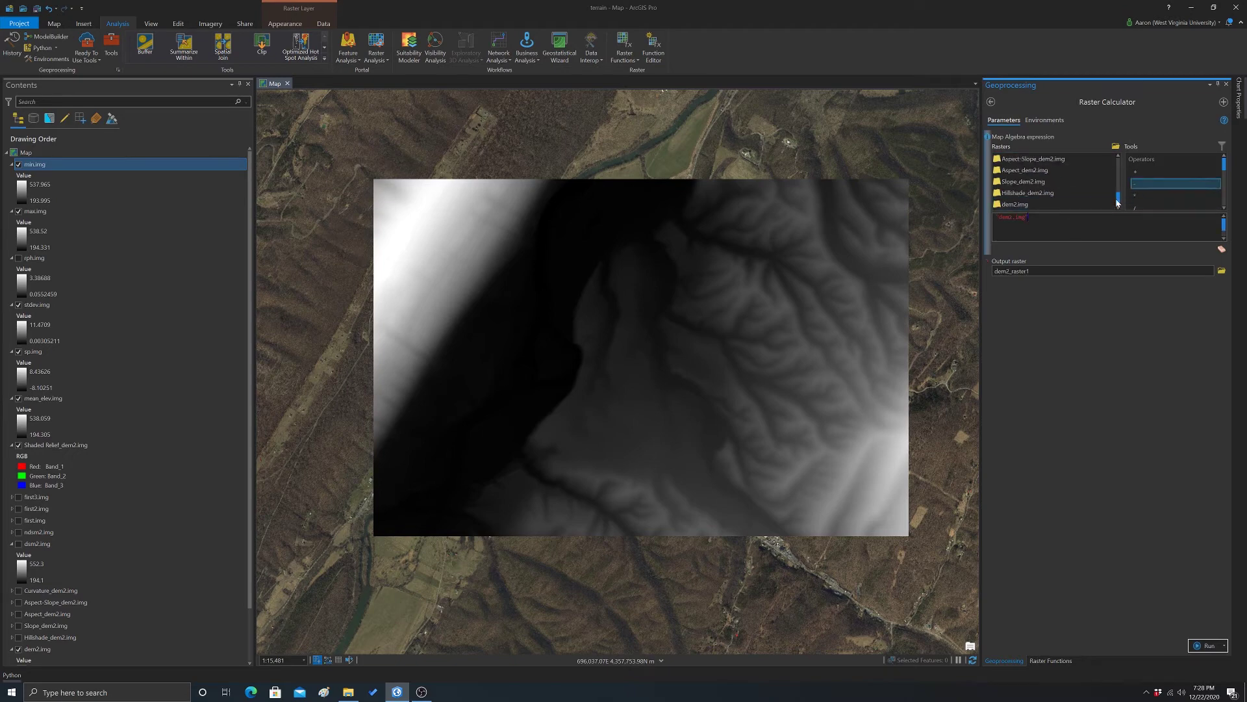
scroll(1121, 198, "up", 5)
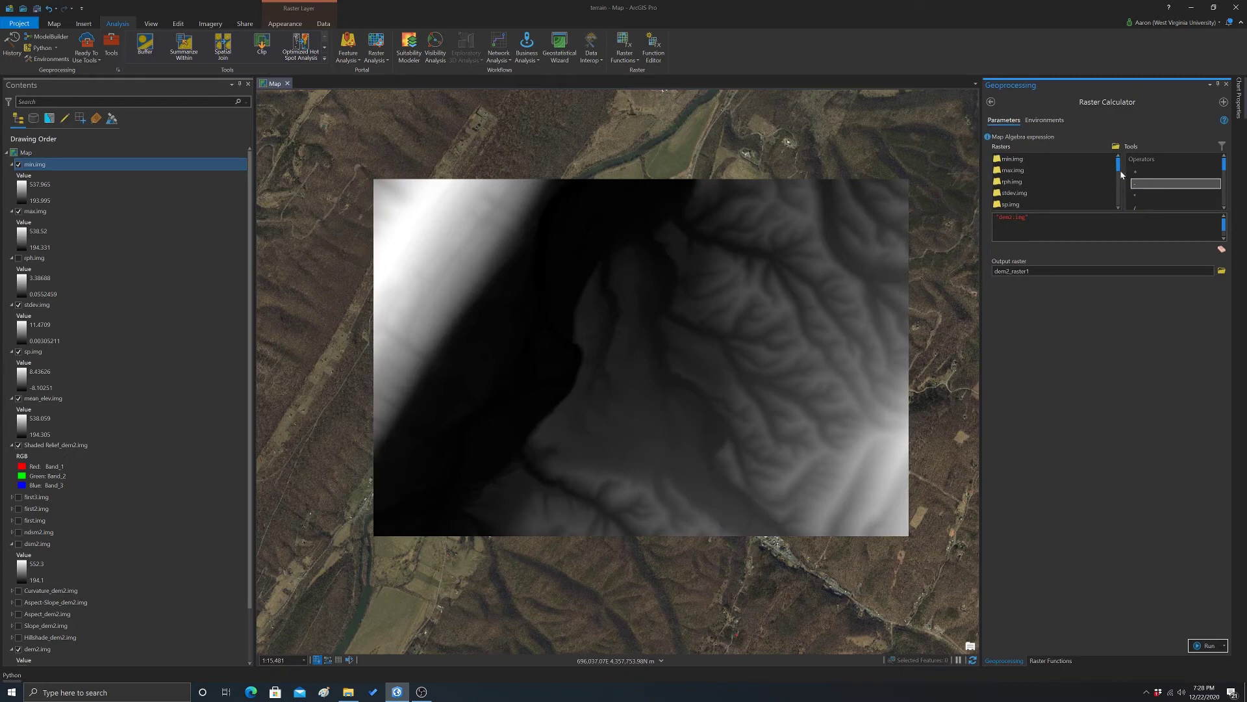
double_click(1136, 184)
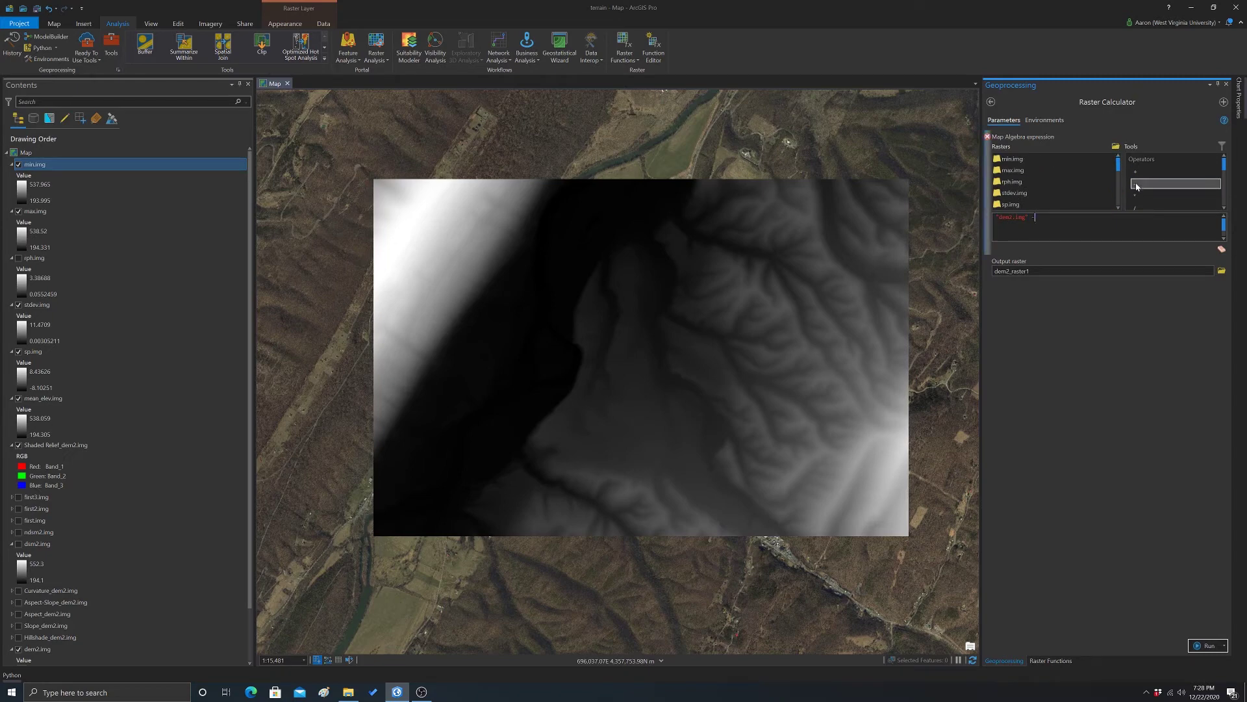
double_click(1010, 160)
type("(")
key("Left")
key("BackSpace")
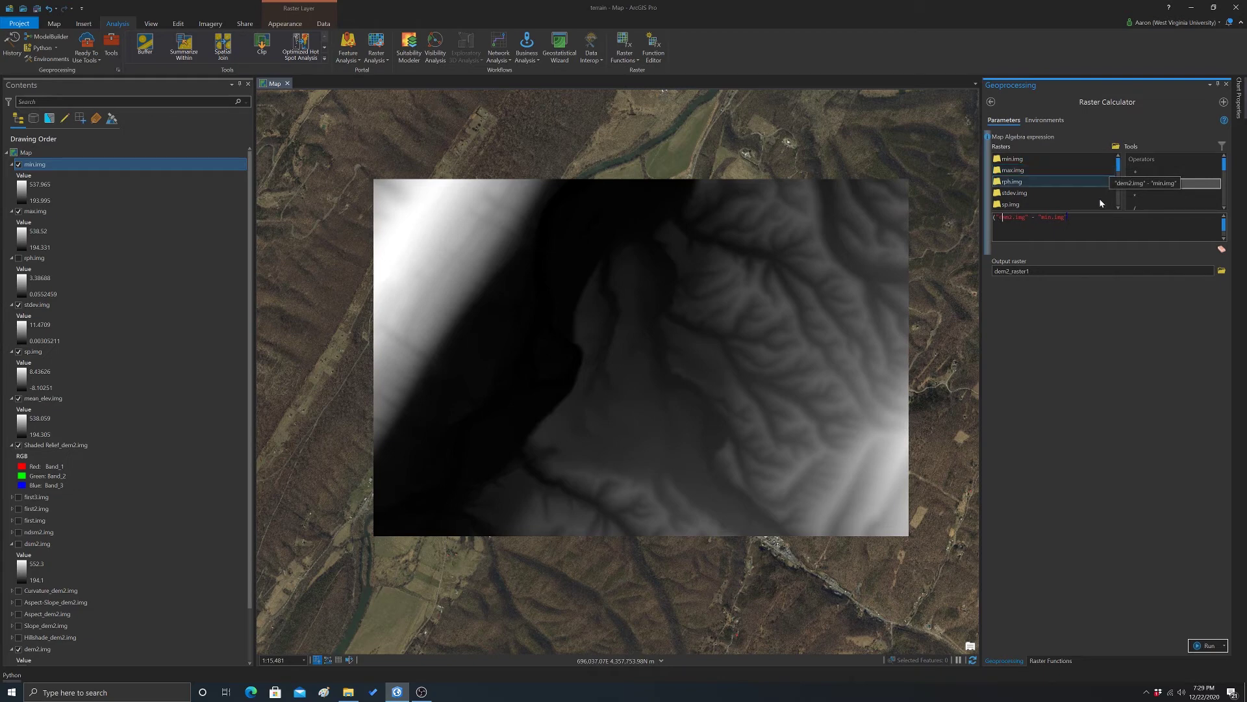
left_click(1001, 217)
Divide by ("max.img" - "min.img") and set diss.img as the output raster
double_click(1096, 170)
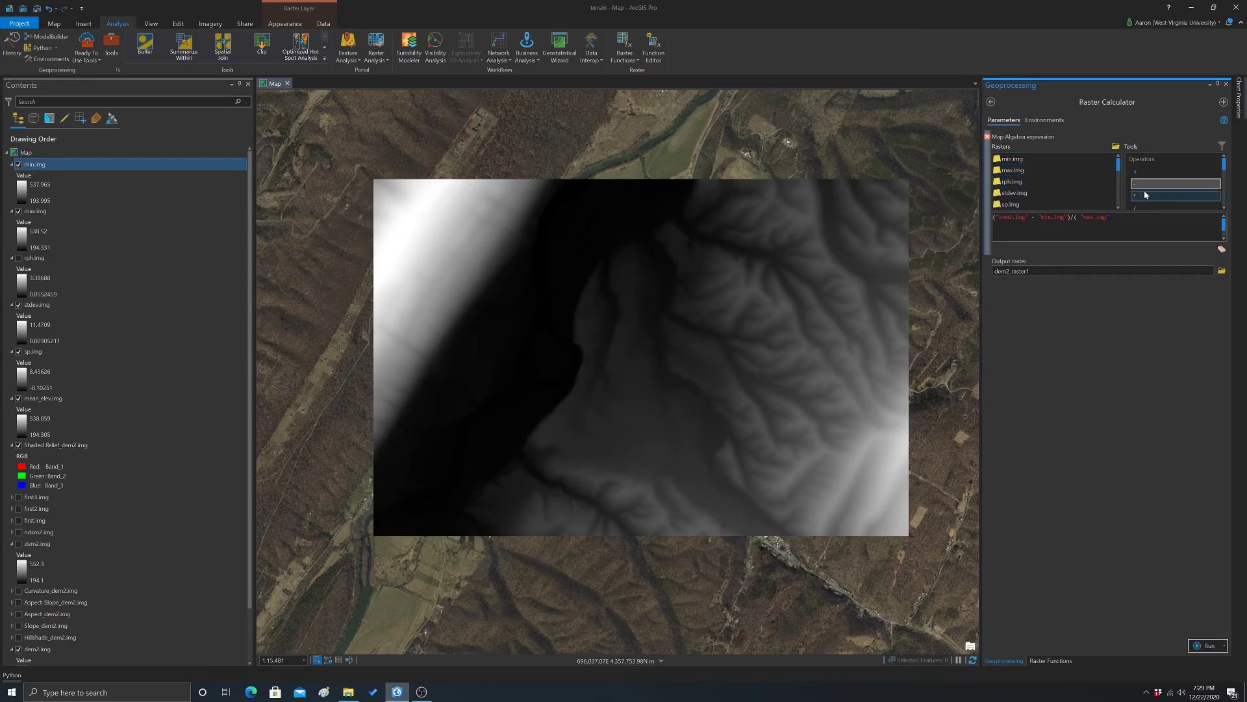
double_click(1175, 183)
double_click(1010, 159)
left_click(1202, 650)
left_click(1222, 270)
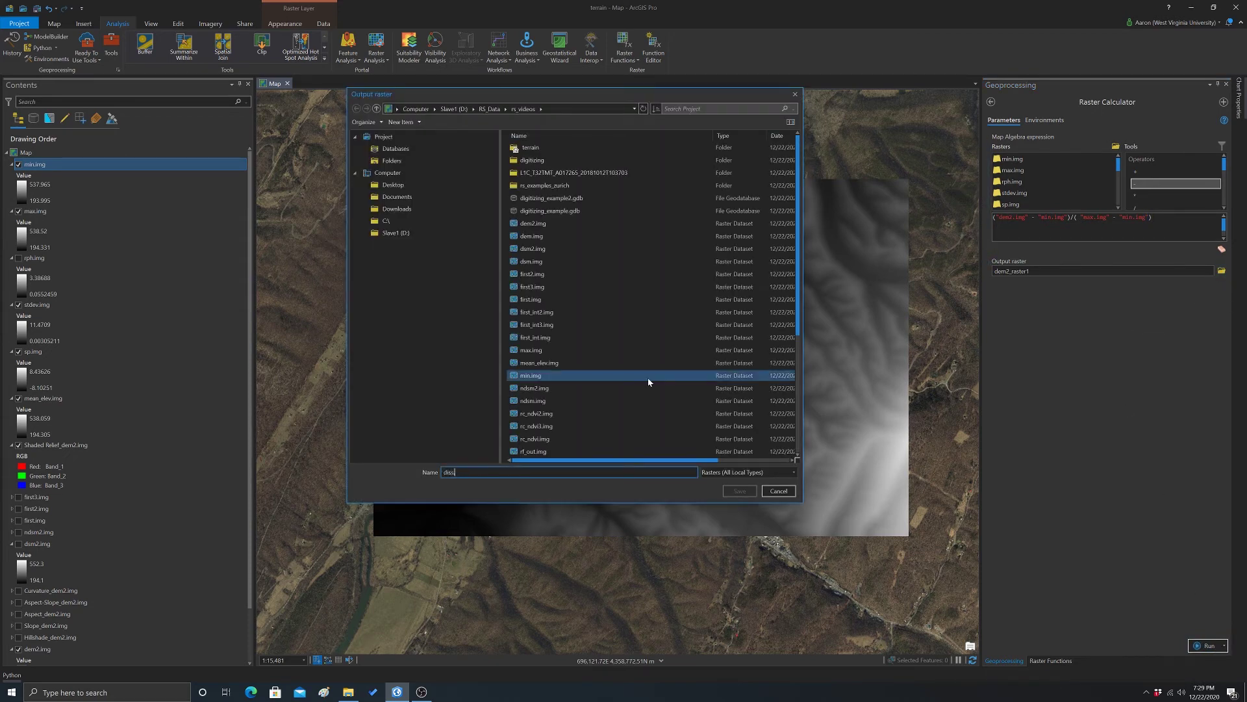
type("diss.img")
left_click(740, 490)
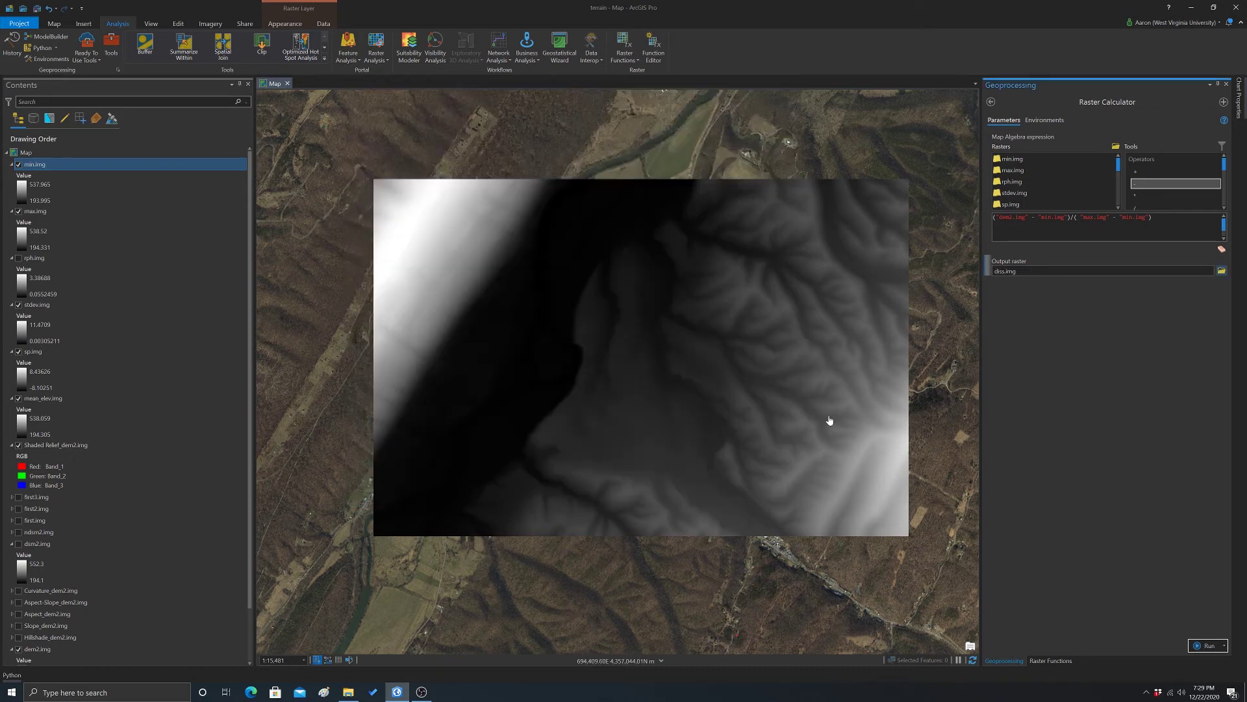
Run the Raster Calculator to generate the diss.img dissection index
left_click(1207, 645)
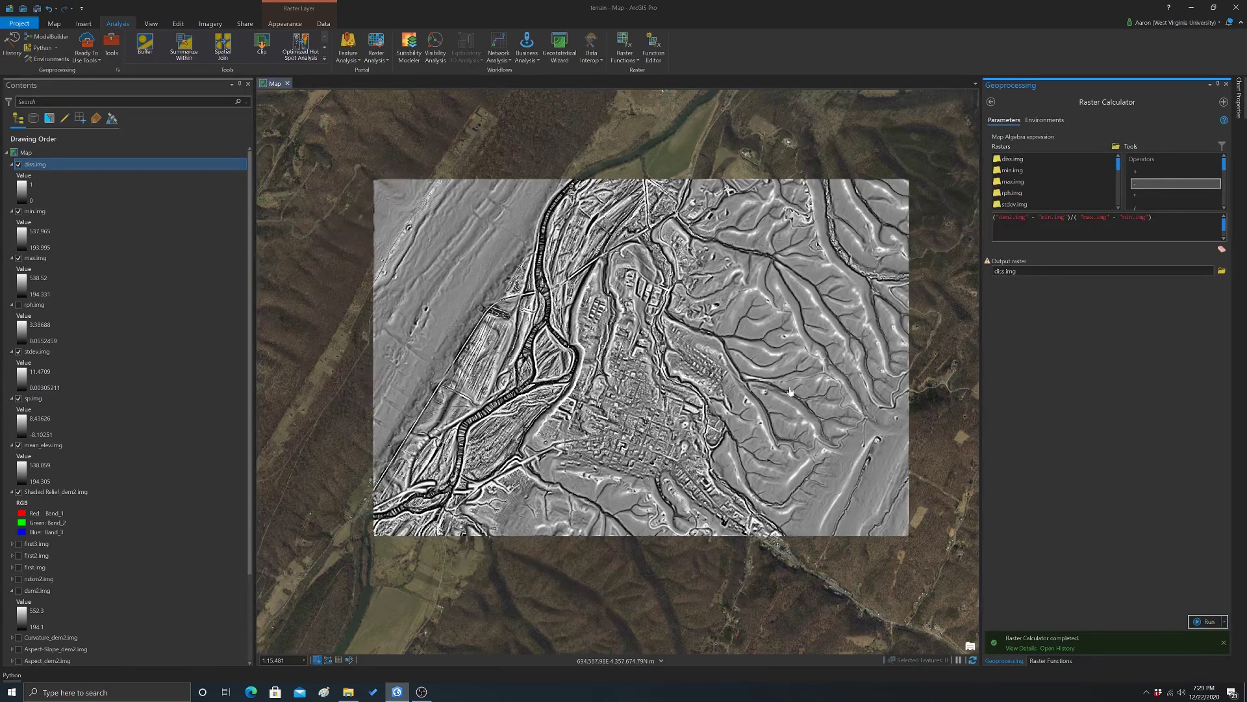
scroll(788, 393, "up", 1)
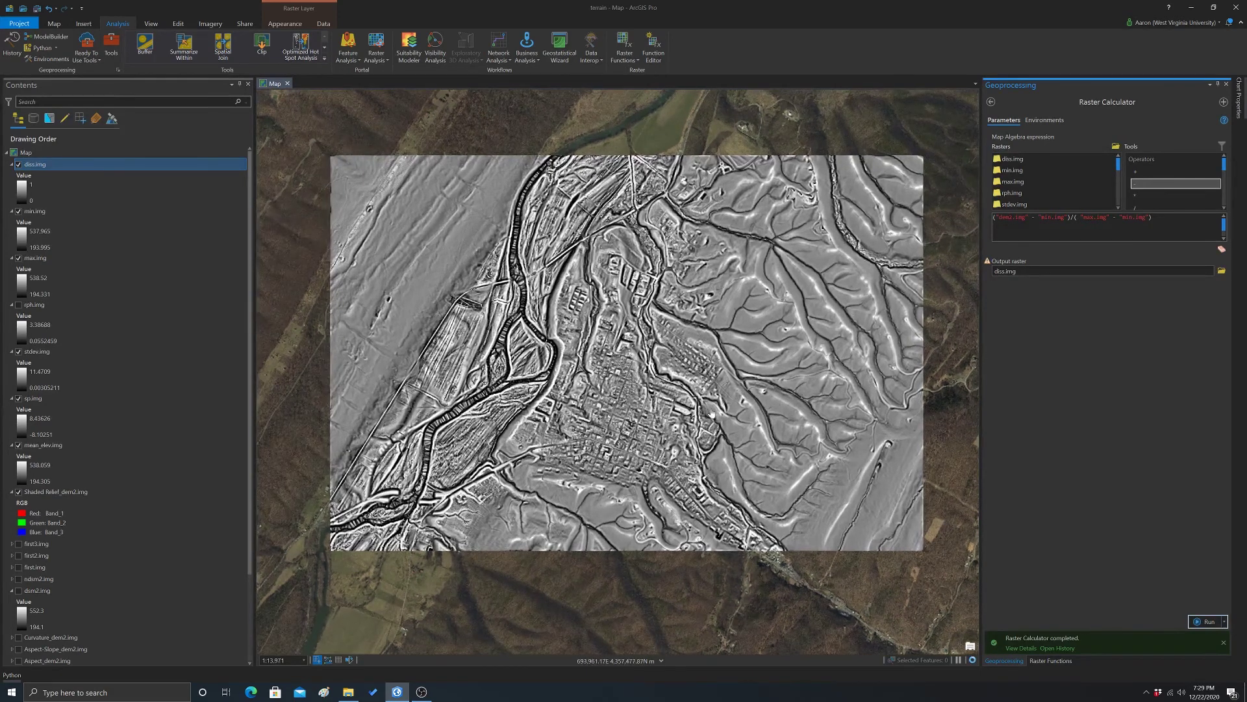
scroll(704, 392, "down", 3)
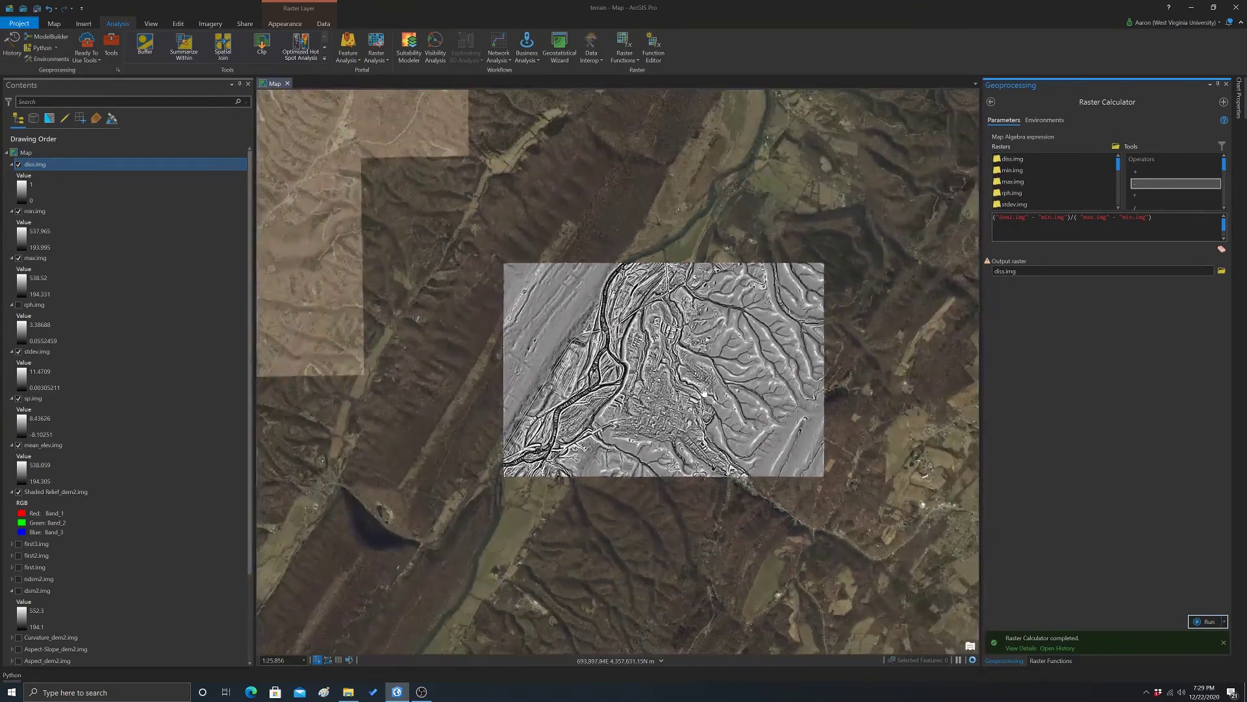
scroll(705, 392, "up", 3)
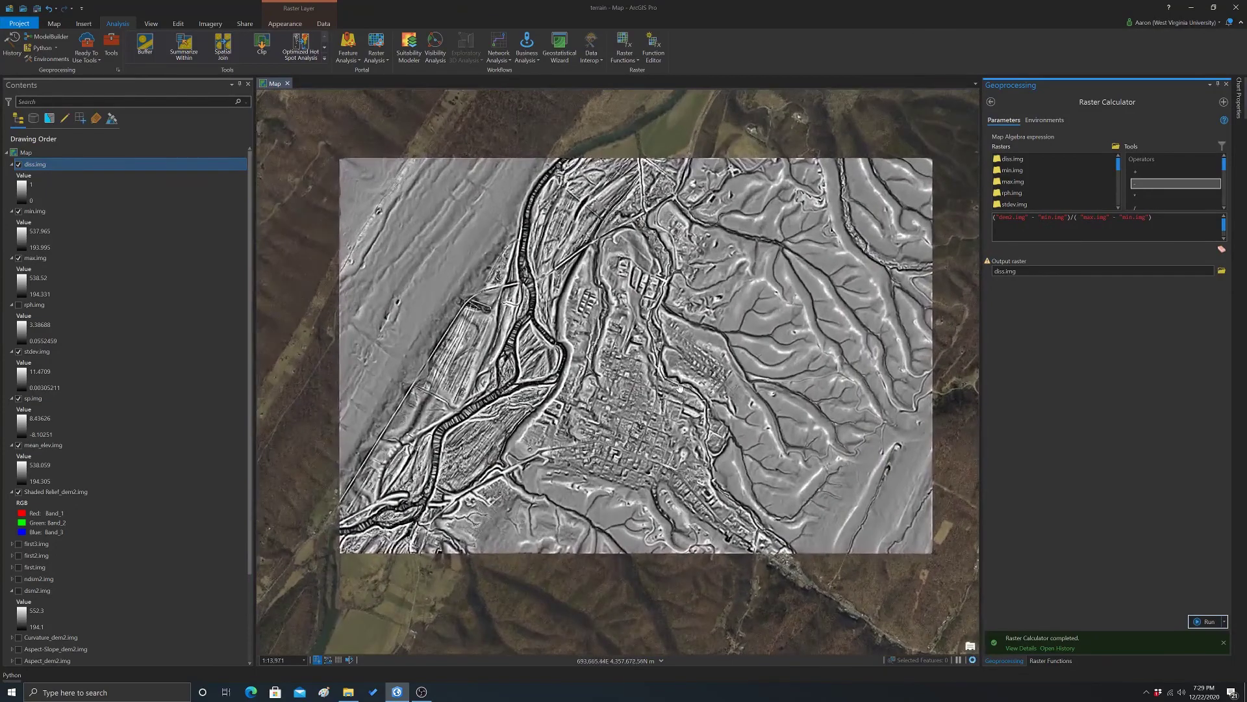
Hide diss.img and min.img to reveal max.img, then pan the map slightly
left_click(18, 164)
left_click(18, 211)
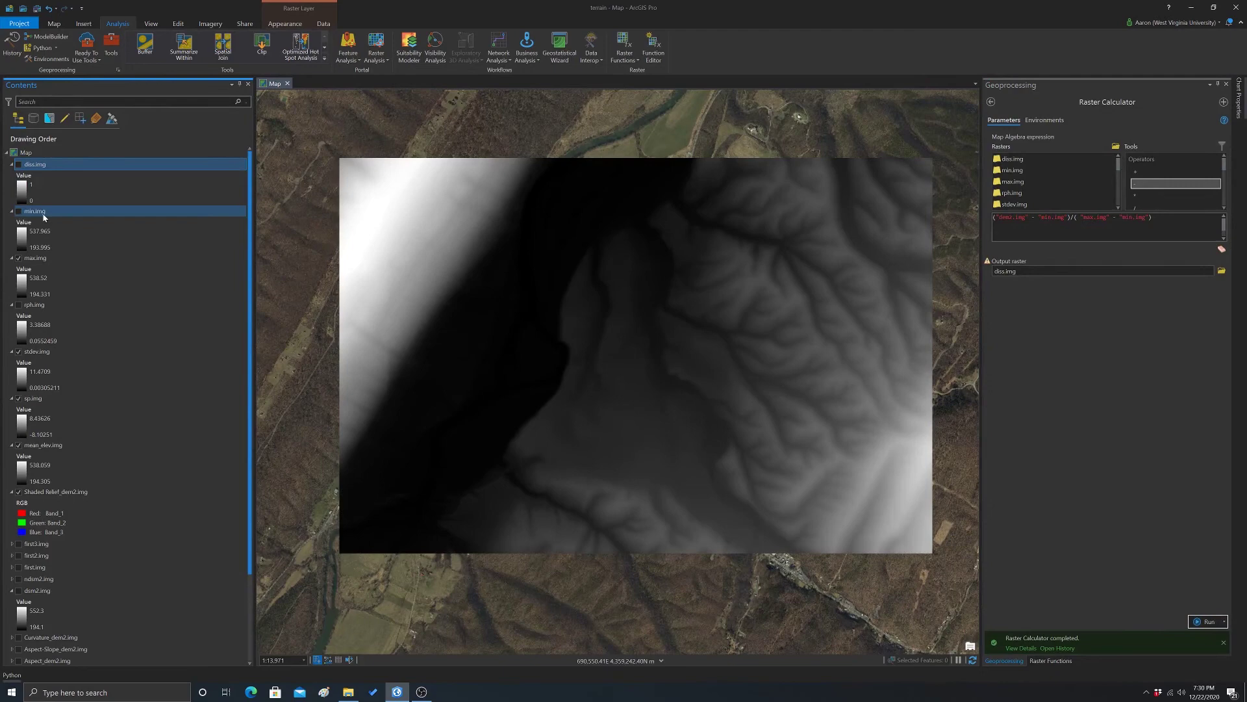
left_click_drag(651, 433, 656, 408)
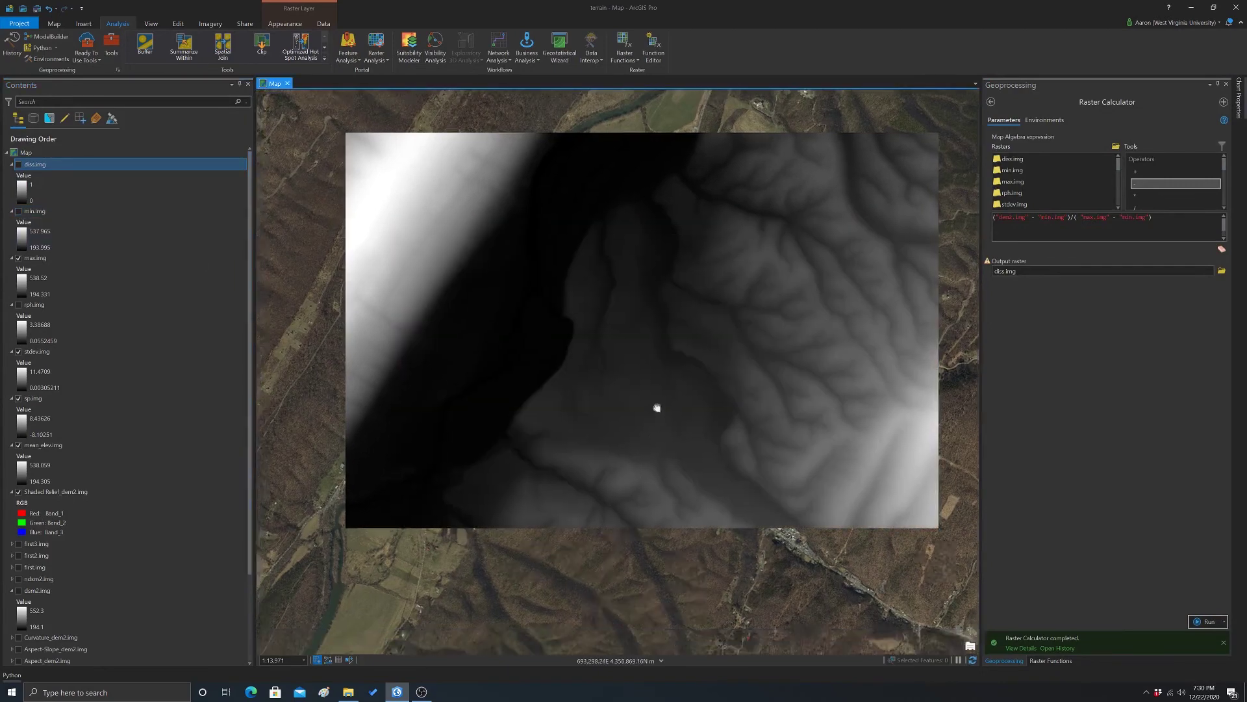
left_click_drag(632, 322, 641, 370)
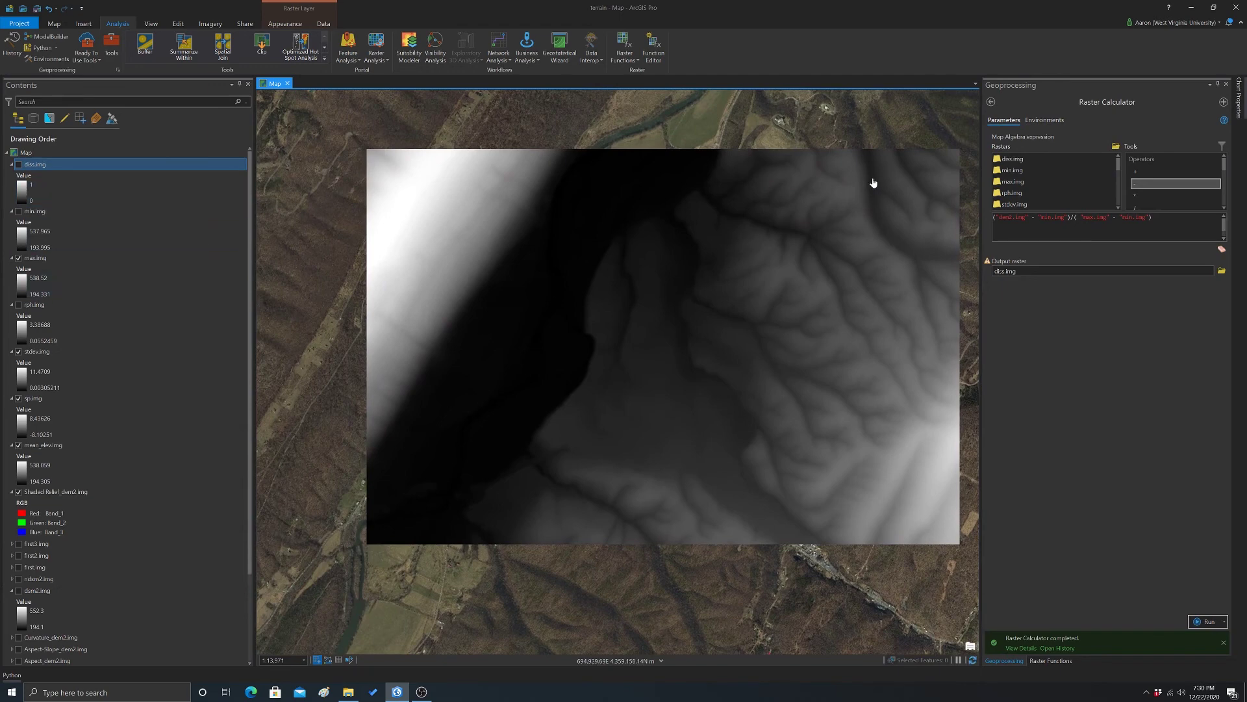
Create point feature class vp in terrain.gdb using the current map's coordinate system
left_click(990, 102)
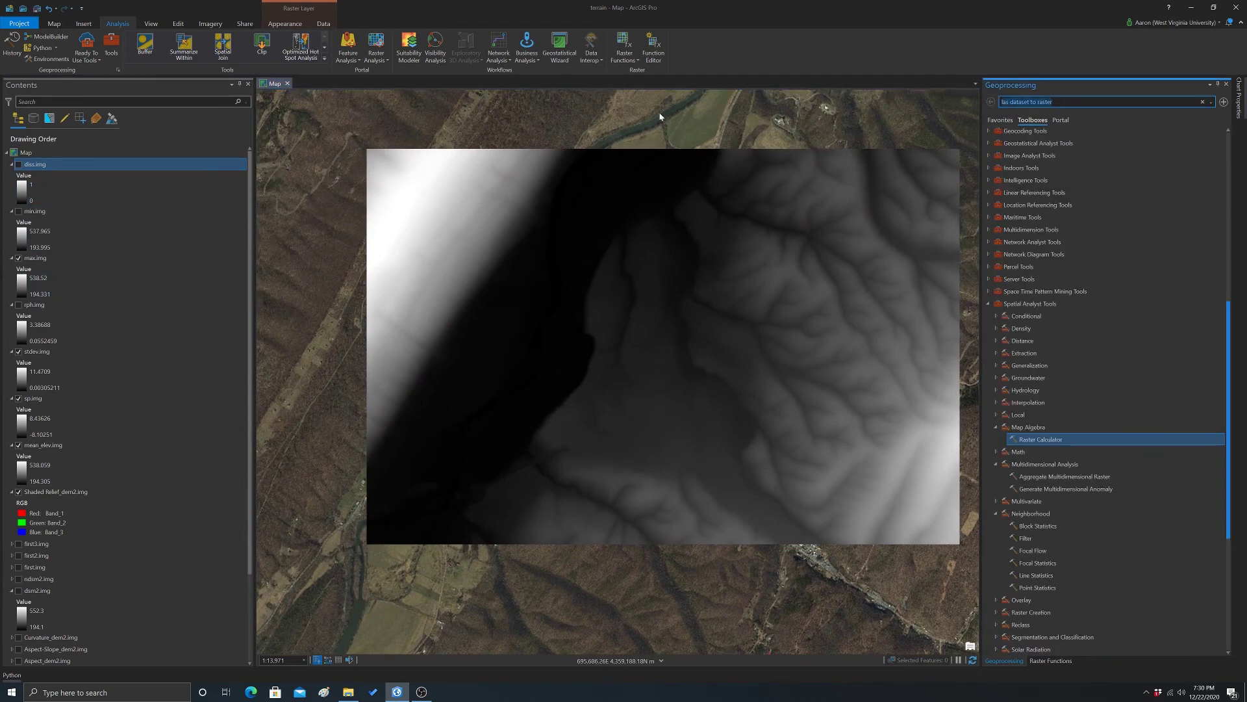
type("create feature class")
left_click(1027, 144)
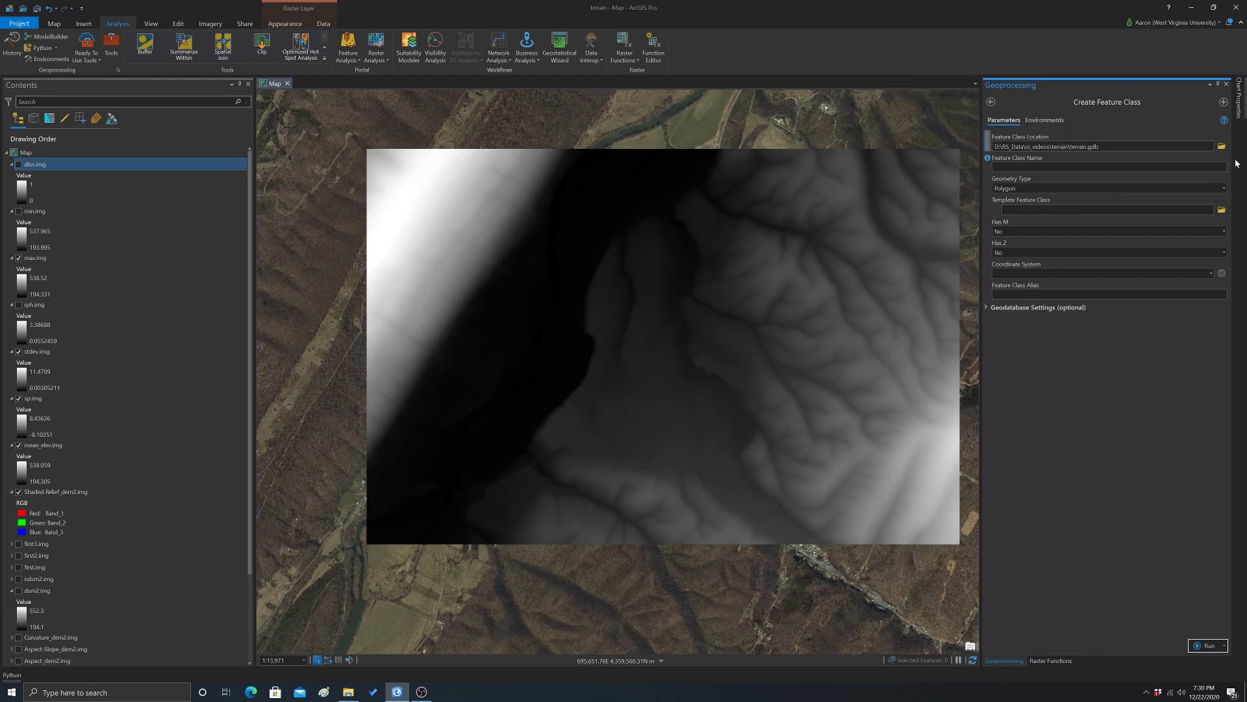
left_click(1127, 167)
left_click(1224, 188)
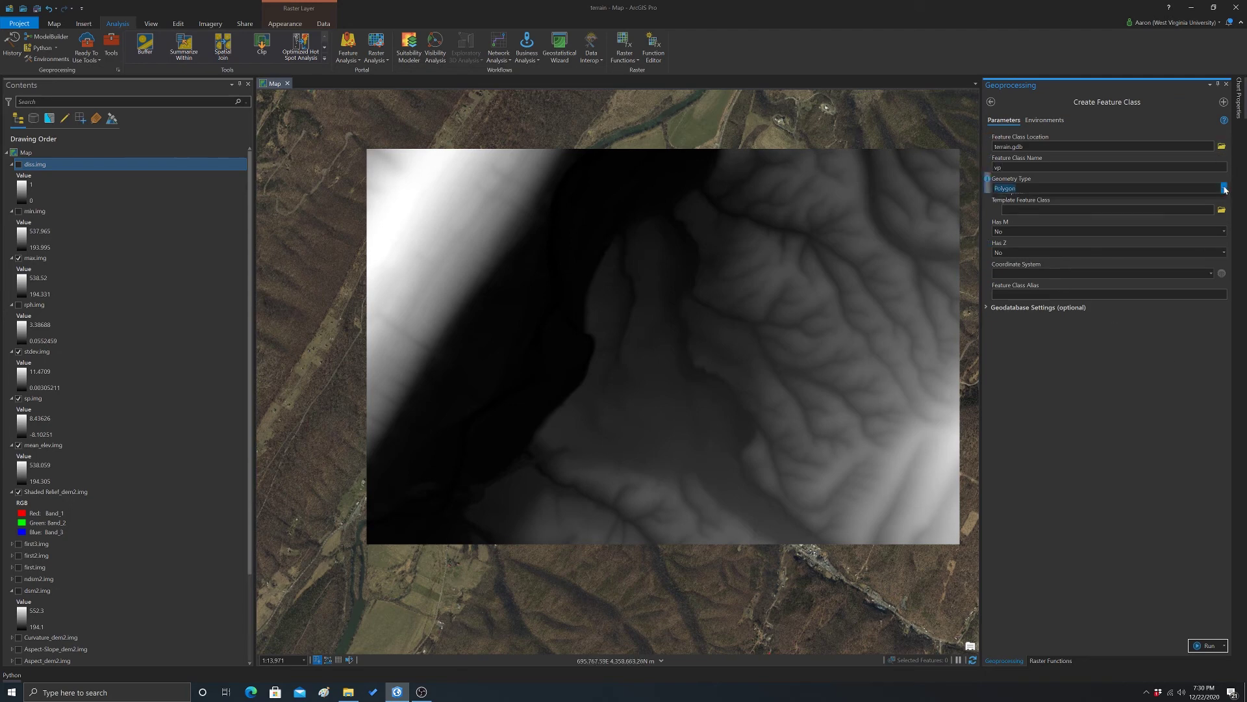
left_click(1004, 200)
left_click(1035, 273)
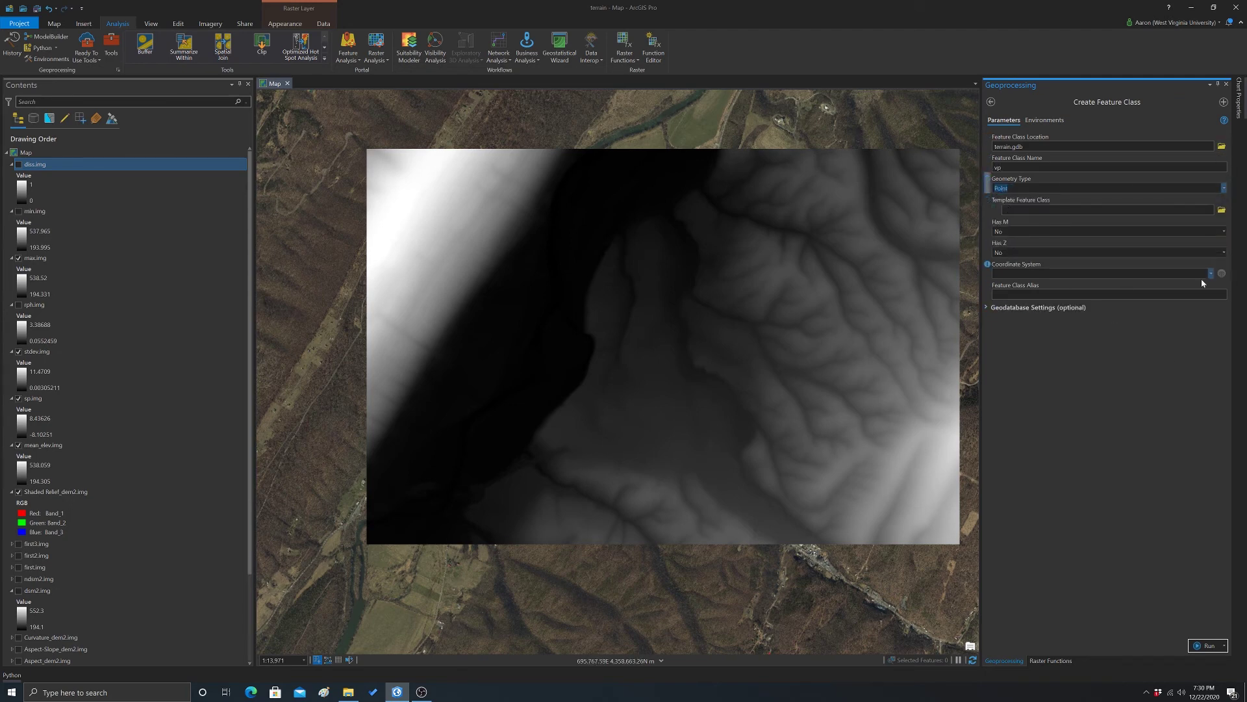
left_click(1035, 284)
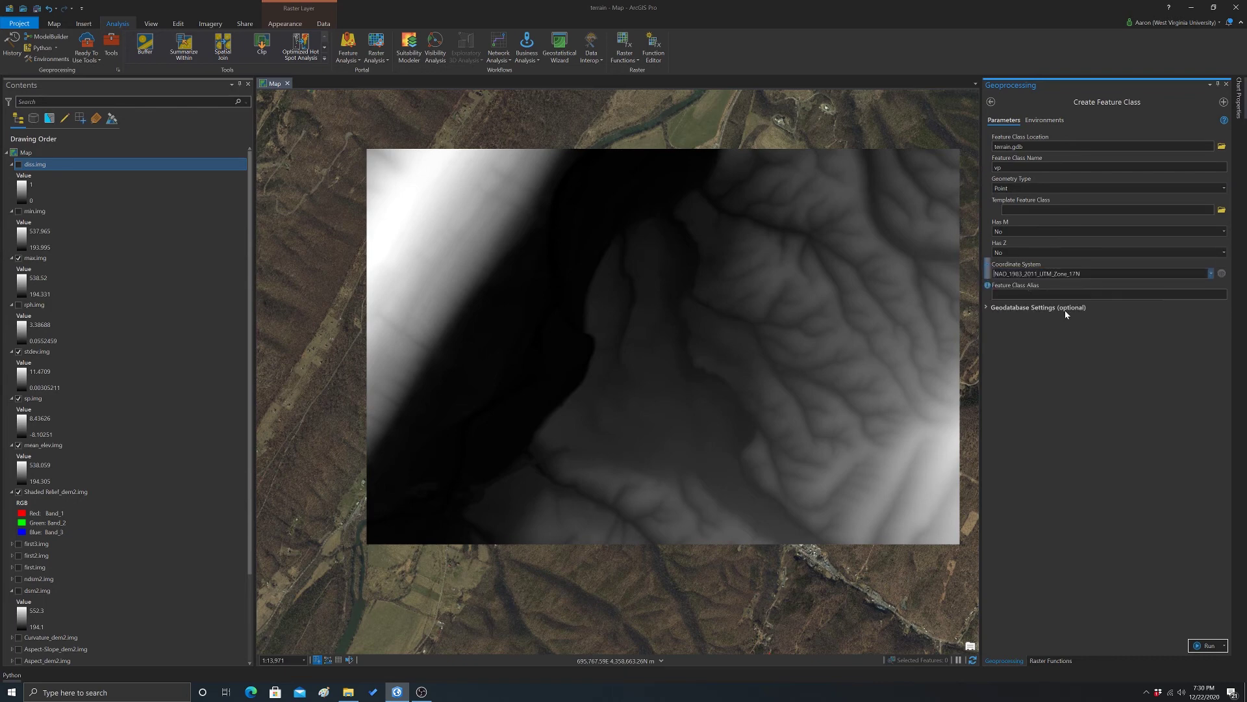
left_click(1205, 647)
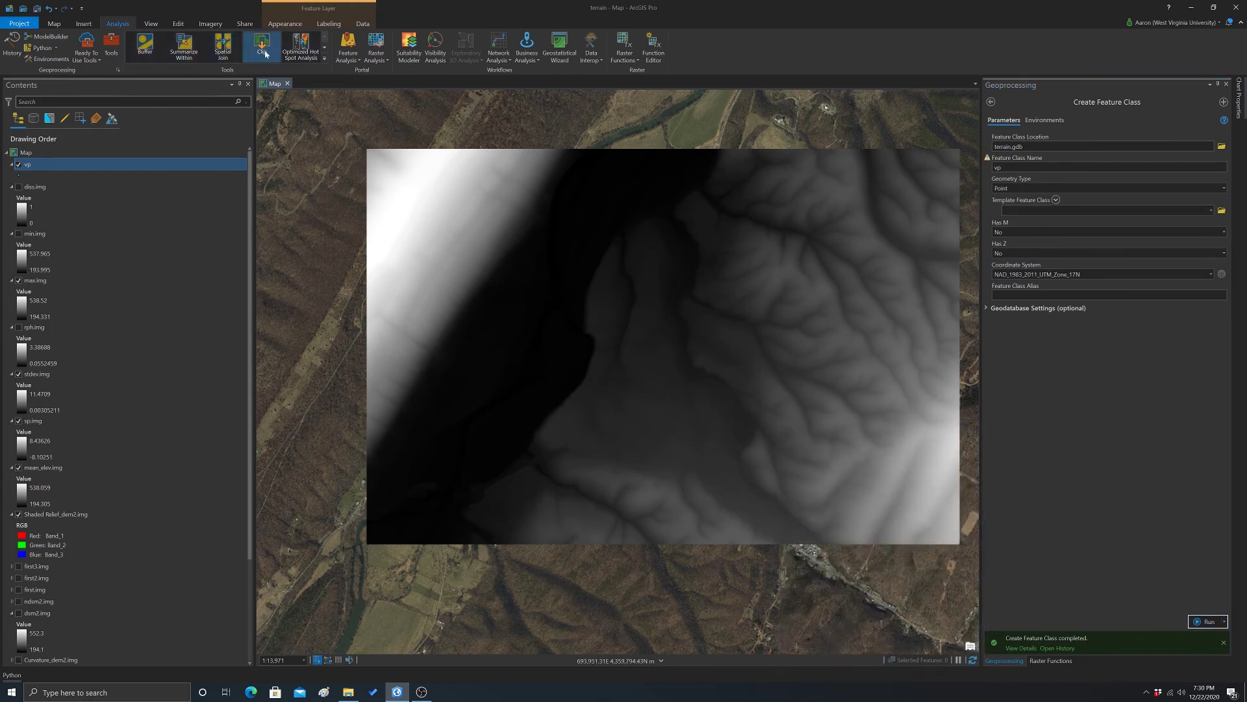
Digitize one vp viewpoint in the raster's upper right and save the edit
left_click(181, 25)
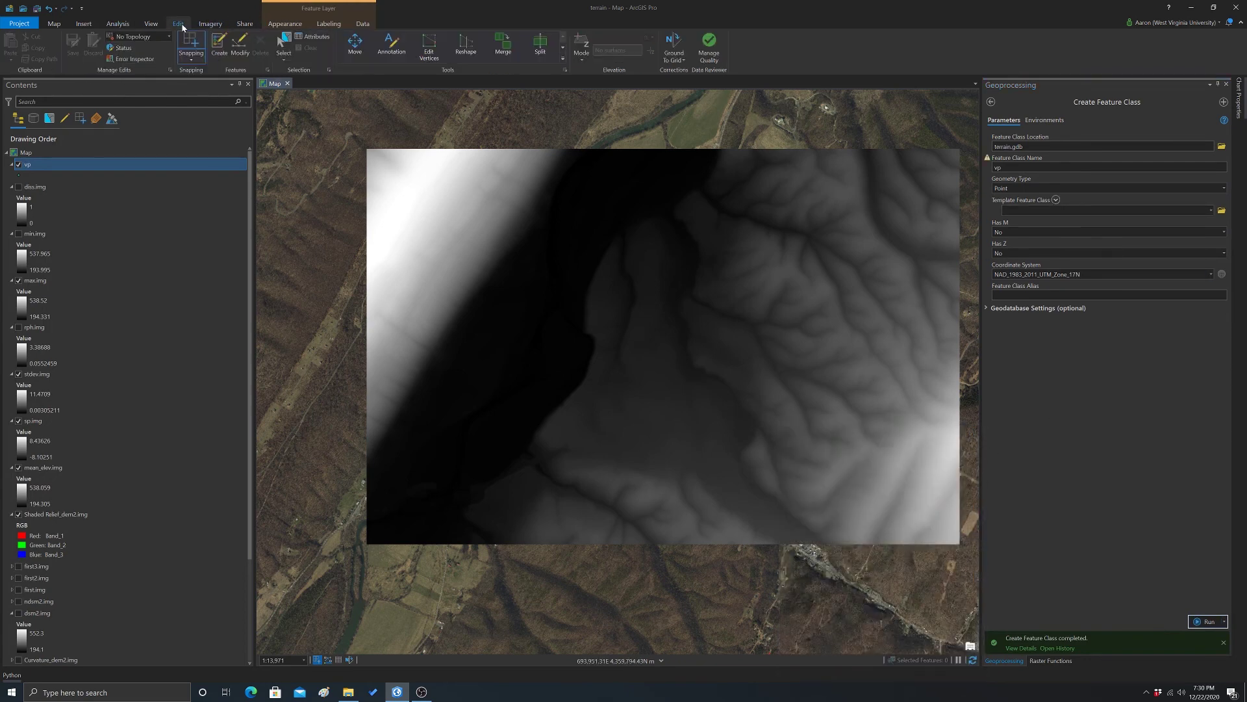
left_click(219, 45)
left_click(1004, 143)
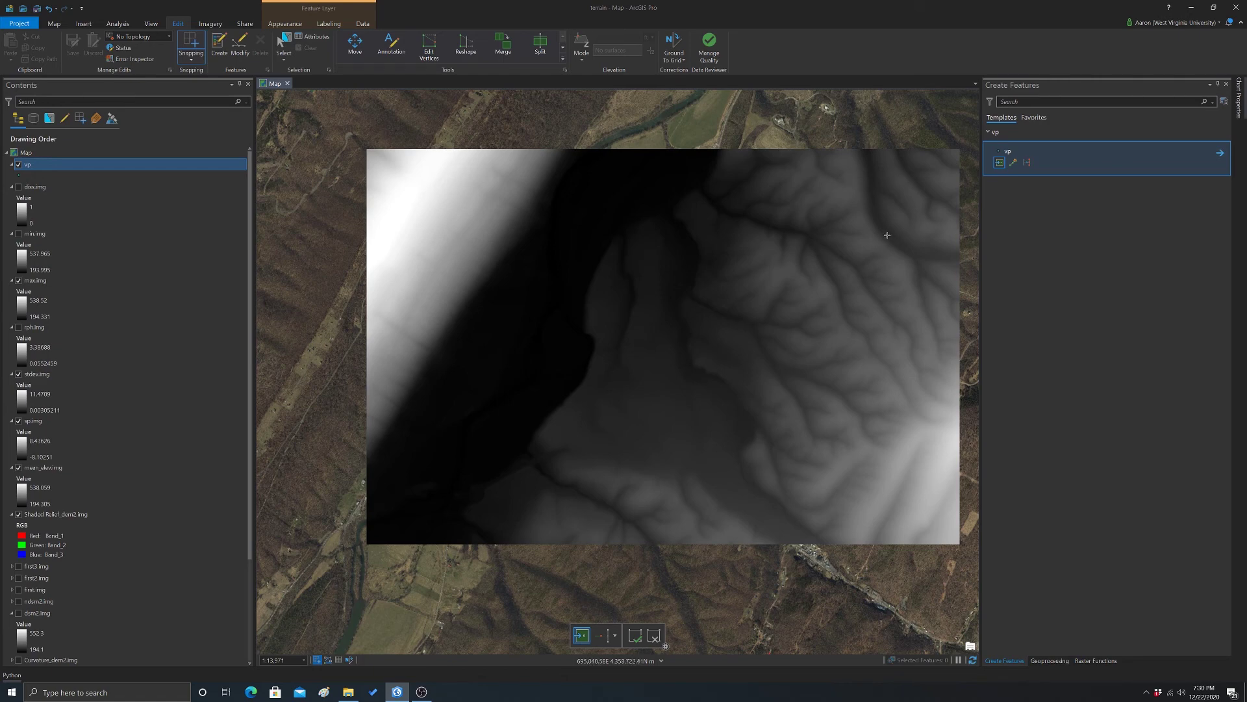
left_click(888, 233)
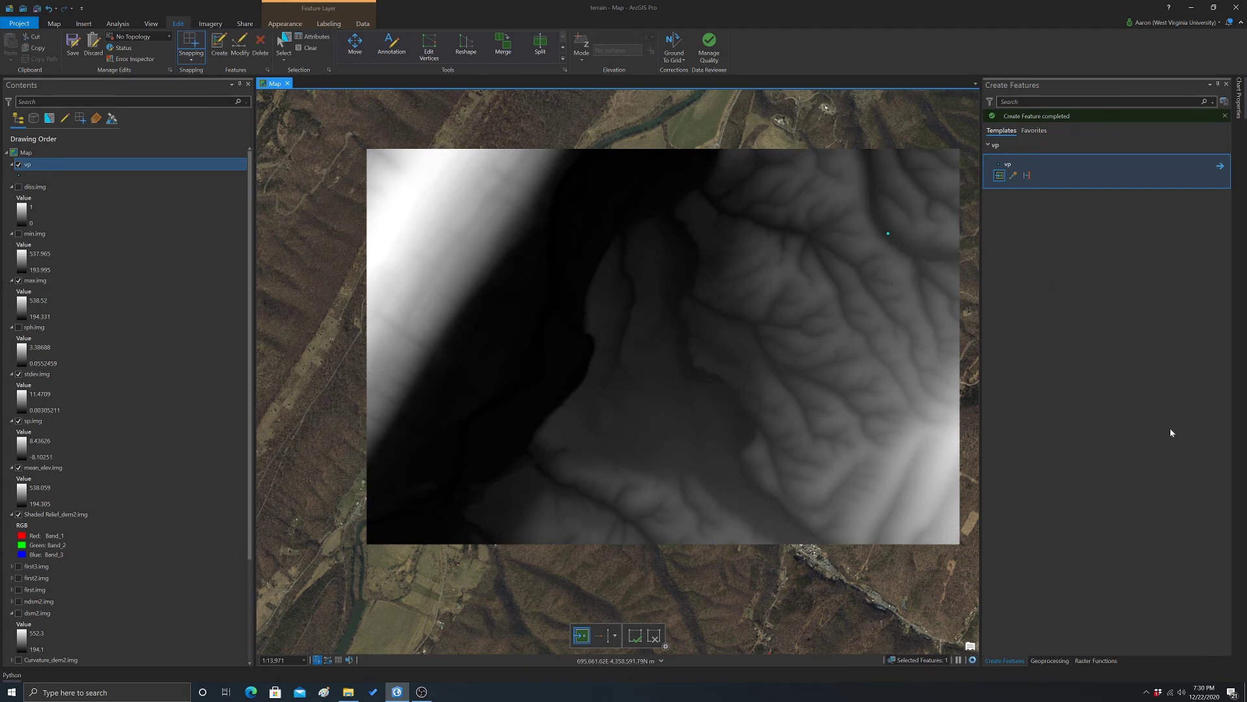
left_click(72, 45)
left_click(630, 354)
left_click(1049, 660)
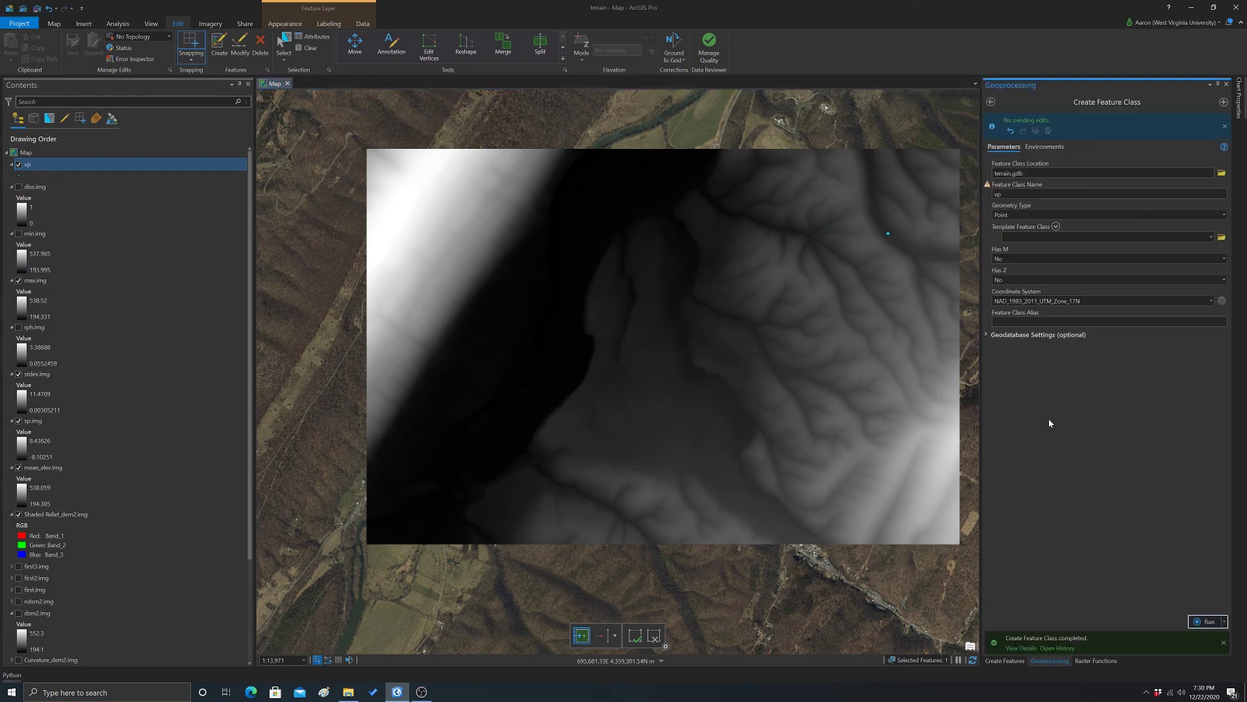
Open the Viewshed tool with dem2.img as input raster and vp as observers
left_click(991, 102)
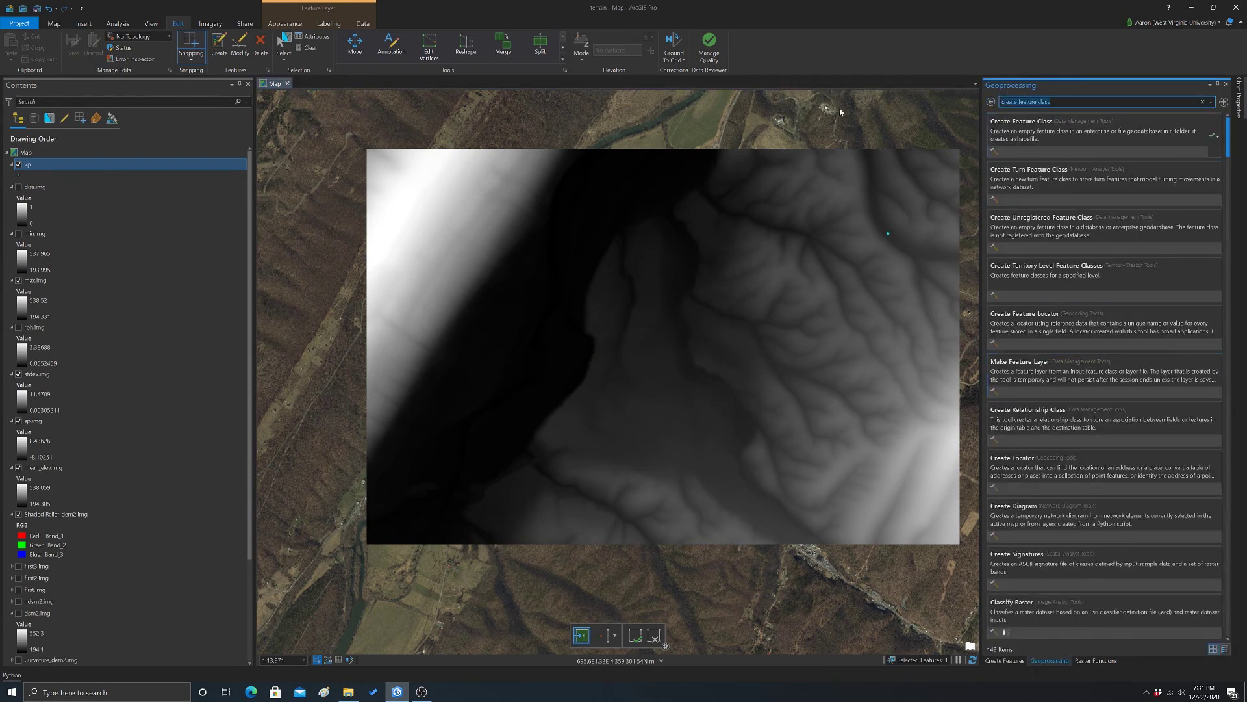
type("viewshed")
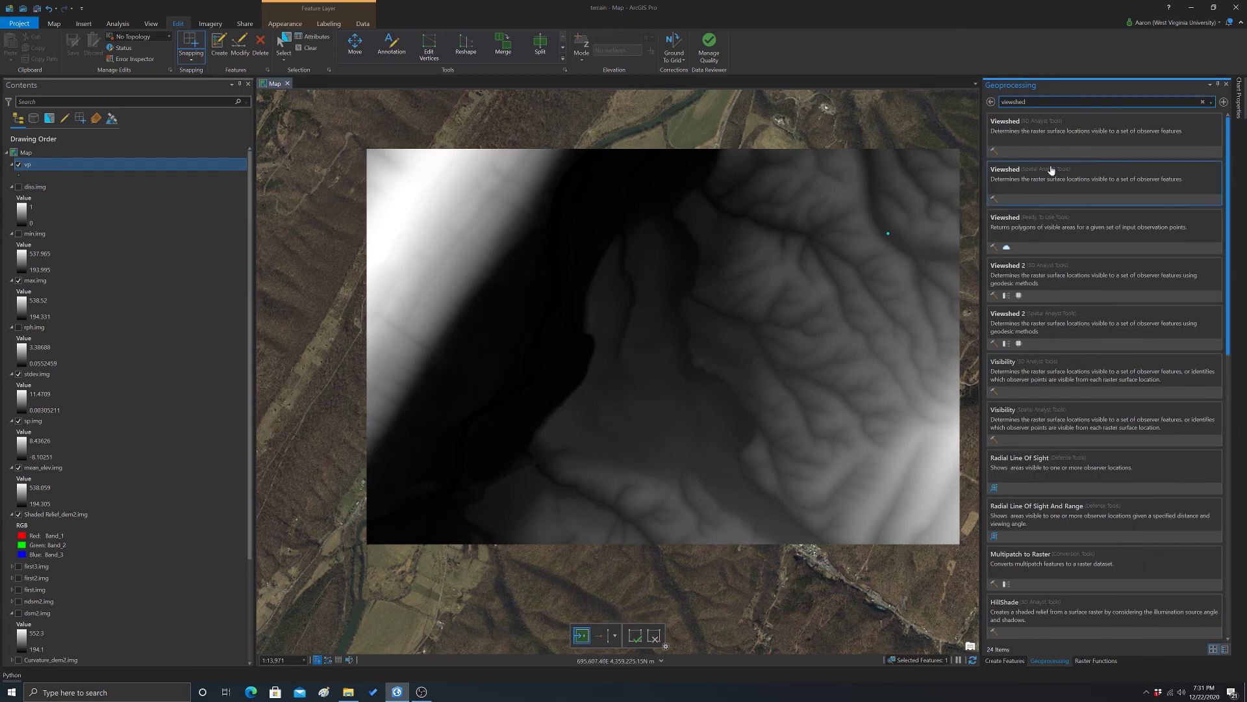
left_click(1050, 171)
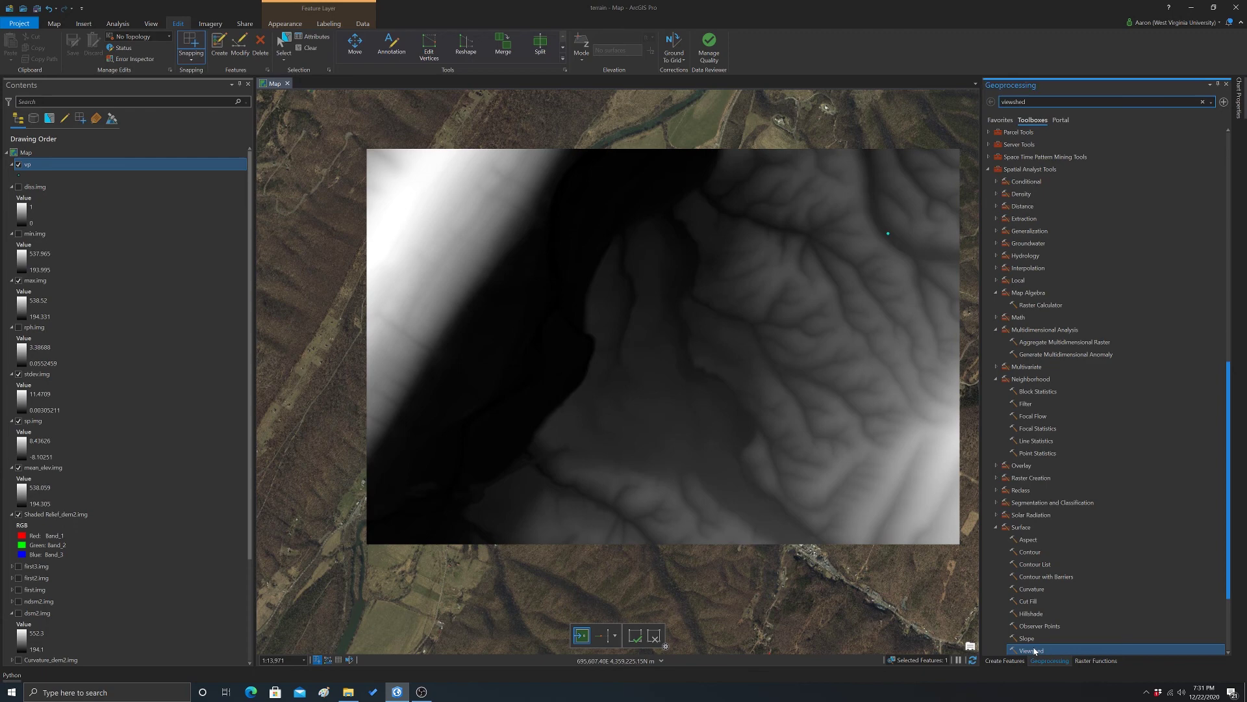
left_click(1211, 145)
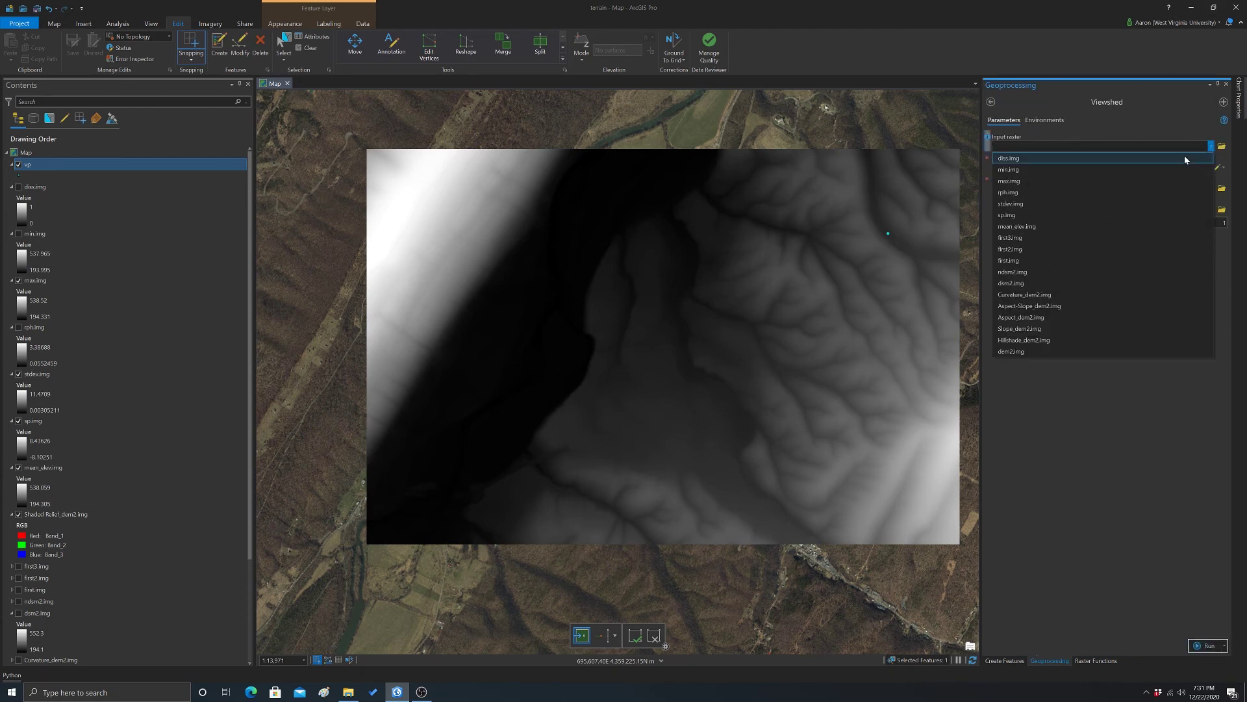
left_click(1010, 351)
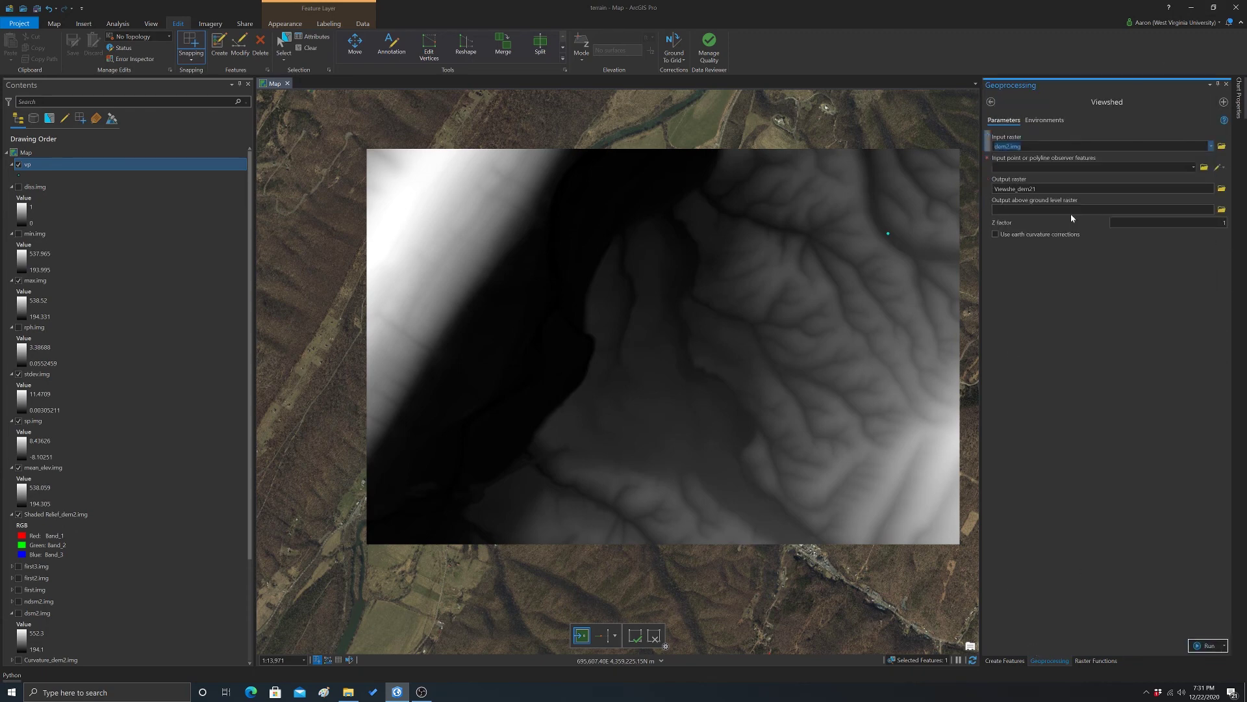
left_click(1194, 167)
left_click(1001, 178)
Set vshed.img as the viewshed output and above.img as the above-ground-level output
left_click(1221, 188)
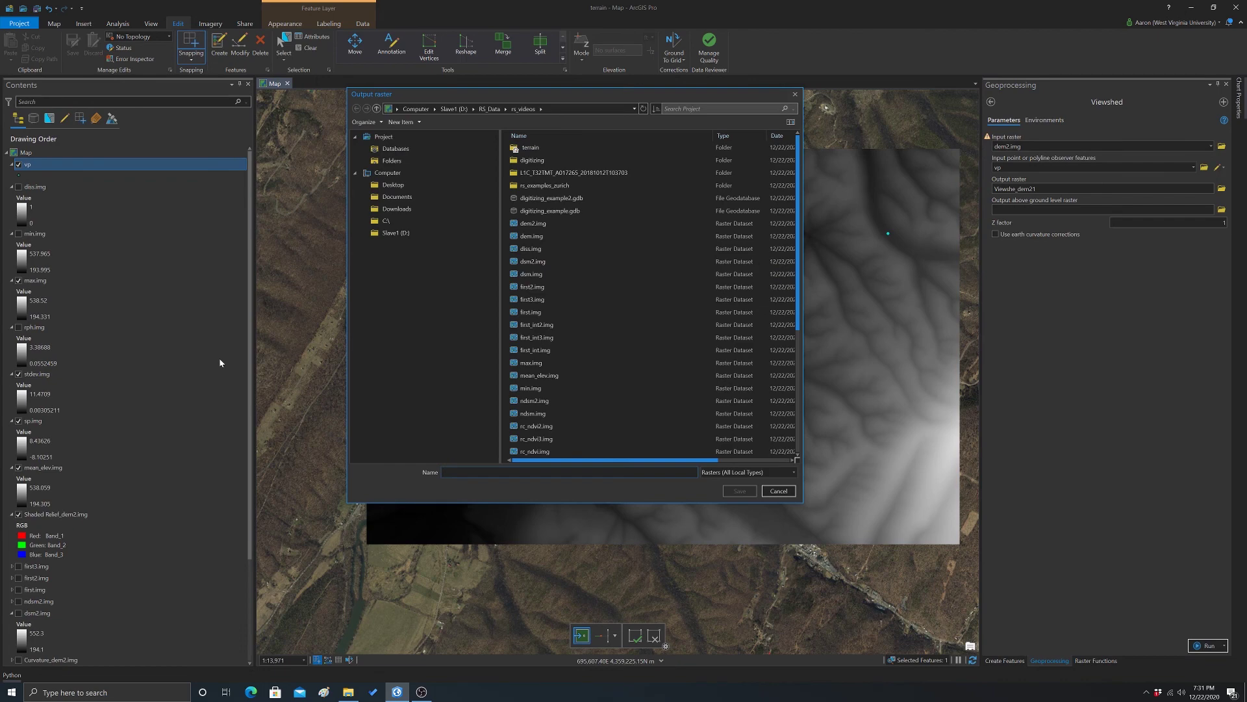
type("vshed.img")
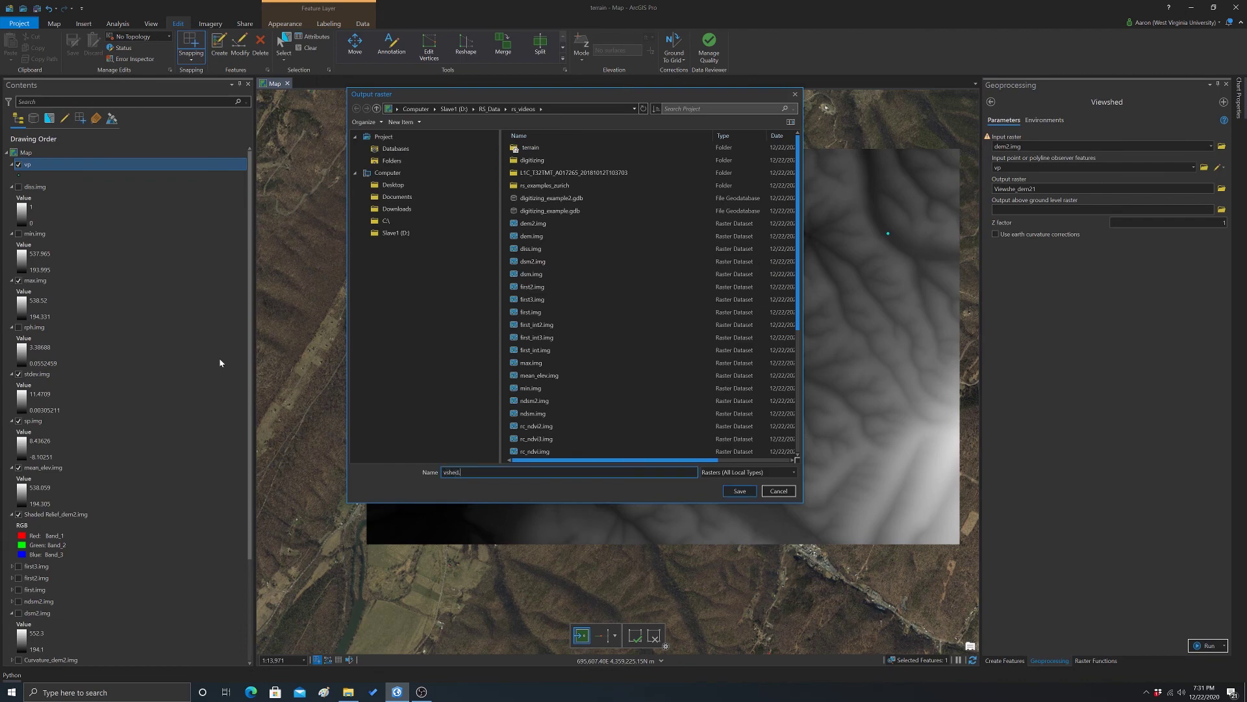
left_click(740, 491)
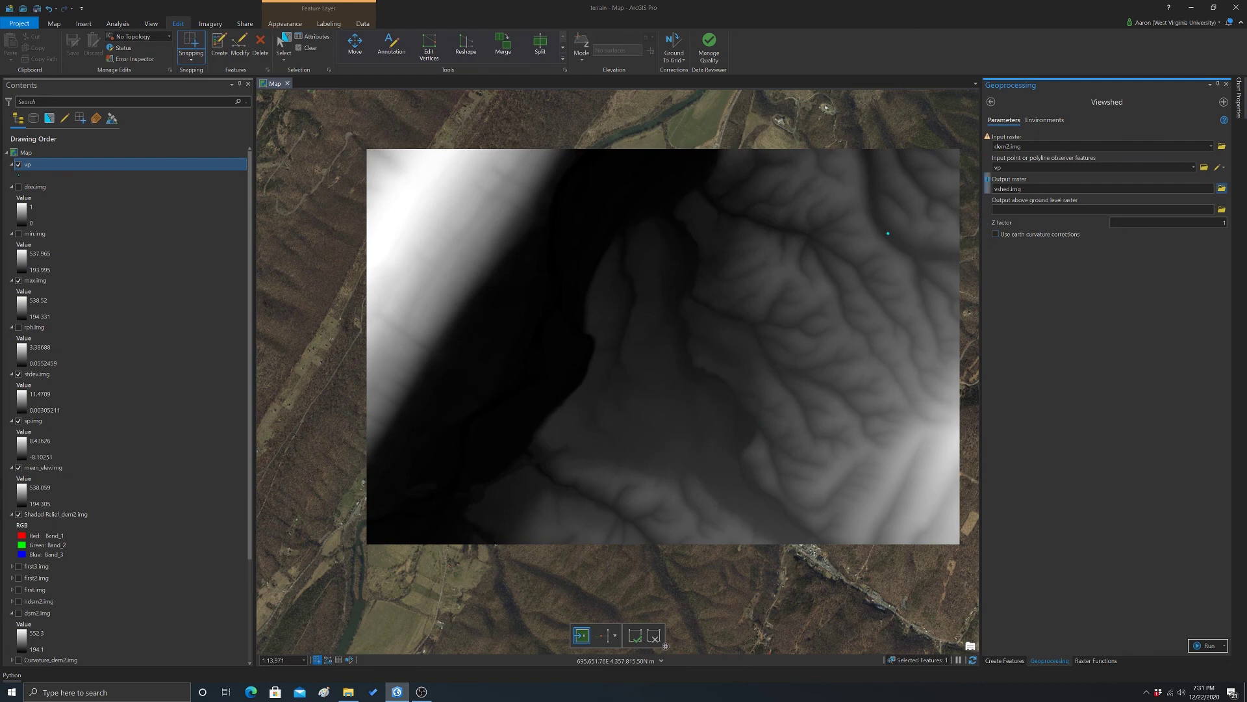
left_click(1221, 209)
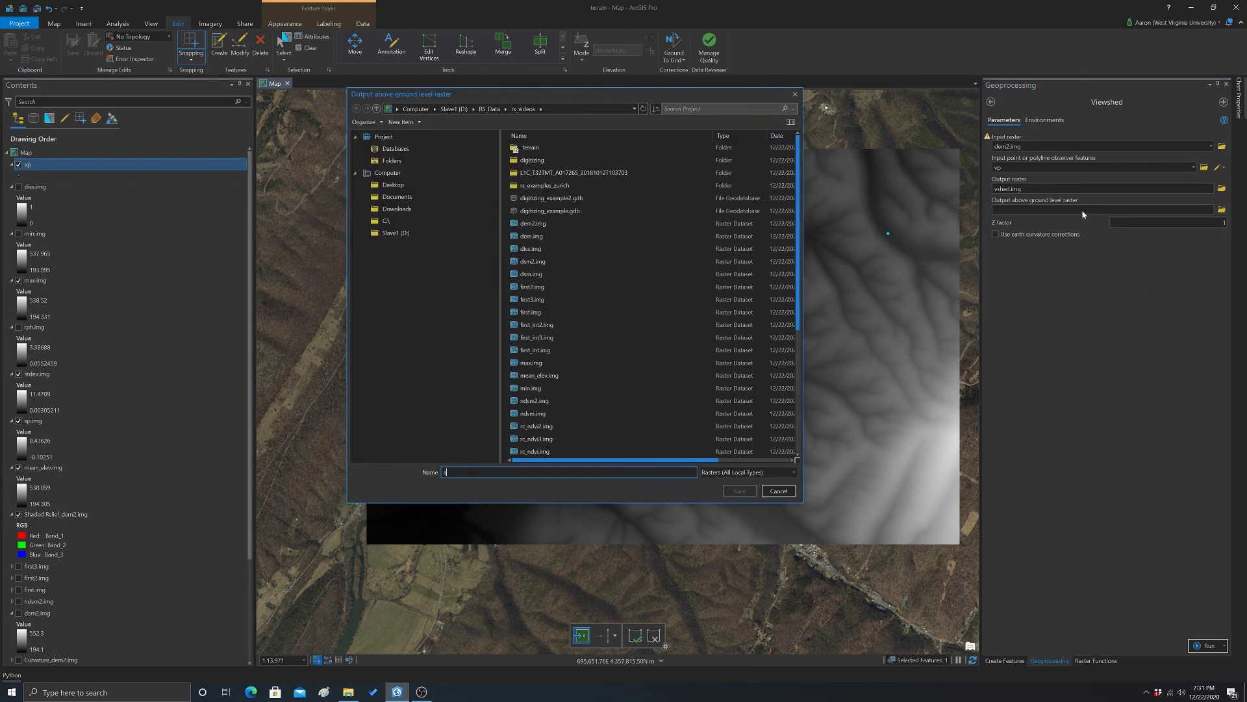
type("above.img")
left_click(740, 490)
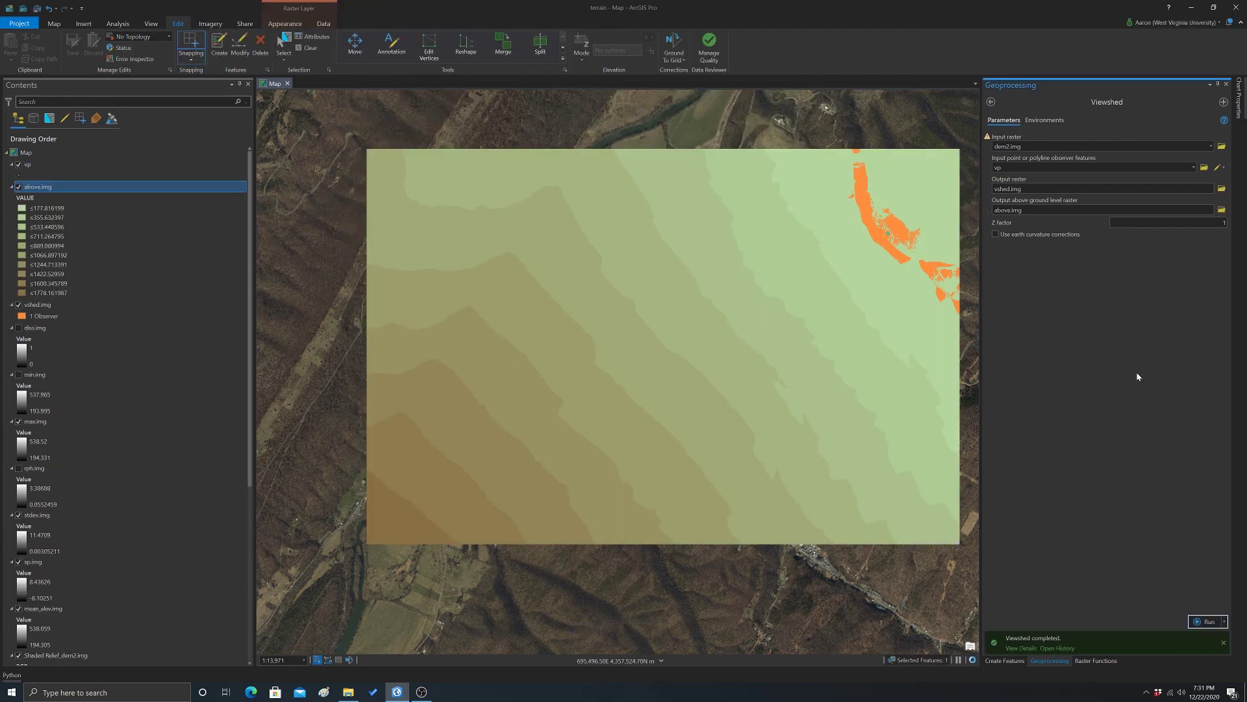
Toggle above.img and vshed.img visibility, leaving both hidden over the elevation surface
left_click(18, 187)
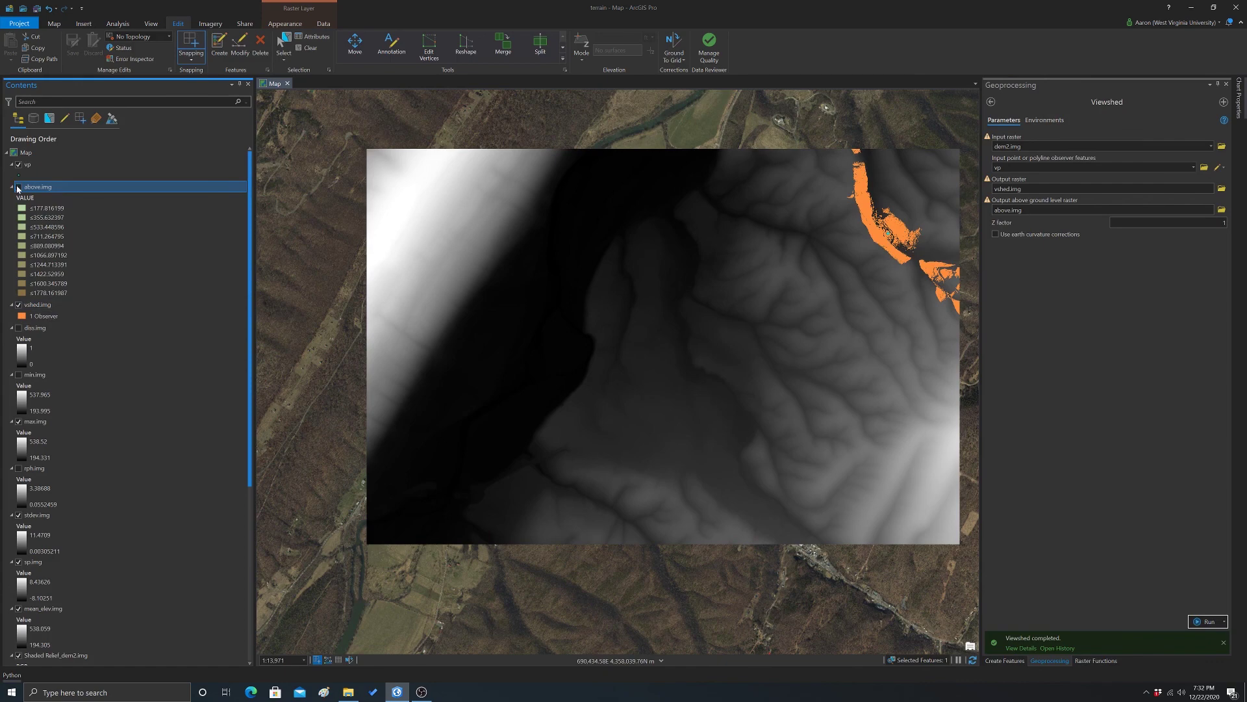
left_click(18, 187)
left_click(19, 305)
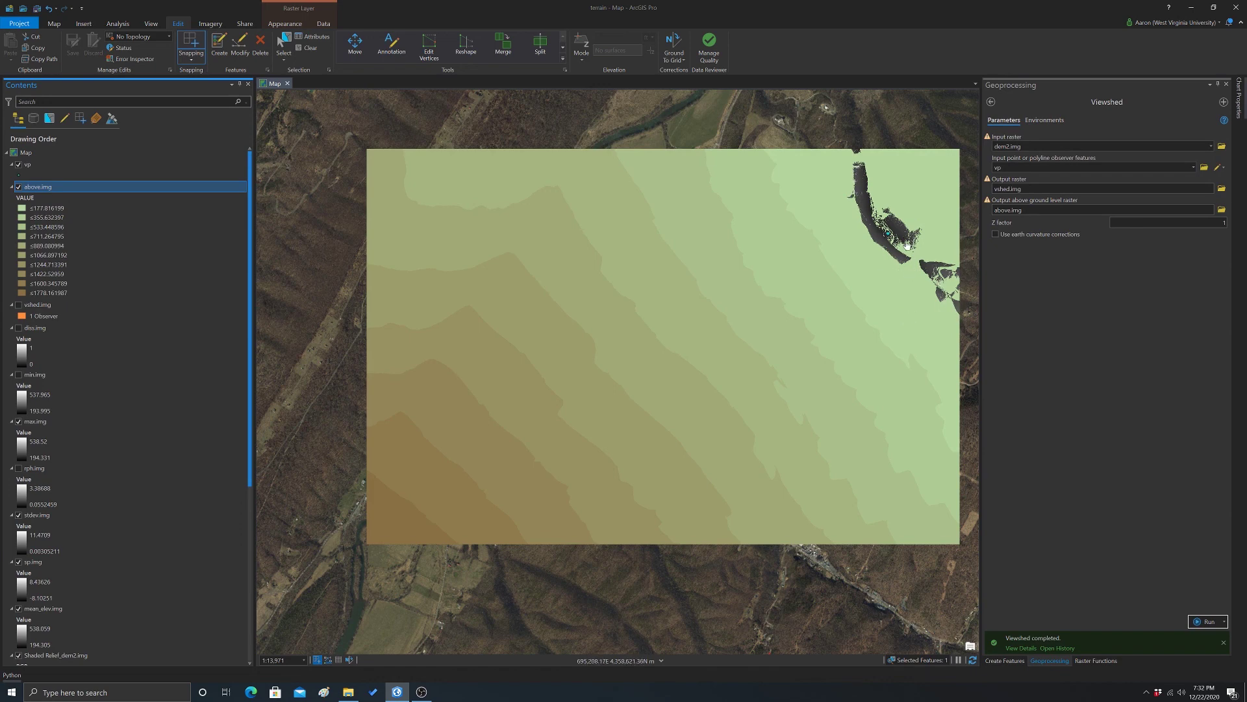
left_click(18, 187)
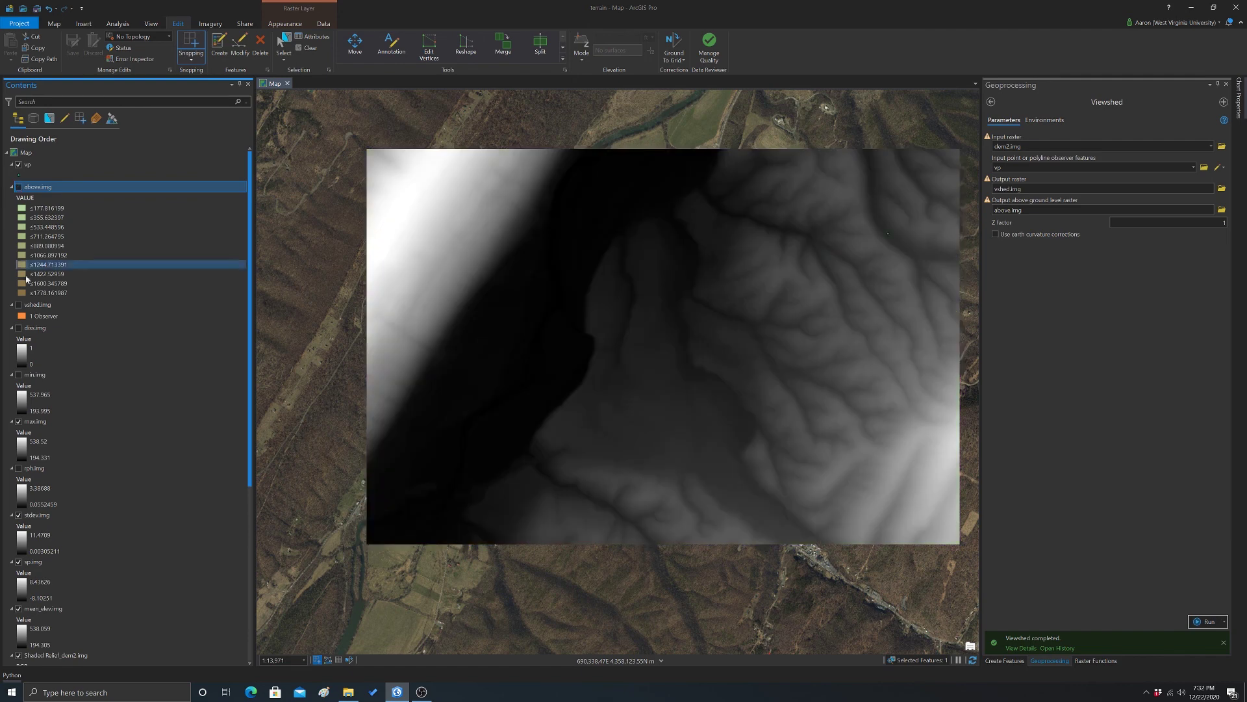